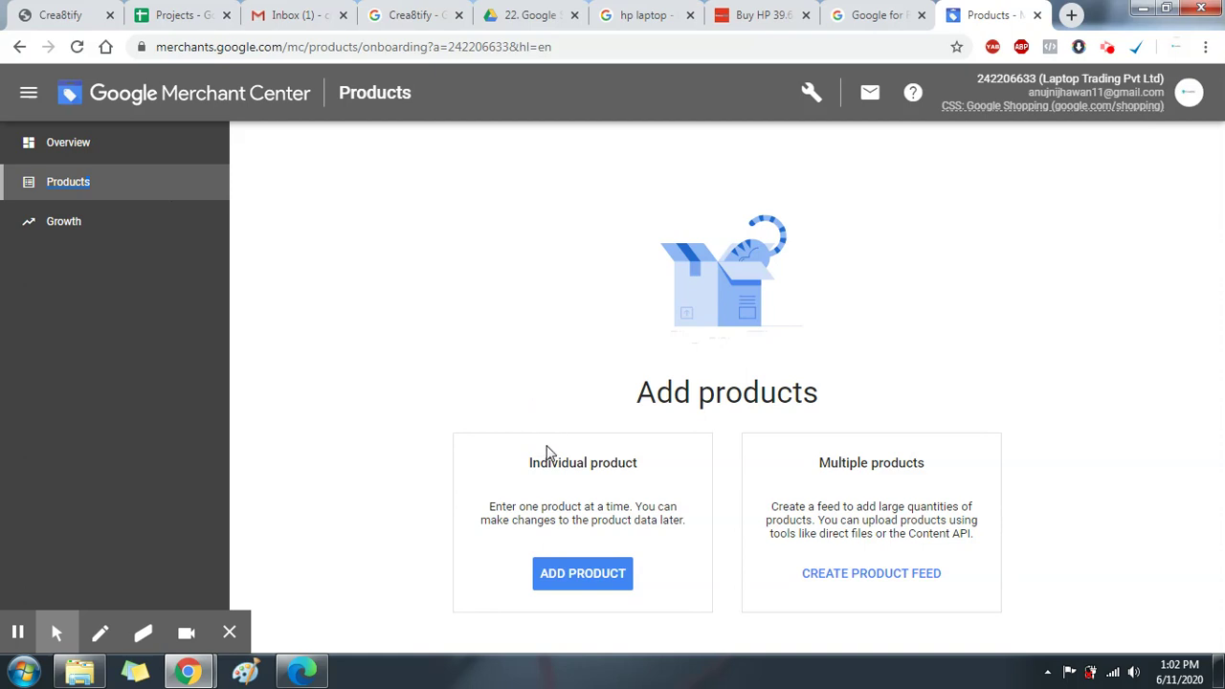
Start adding an individual product to the Merchant Center account.
left_click_drag(521, 472, 651, 457)
left_click(657, 461)
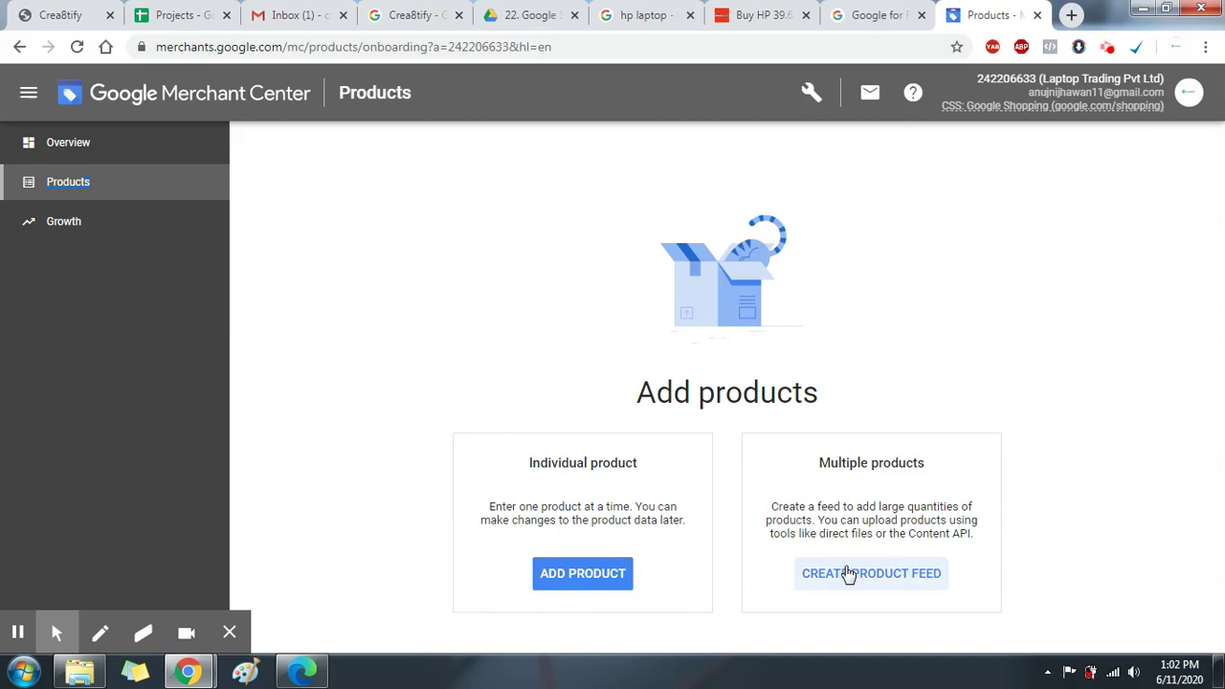
left_click(601, 582)
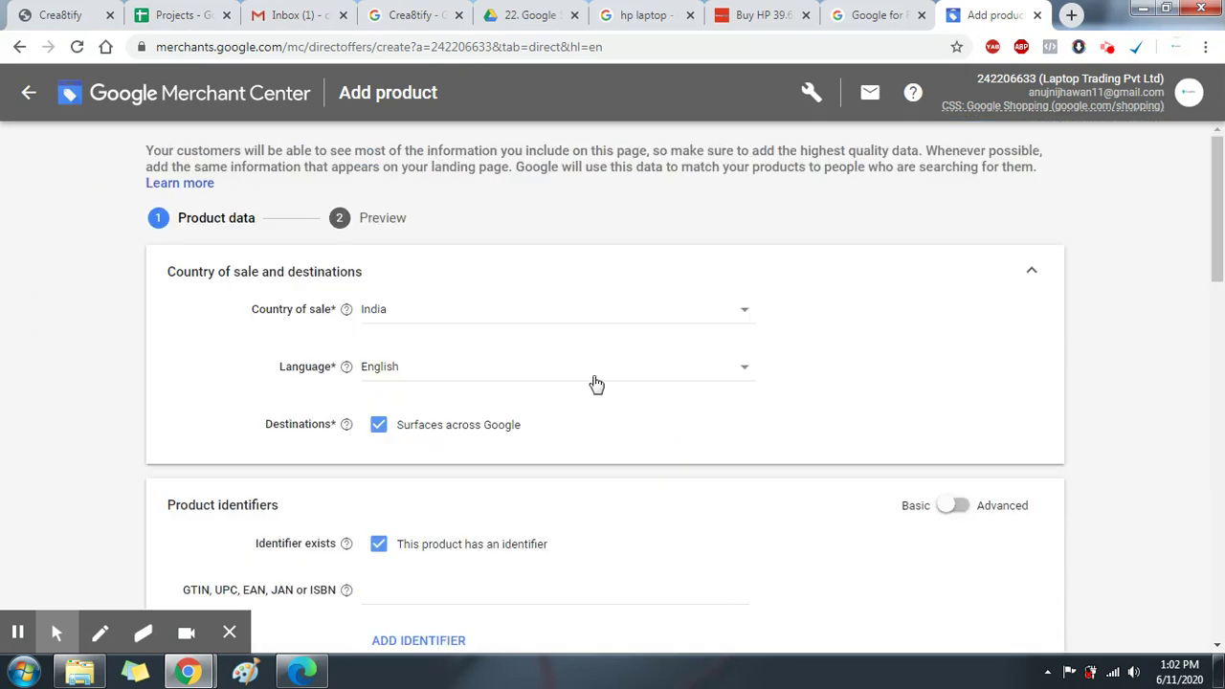
Look over the product form's sections and the available choices for the product language.
scroll(492, 309, "down", 6)
scroll(492, 303, "down", 7)
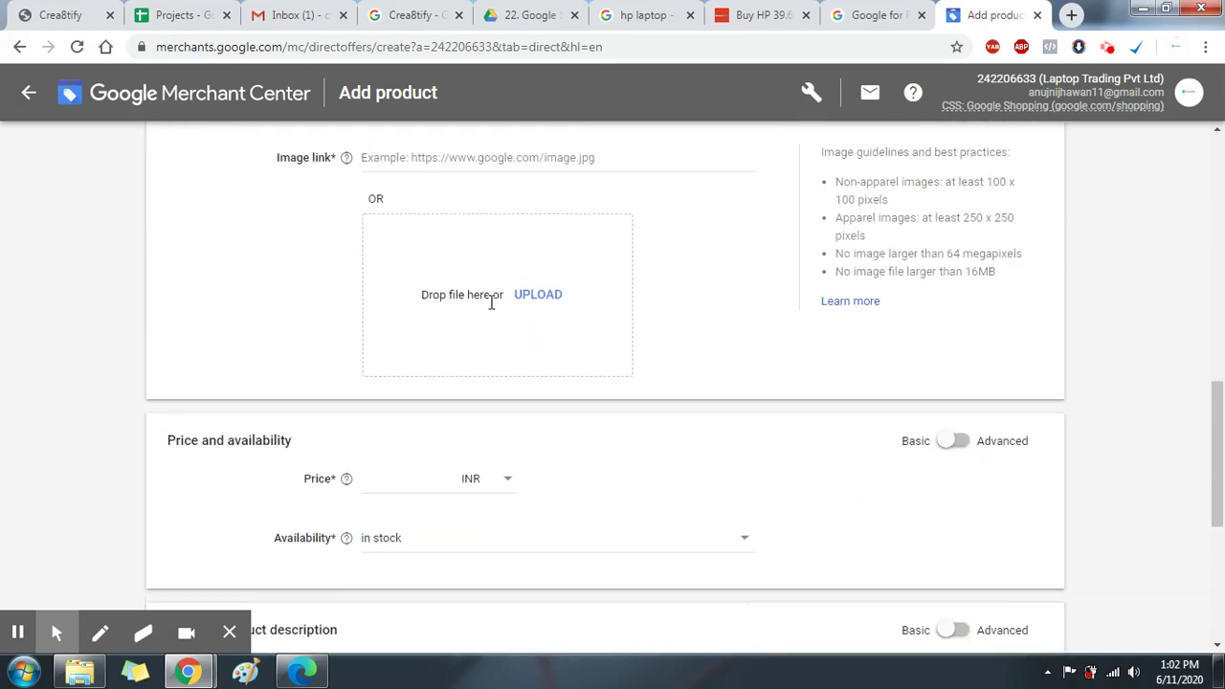
scroll(488, 314, "up", 15)
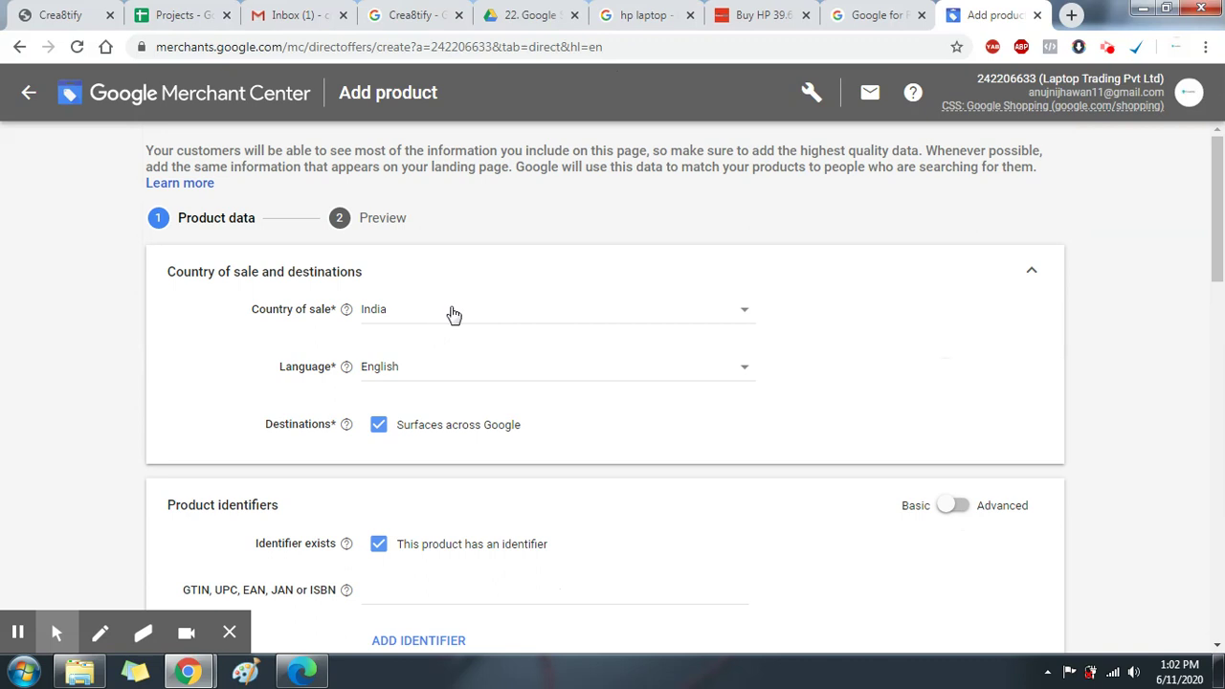
scroll(450, 318, "down", 1)
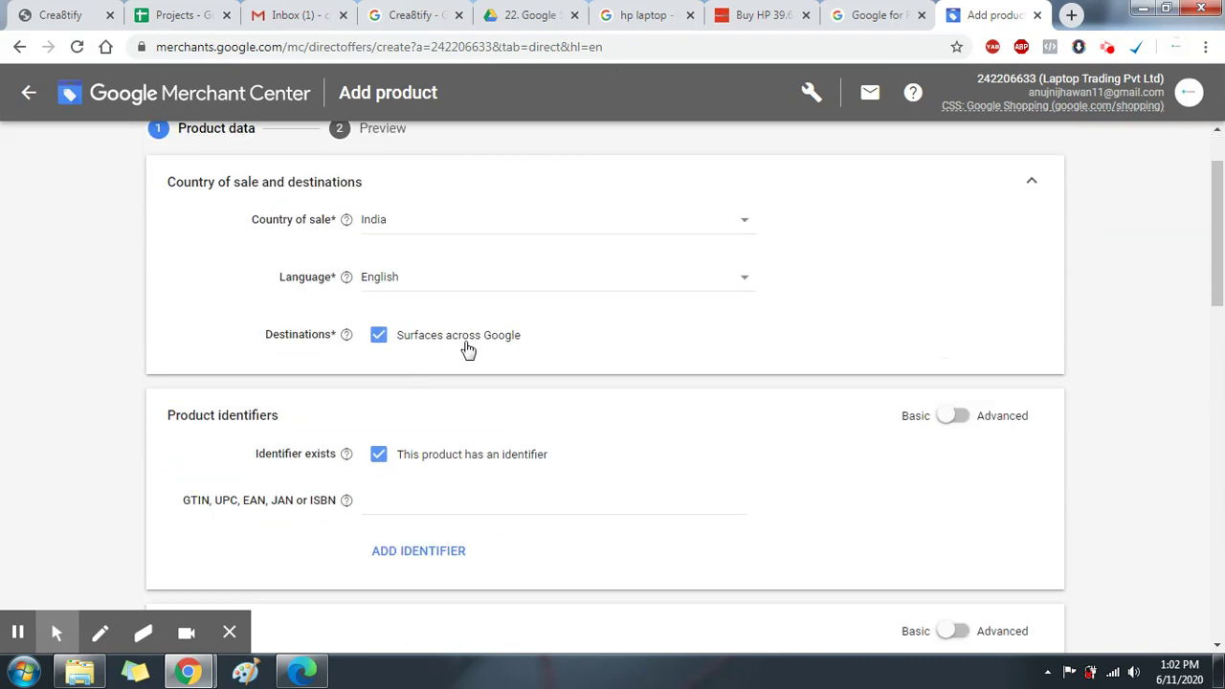
left_click(472, 278)
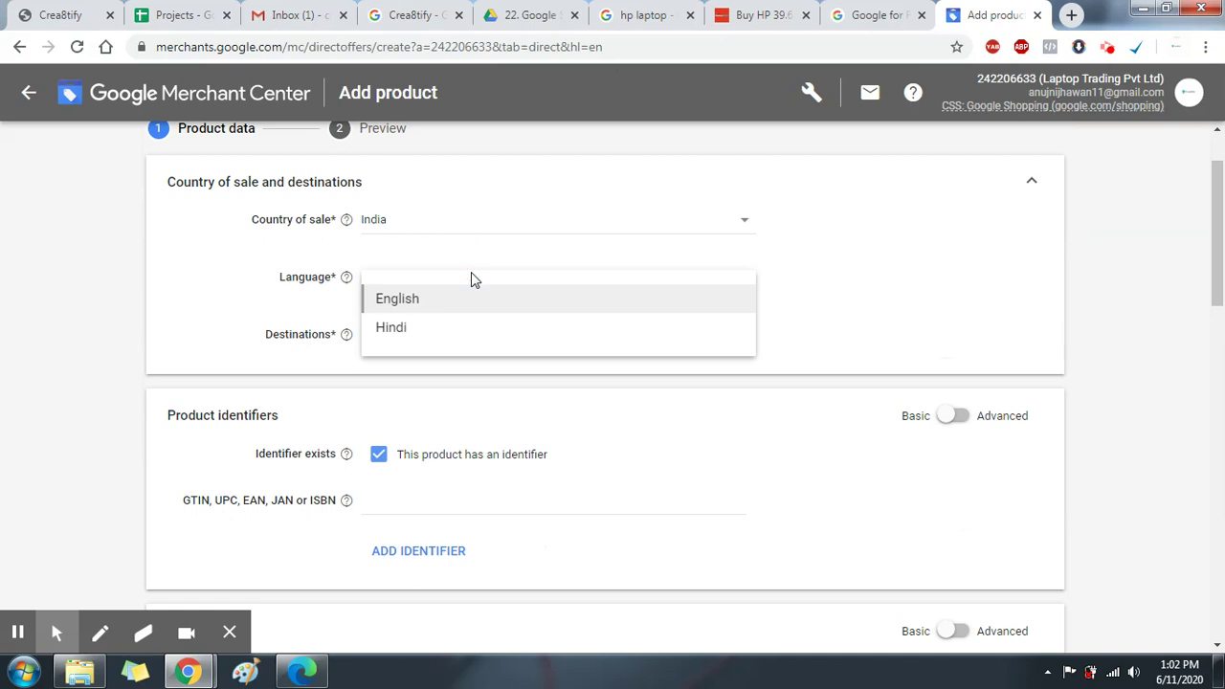
left_click(127, 334)
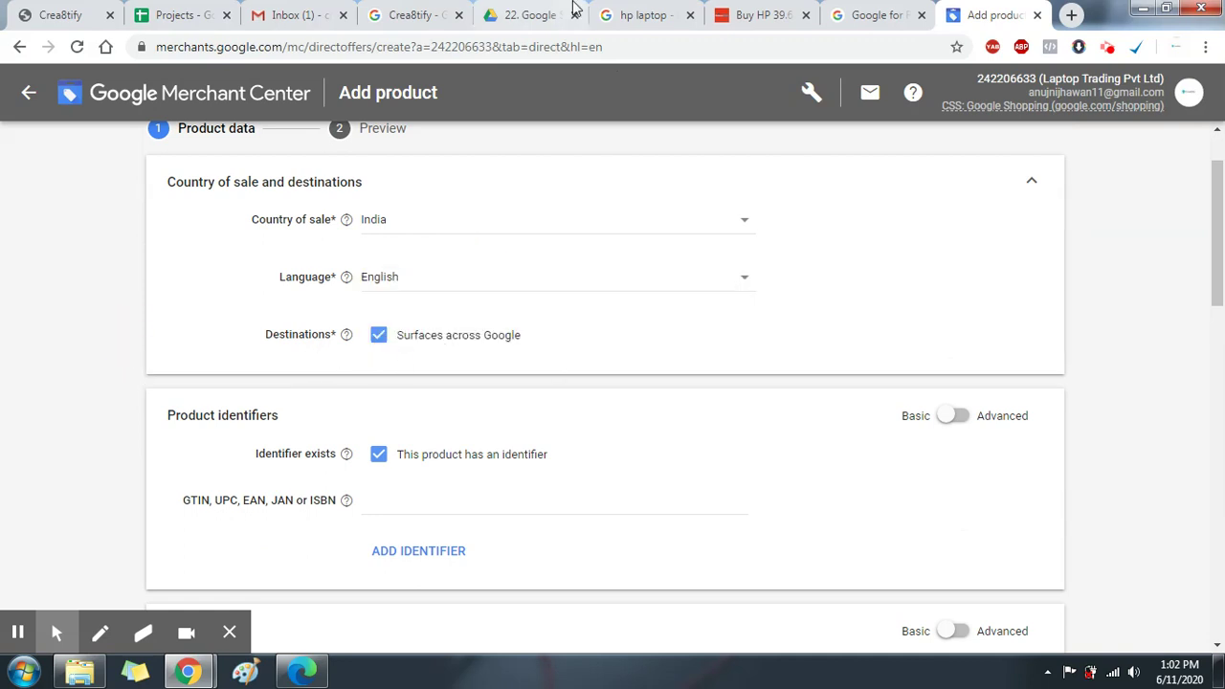
View the Google Shopping results for hp laptop and return to the product form.
left_click(639, 15)
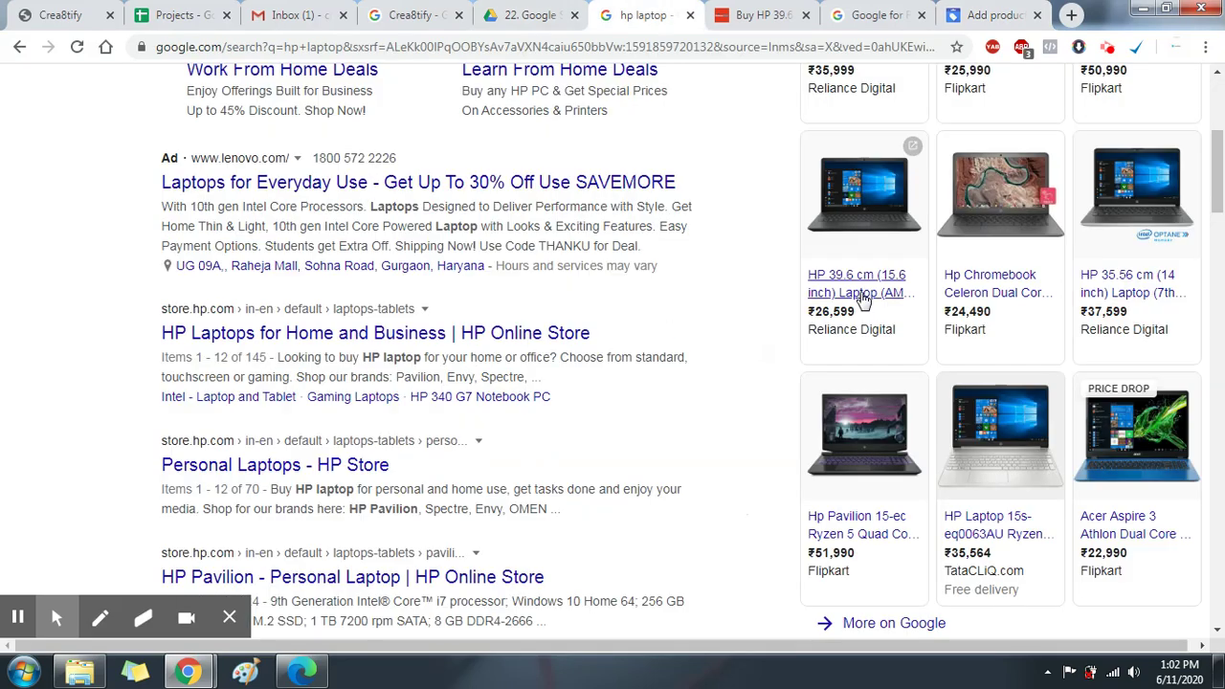
scroll(864, 301, "up", 4)
left_click(281, 165)
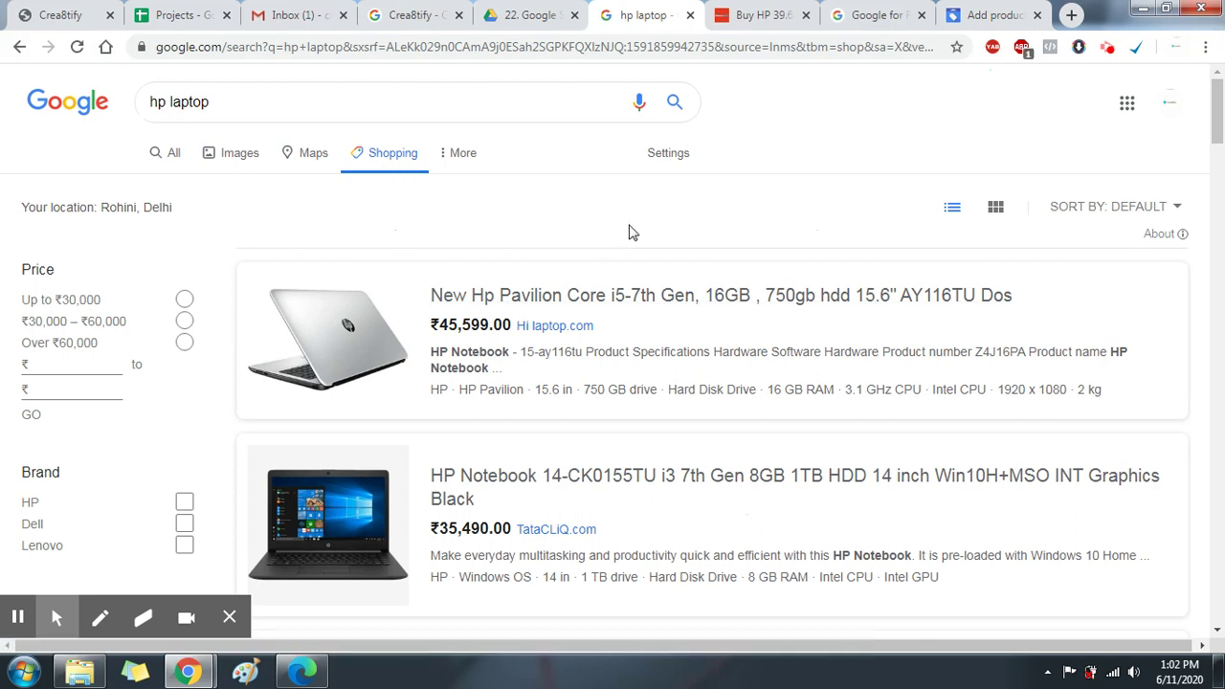
left_click(957, 14)
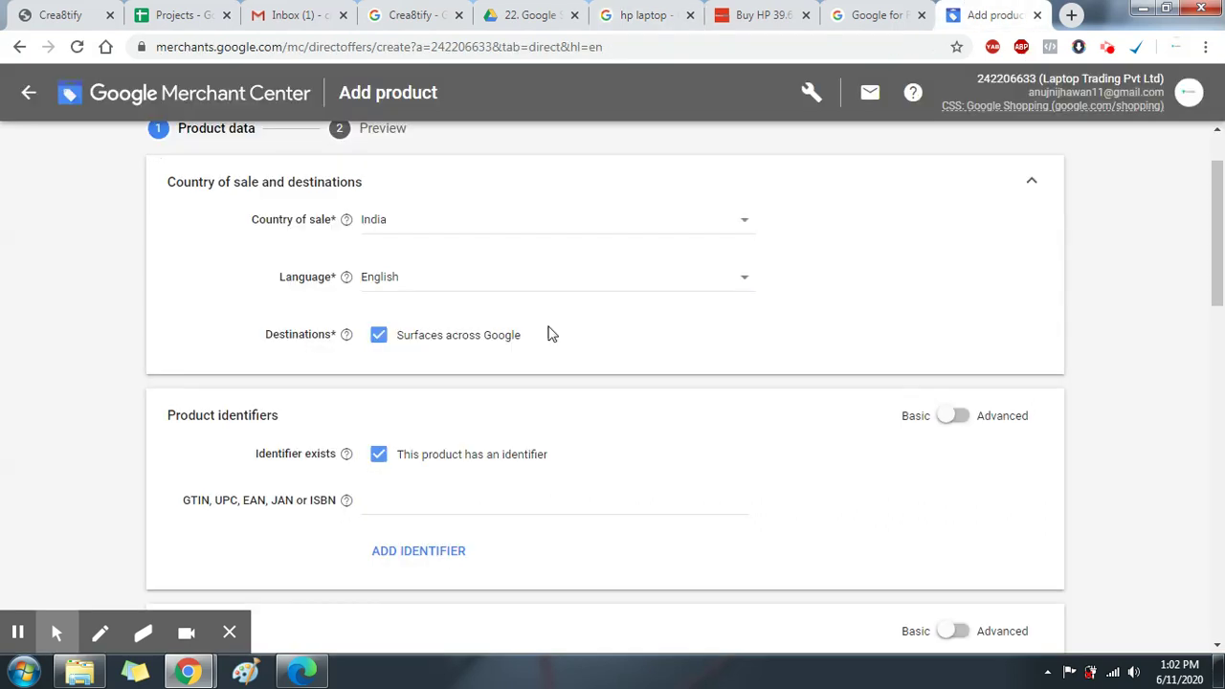
Set the product's ID or SKU to Prod145, leaving the GTIN identifier empty.
scroll(555, 343, "down", 1)
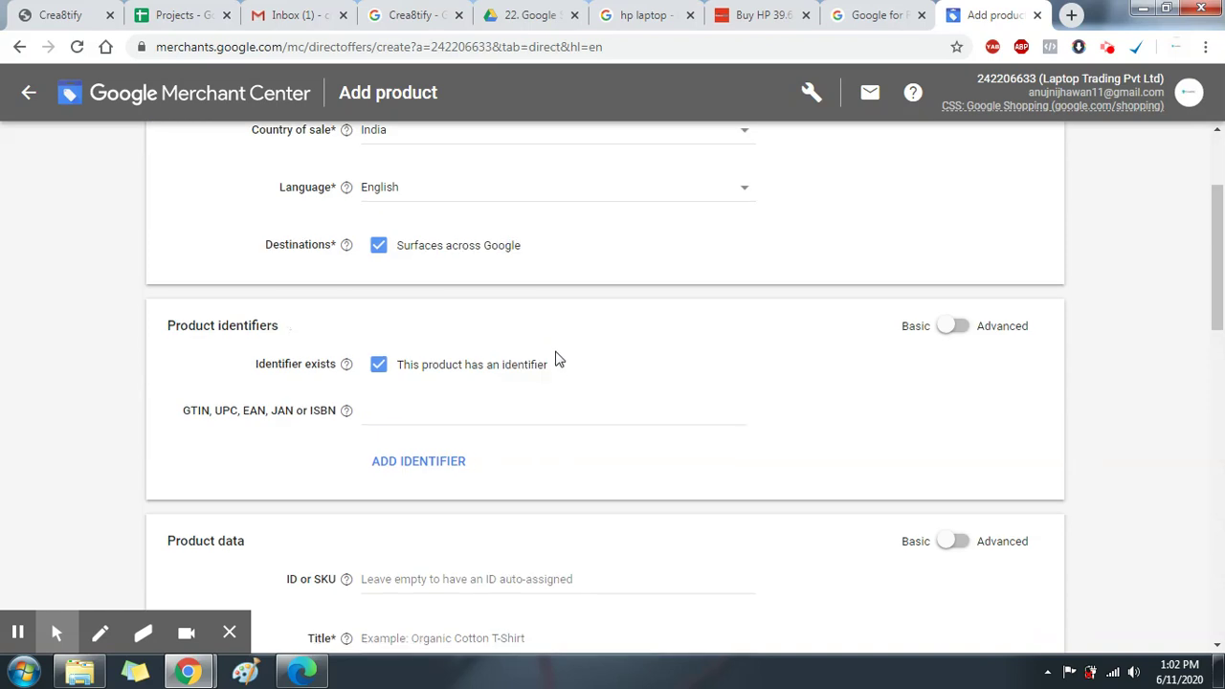
left_click(482, 409)
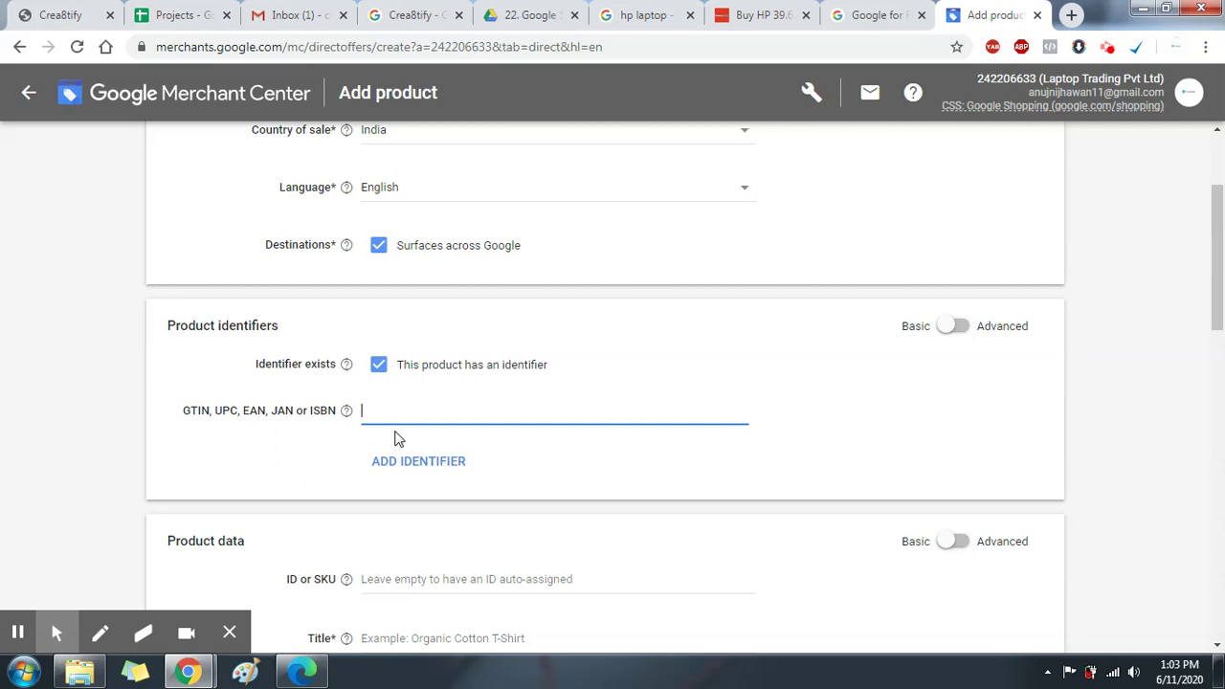
scroll(398, 438, "down", 3)
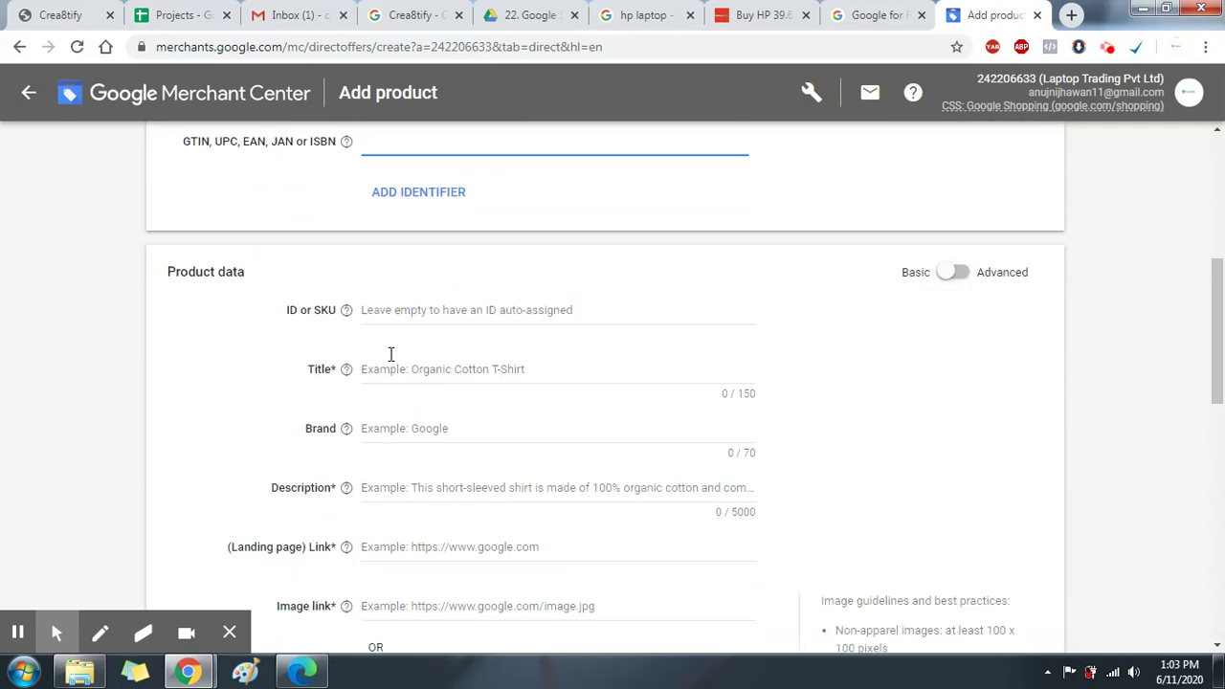
left_click(415, 307)
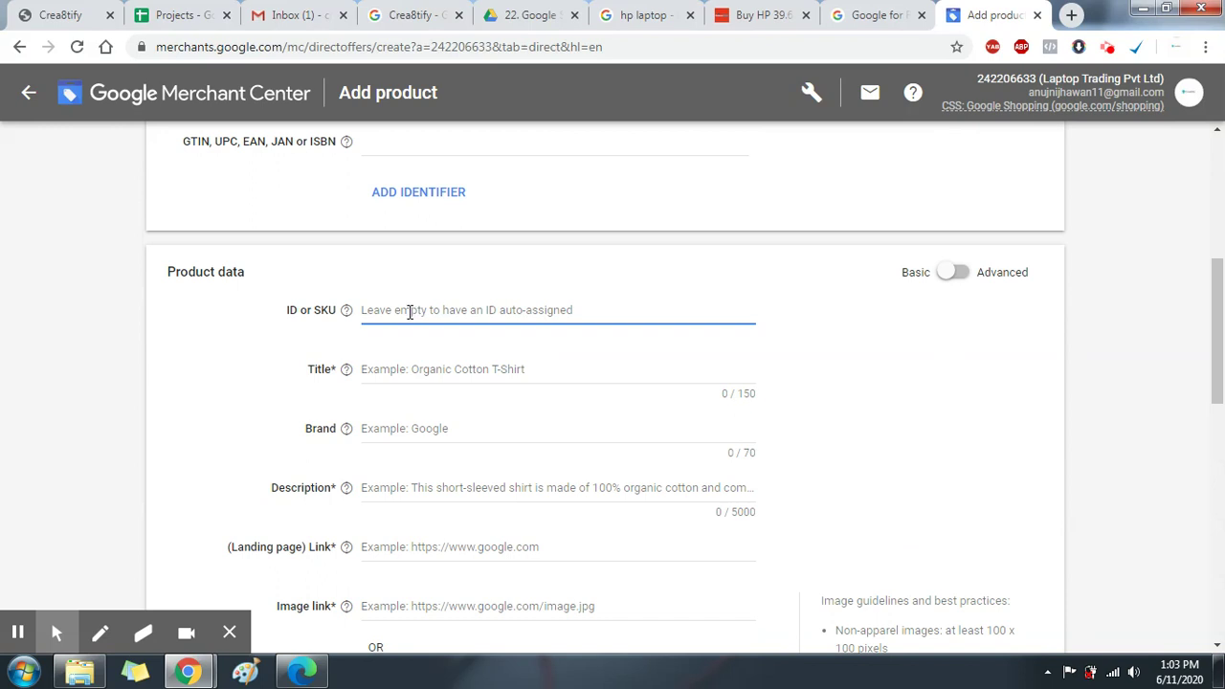
type("Prod145")
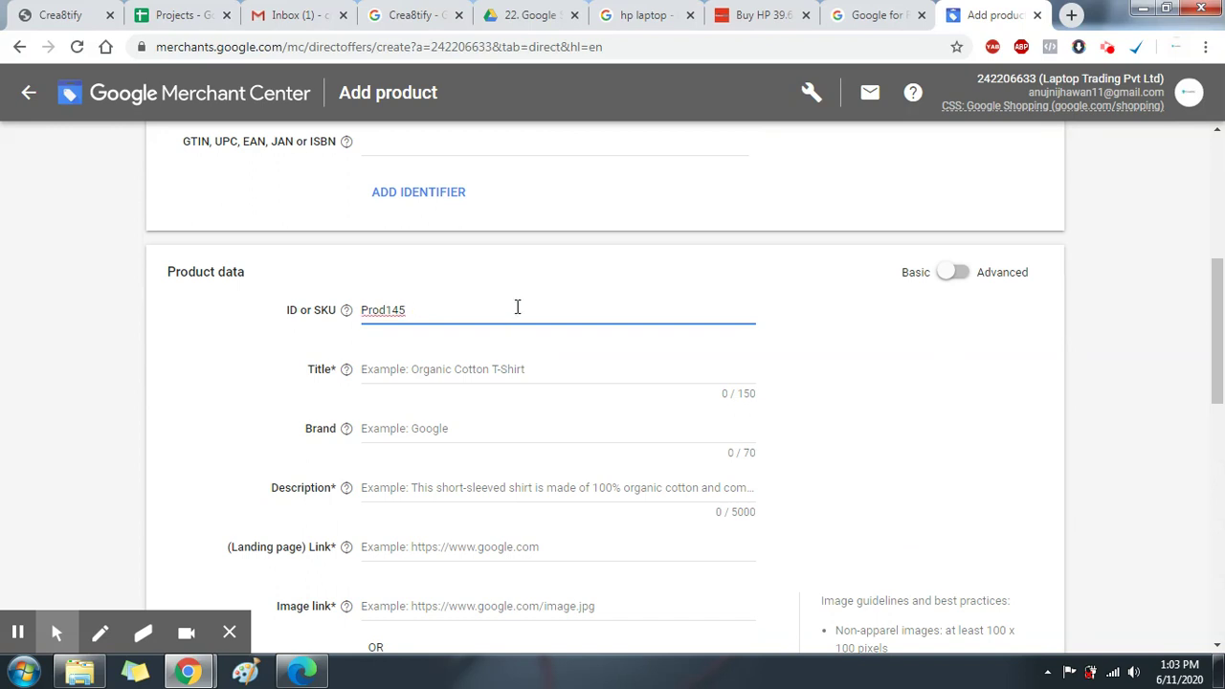
Open the New Hp Pavilion Core i5-7th Gen listing from the shopping results in a new tab and look over its page.
scroll(530, 315, "down", 1)
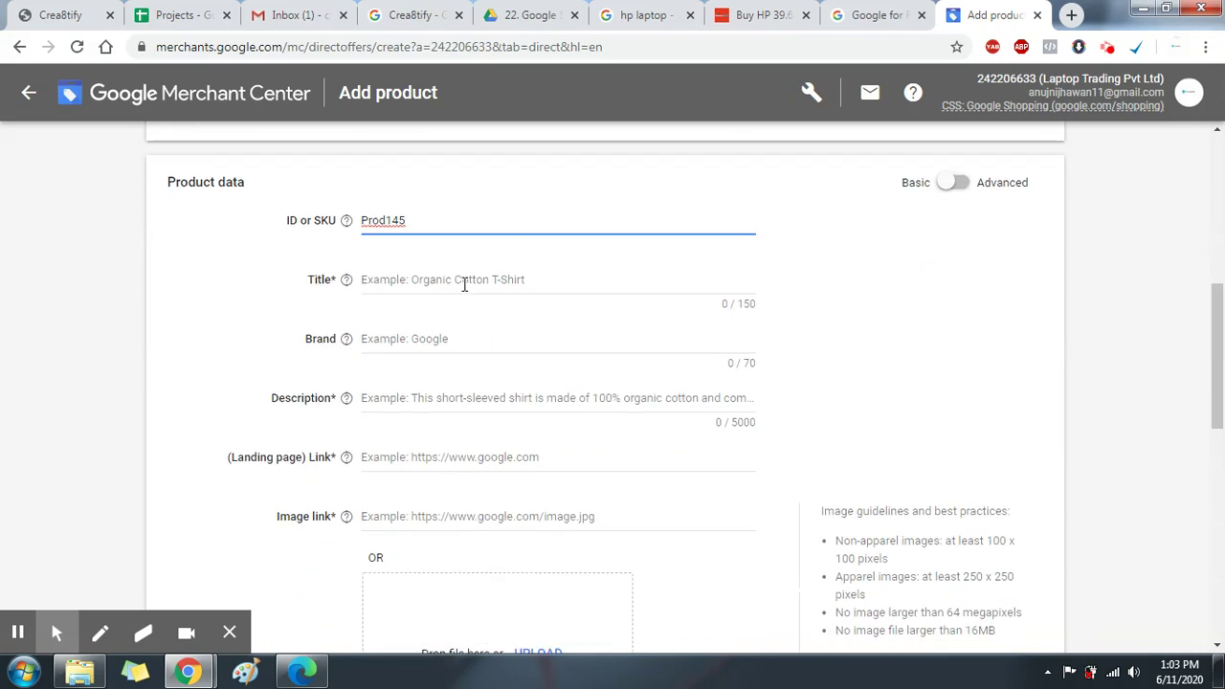
left_click(464, 284)
left_click(643, 15)
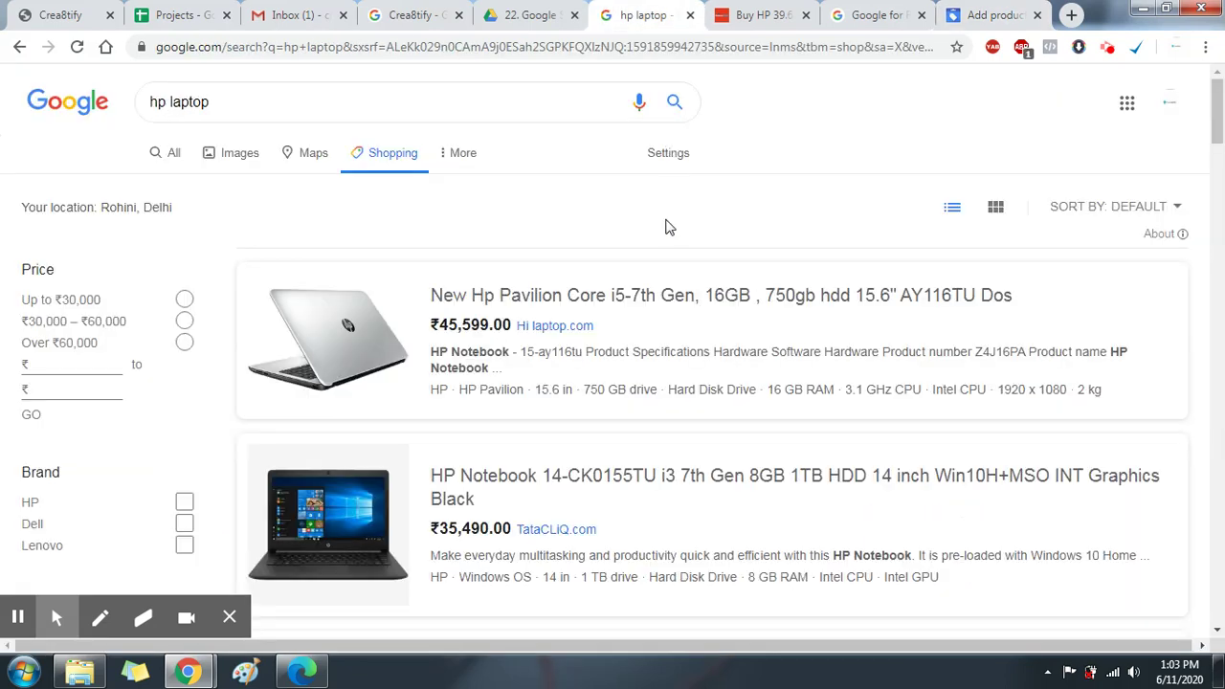
middle_click(653, 300)
left_click(706, 17)
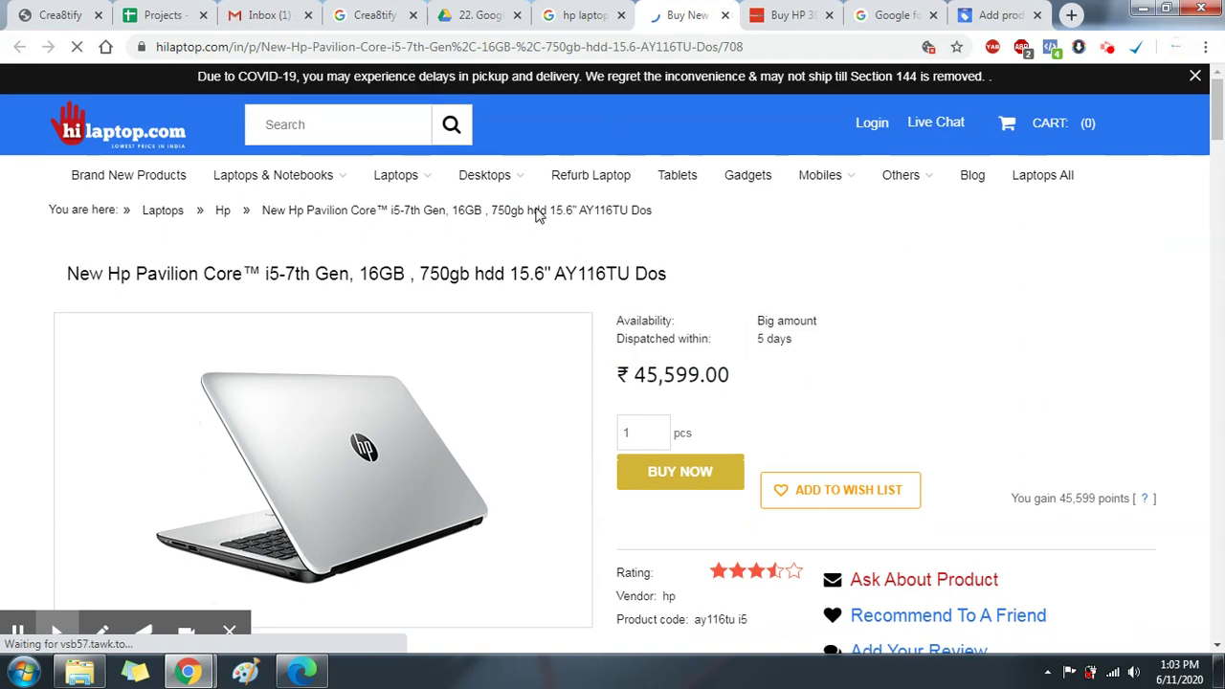
scroll(539, 210, "down", 3)
scroll(541, 219, "up", 2)
scroll(68, 102, "up", 1)
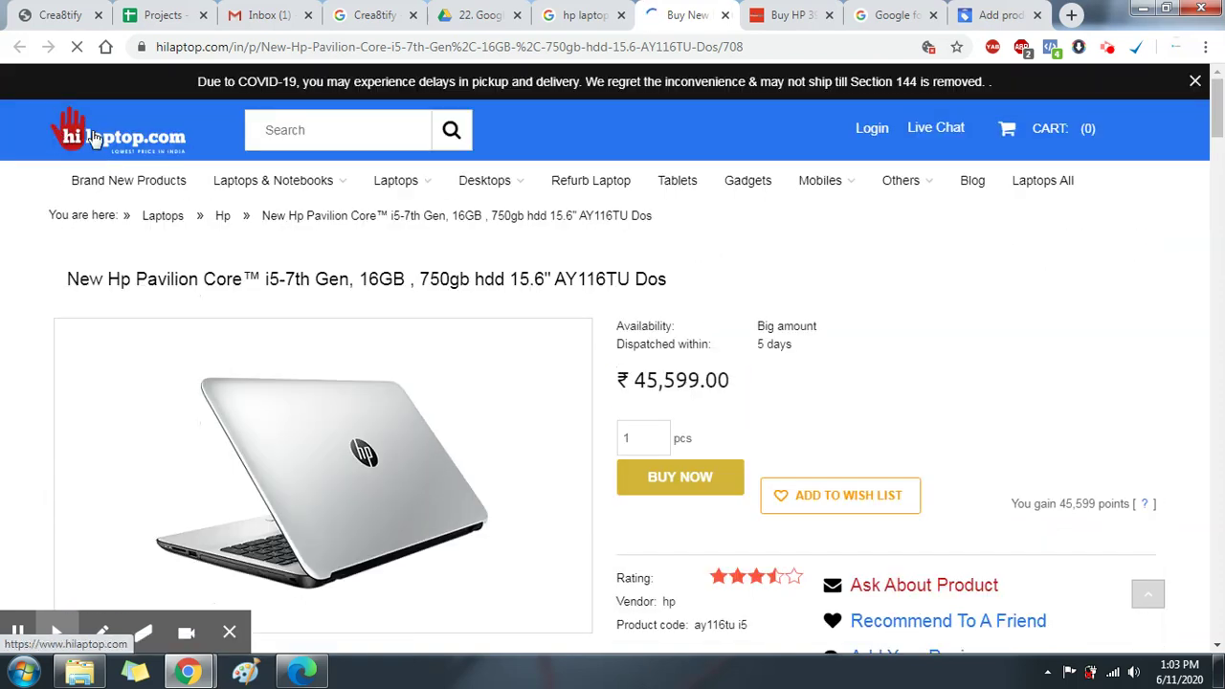
mouse_move(244, 190)
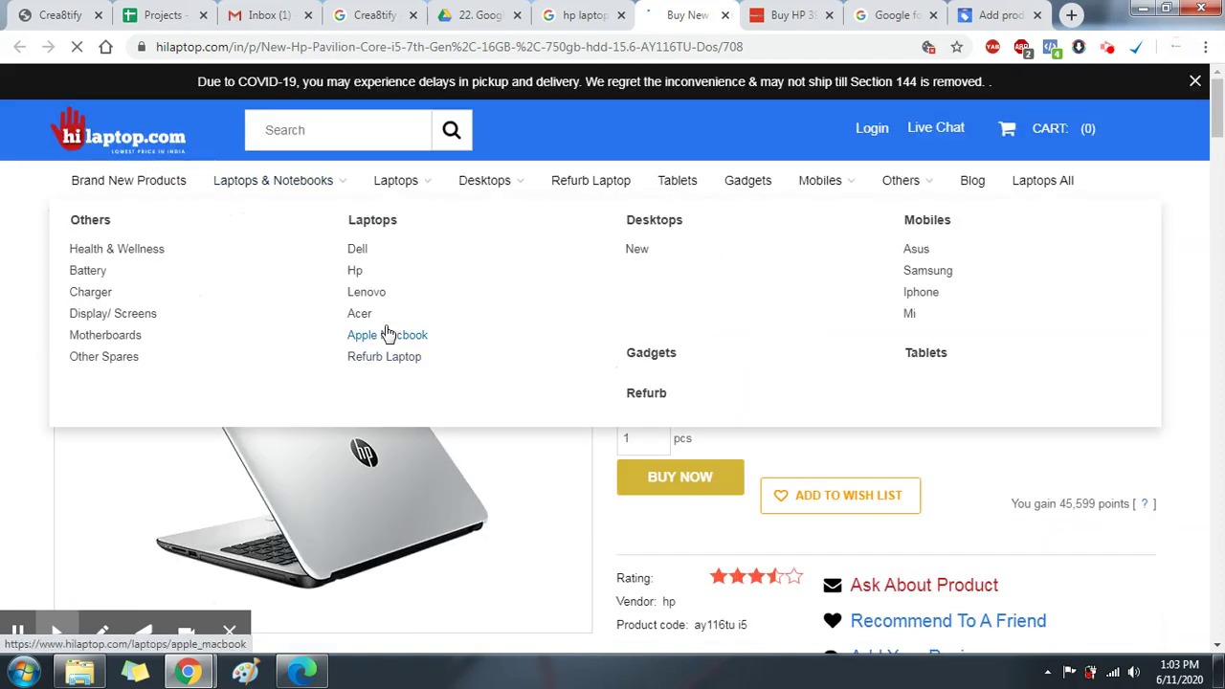
Save the HP Pavilion's product image from the listing page as a JPEG under the suggested file name.
scroll(497, 325, "down", 2)
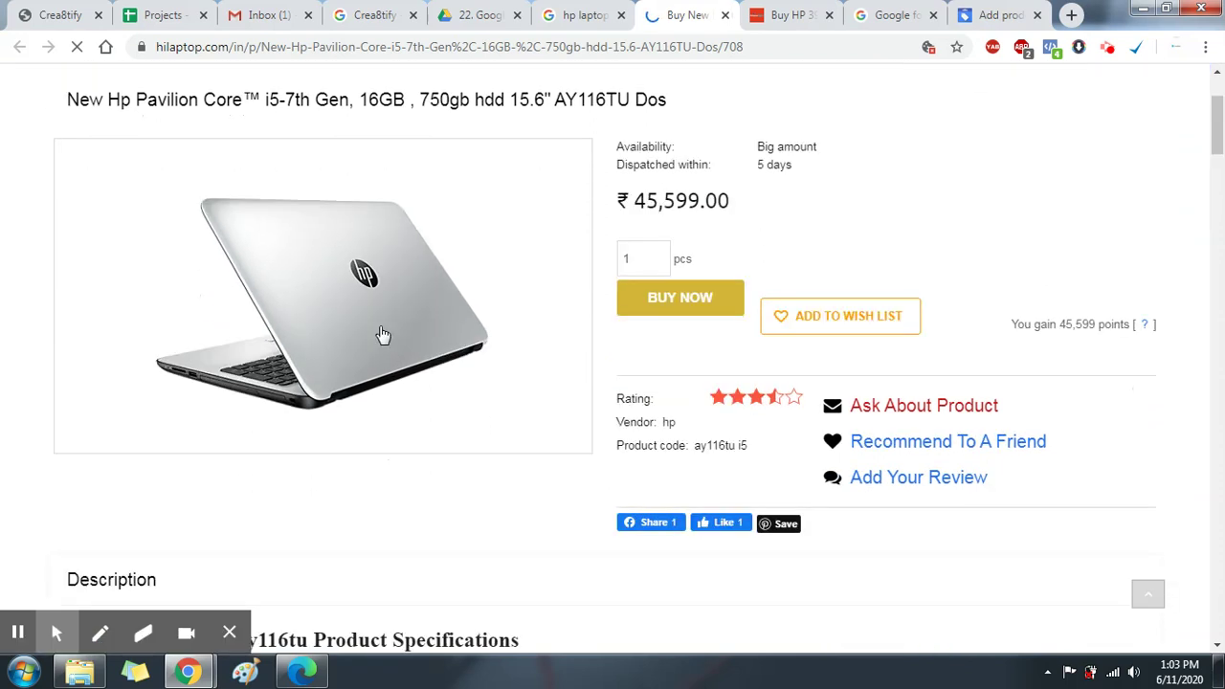
right_click(371, 321)
left_click(483, 508)
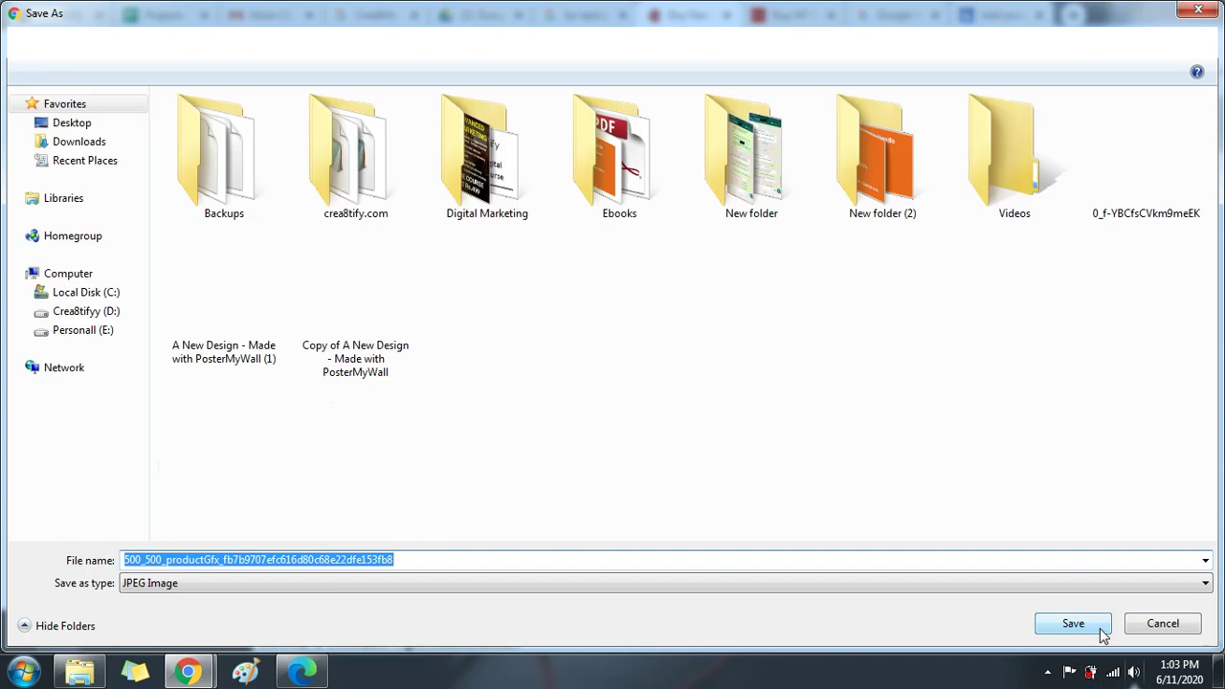
key("Return")
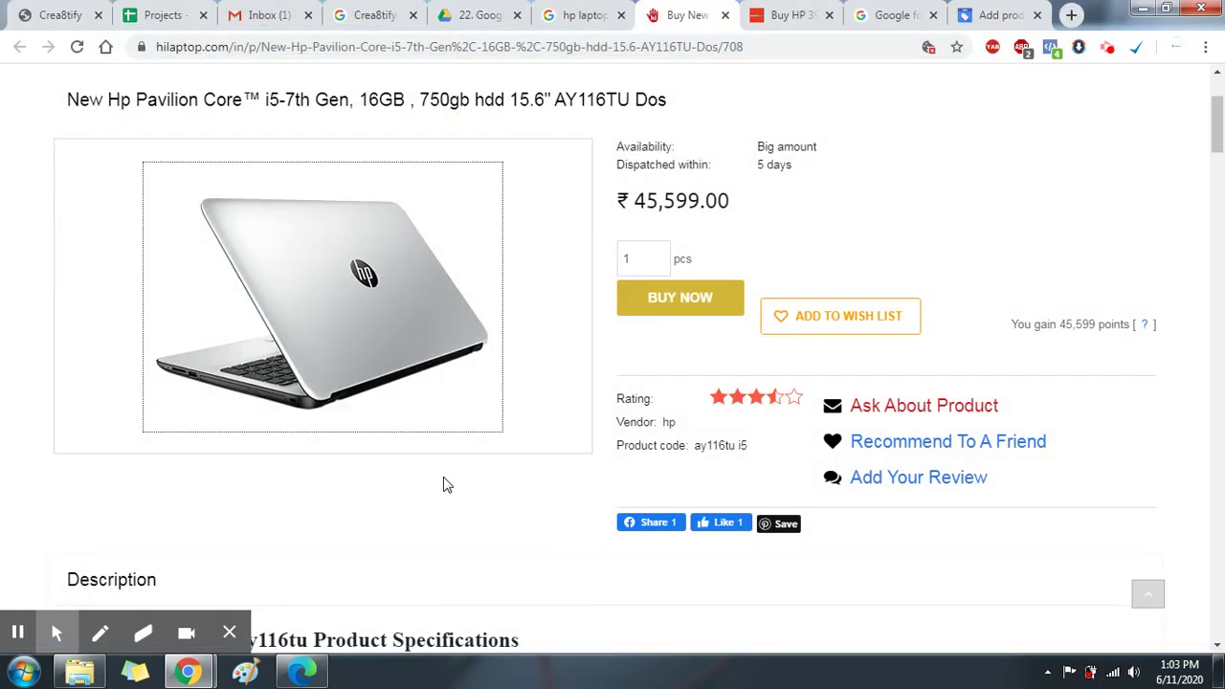
Copy the laptop's full name from the hilaptop.com page into the product's Title and set the Brand to HP.
scroll(555, 334, "up", 2)
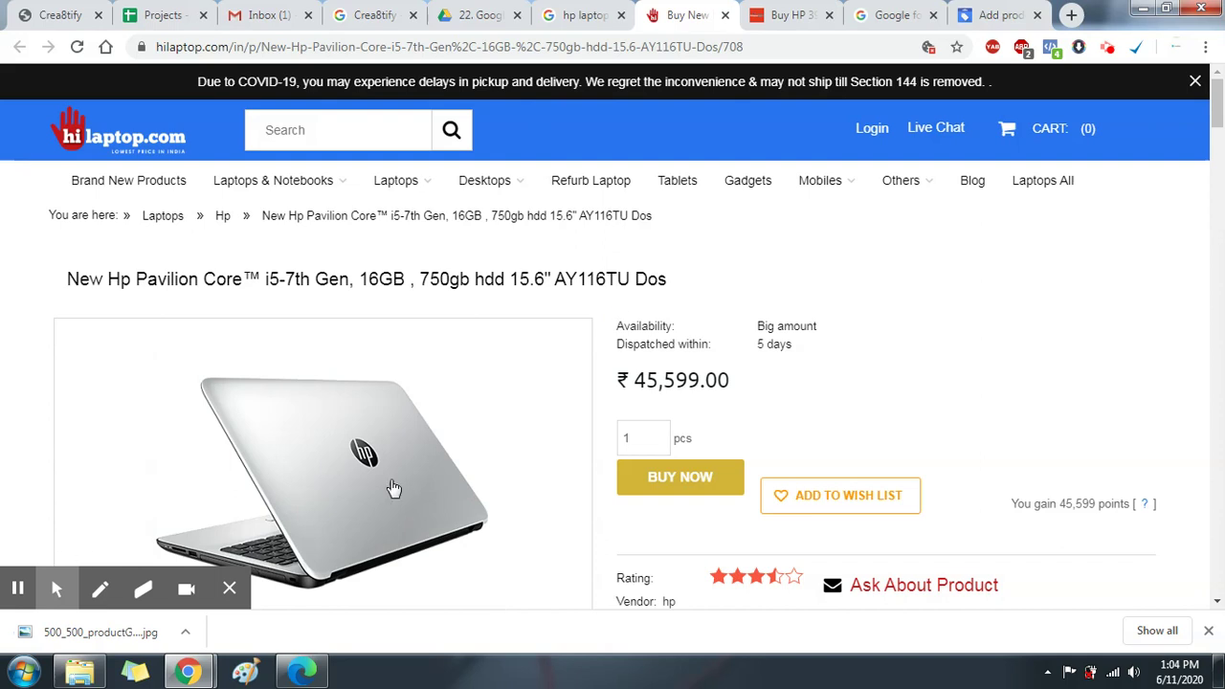
left_click_drag(41, 292, 696, 290)
key("ctrl+c")
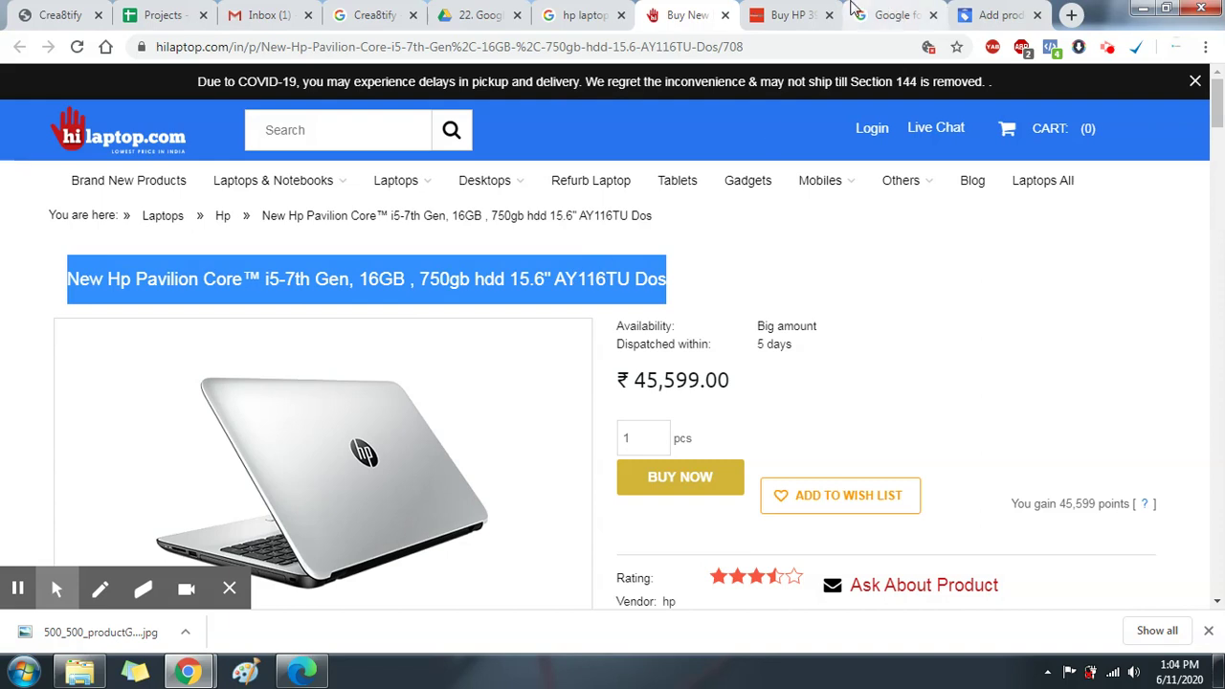
left_click(895, 14)
left_click(986, 15)
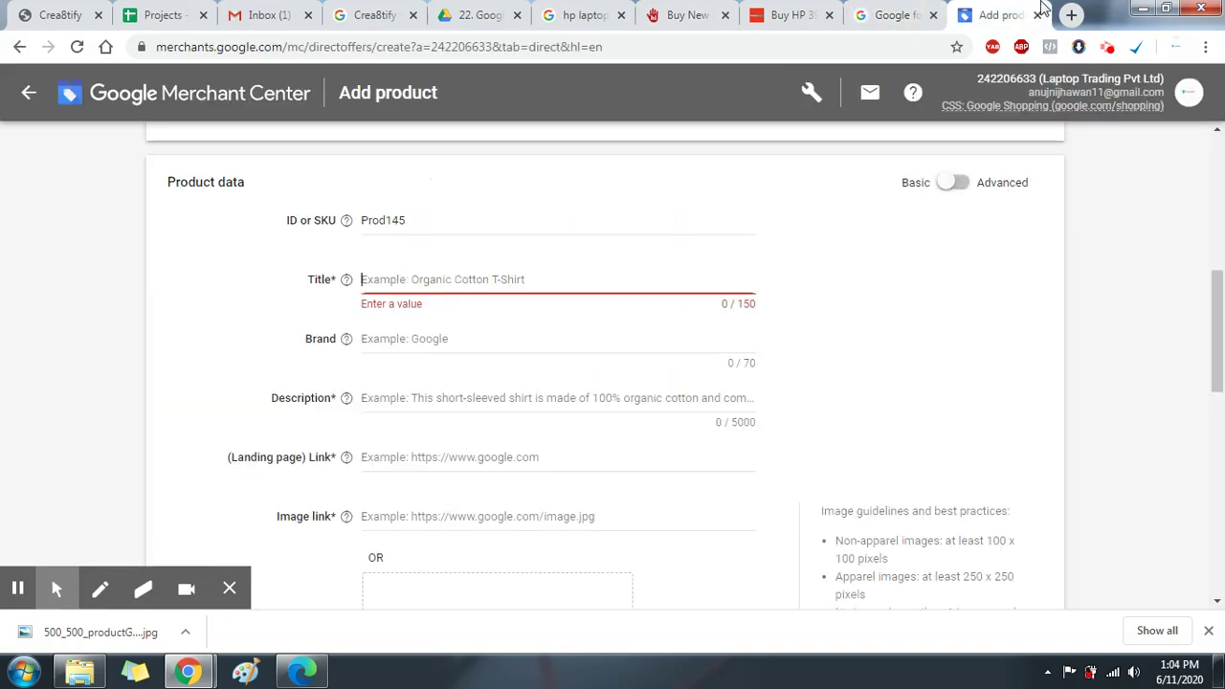
left_click(426, 276)
key("ctrl+v")
left_click(776, 300)
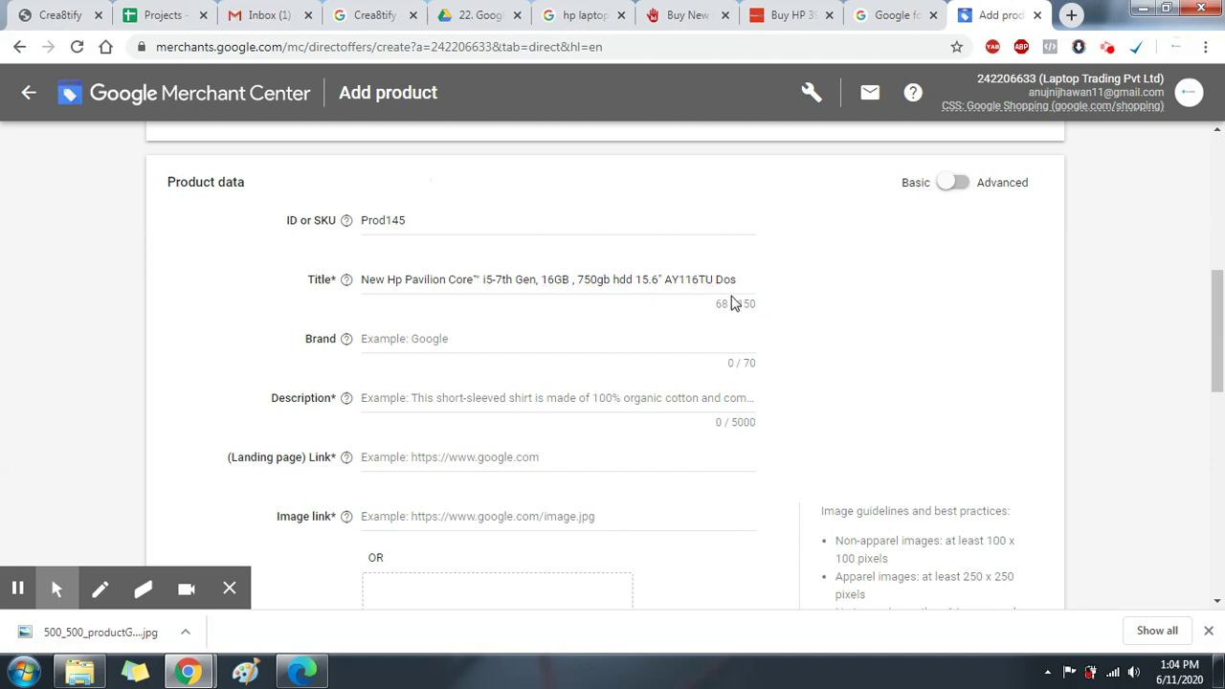
left_click(505, 337)
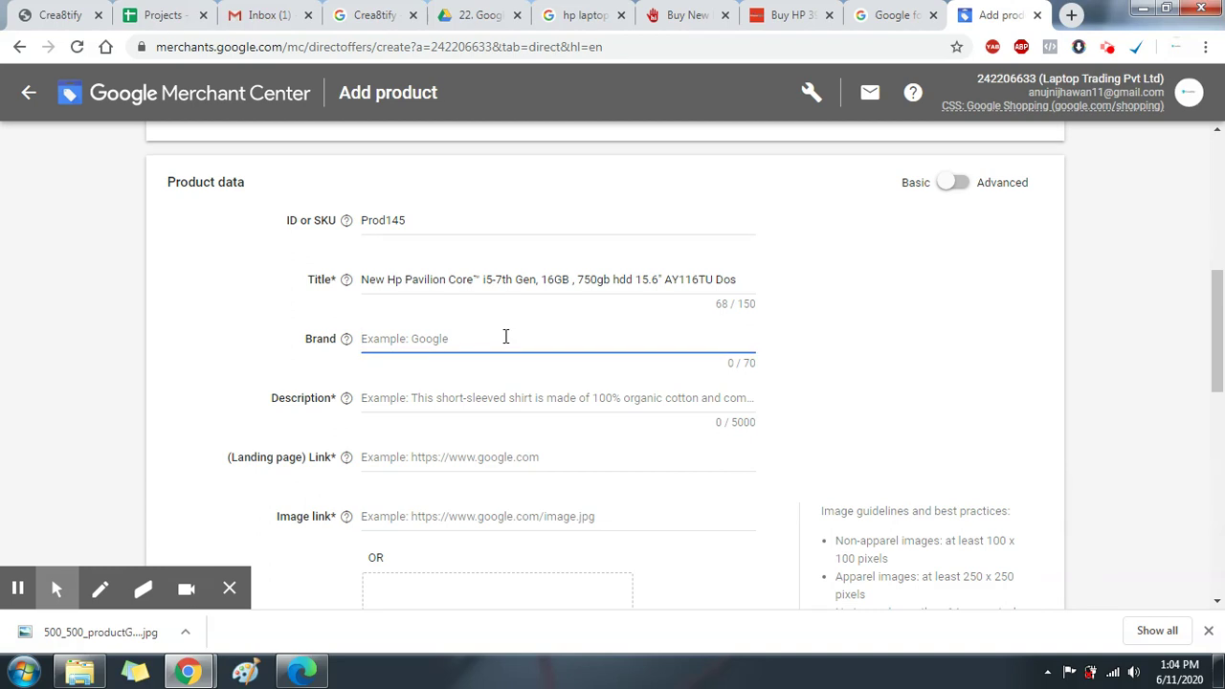
type("HP")
Examine the HP laptop's product specifications on the hilaptop.com listing for text to use in the Description.
left_click(512, 392)
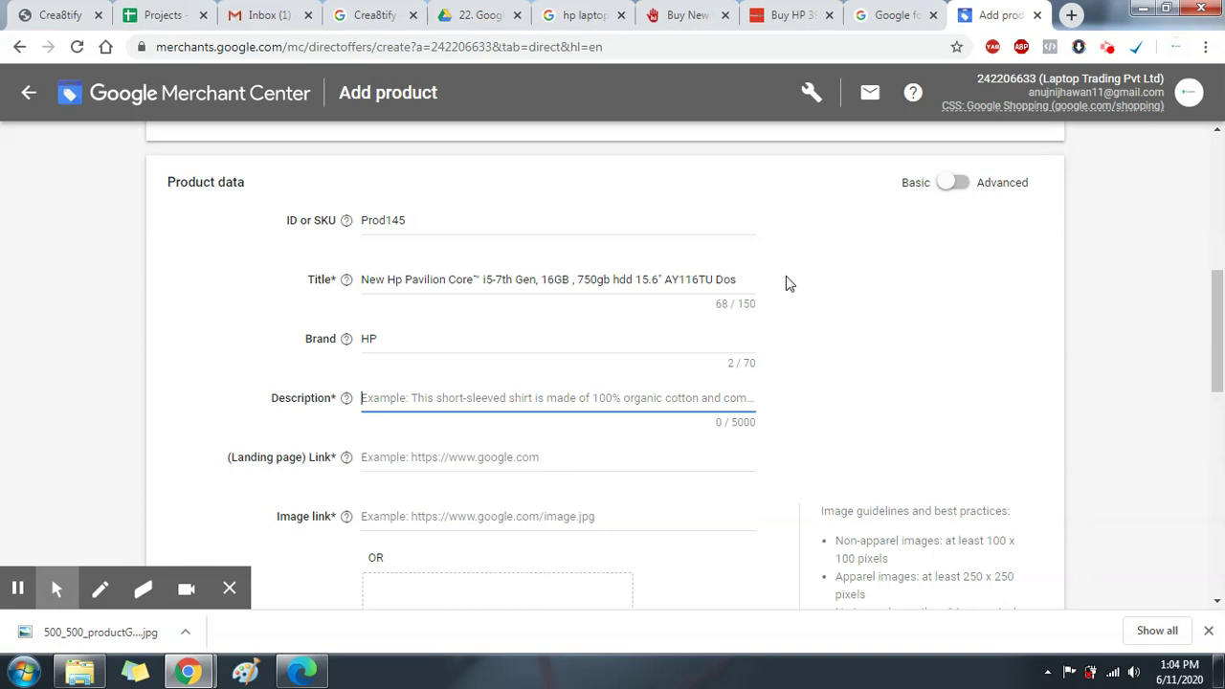
left_click(871, 14)
left_click(799, 14)
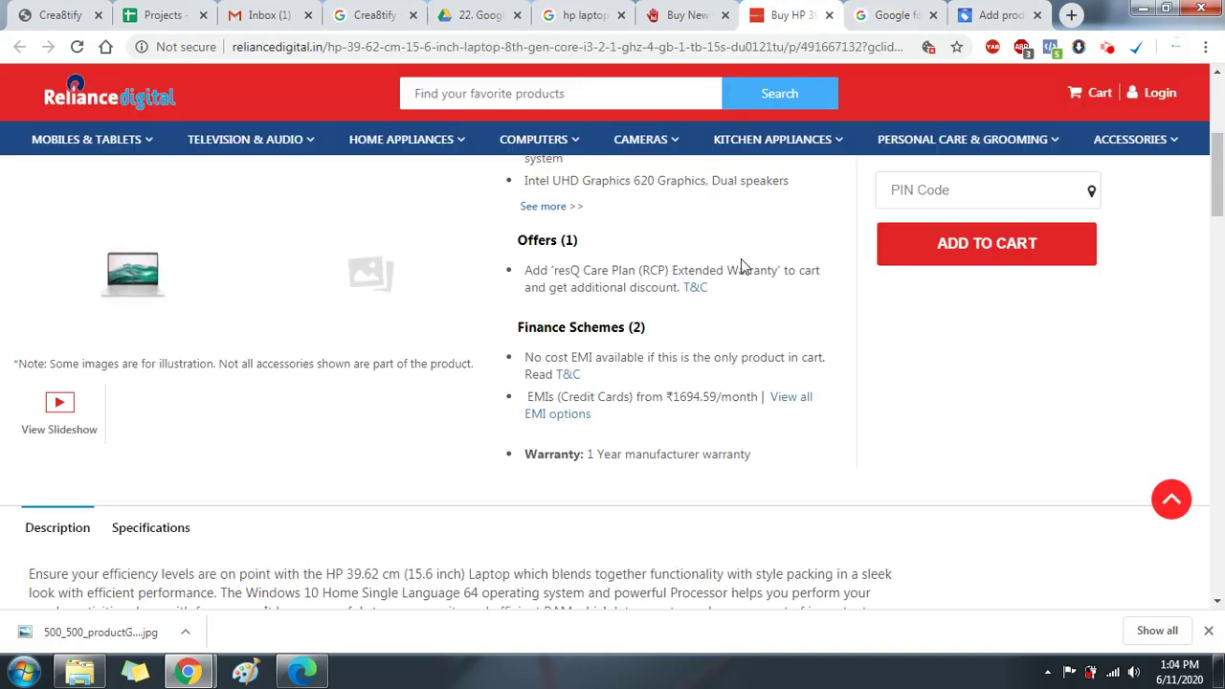
left_click(695, 17)
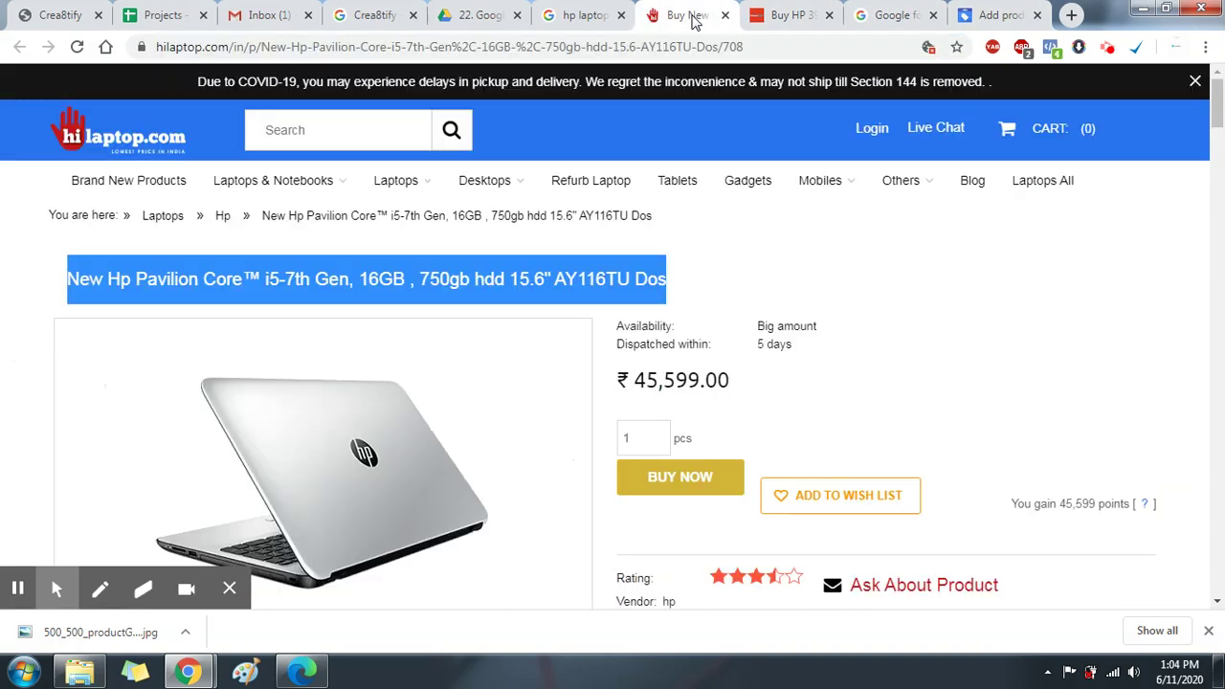
scroll(706, 230, "down", 5)
scroll(708, 239, "down", 15)
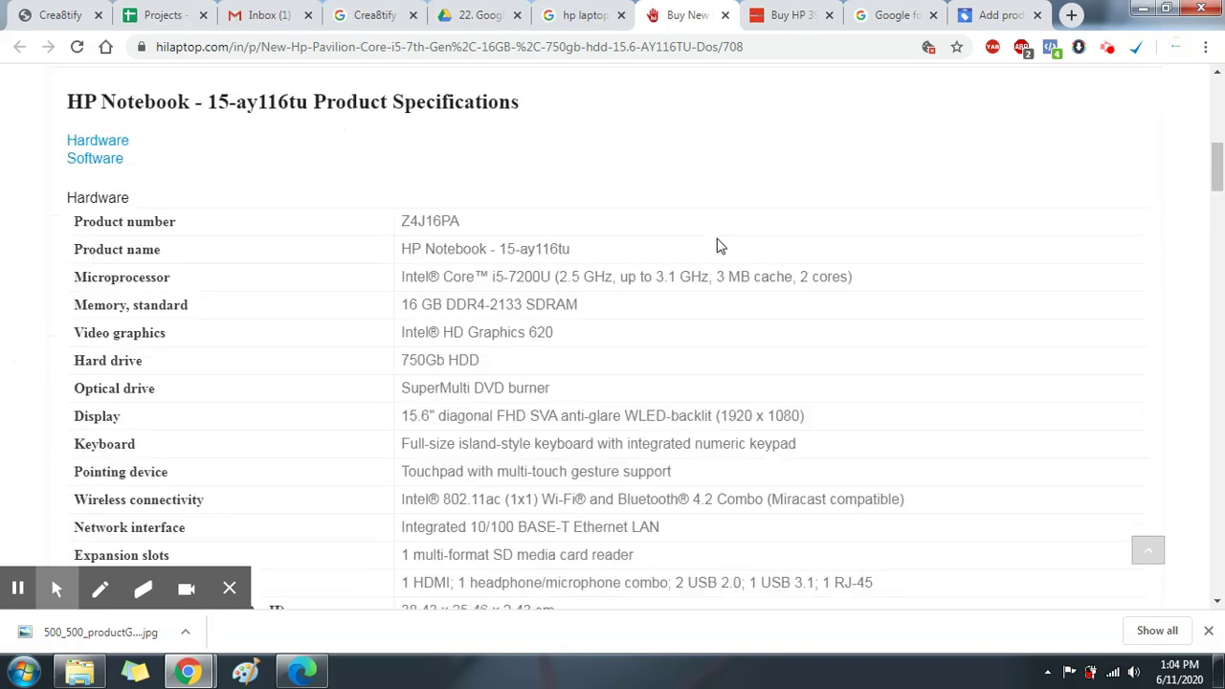
scroll(719, 257, "up", 5)
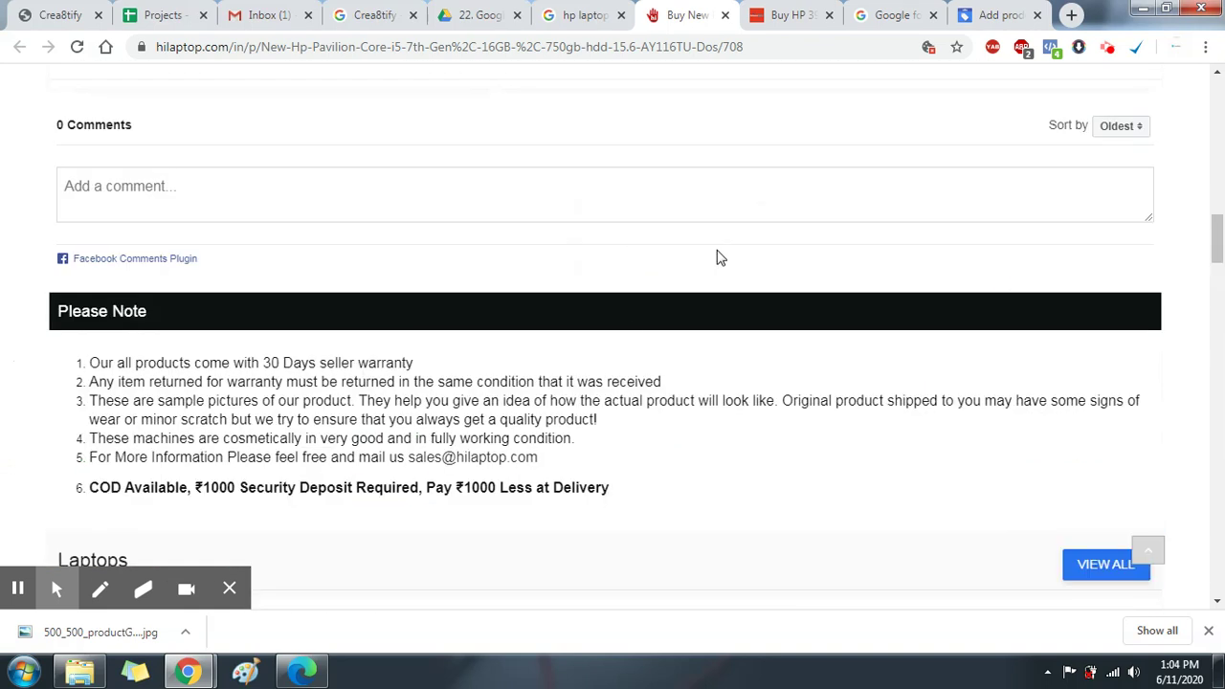
scroll(604, 336, "down", 4)
scroll(604, 332, "up", 14)
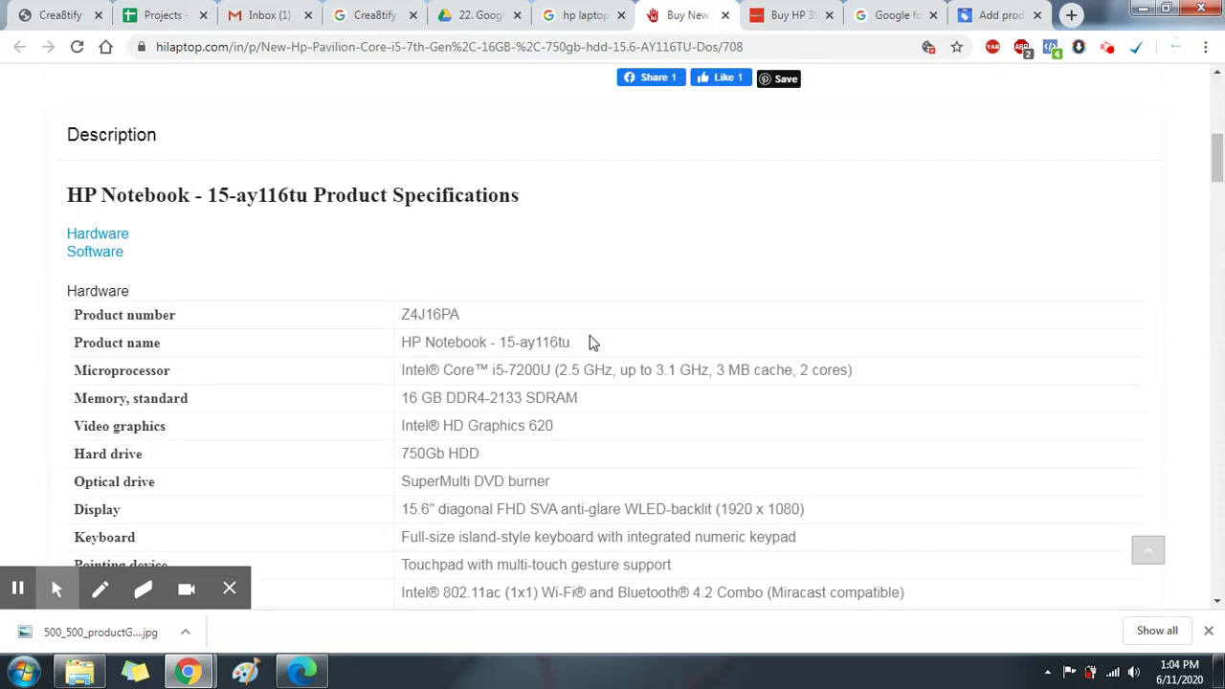
scroll(585, 341, "up", 3)
scroll(584, 342, "down", 4)
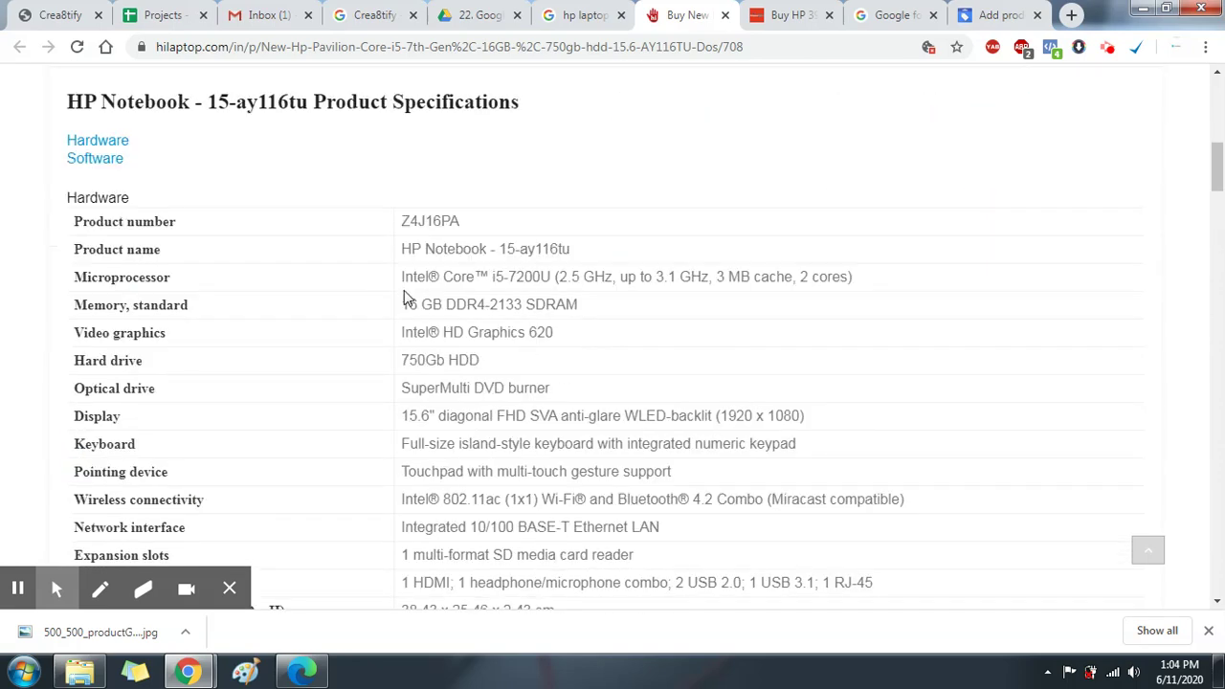
Copy the microprocessor specification from the hilaptop.com listing into the product's Description and add five line breaks after it.
left_click_drag(402, 278, 902, 284)
key("ctrl+c")
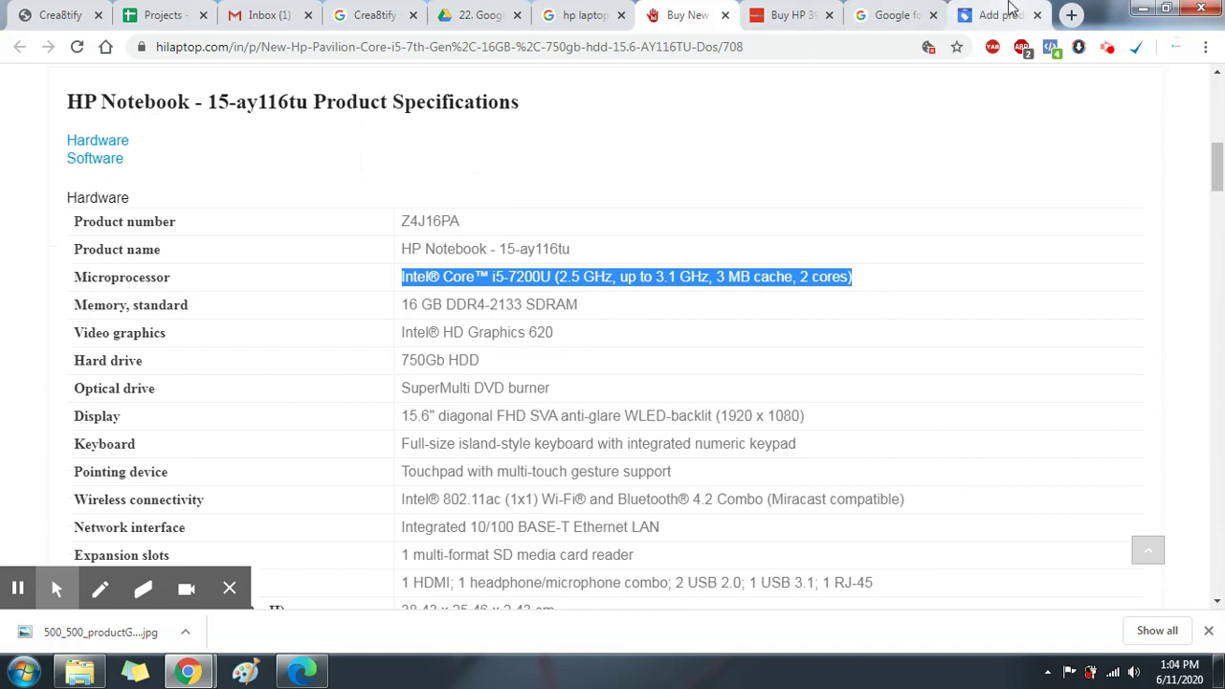
left_click(1000, 14)
key("ctrl+v")
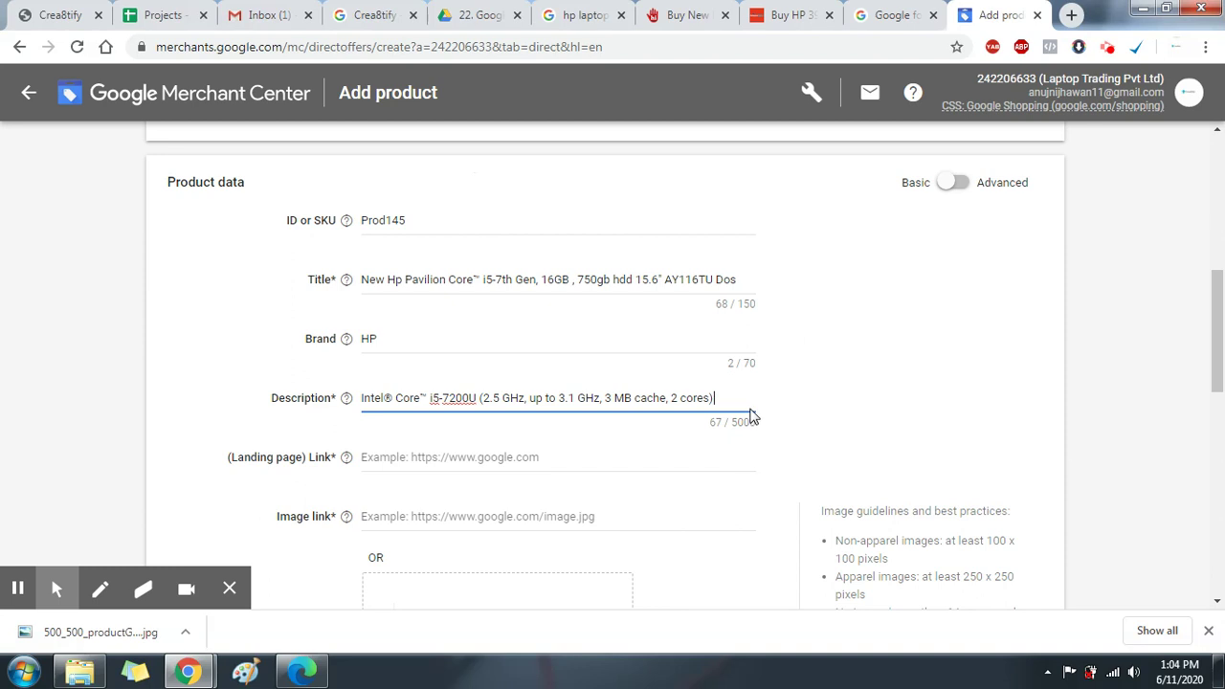
key("Return")
key("Return")
key("Return")
key("Return")
key("Return")
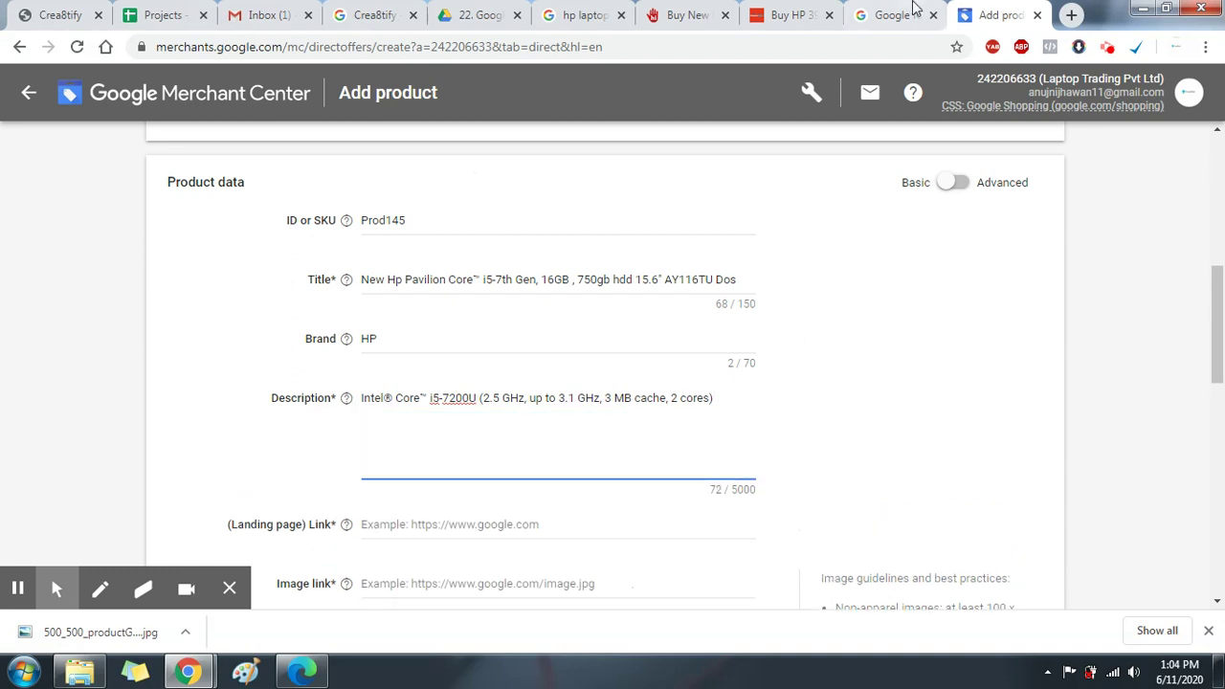
Move the hilaptop.com listing's browser tab next to the Add product tab and look over its page.
left_click(894, 14)
scroll(763, 253, "down", 3)
scroll(762, 253, "down", 3)
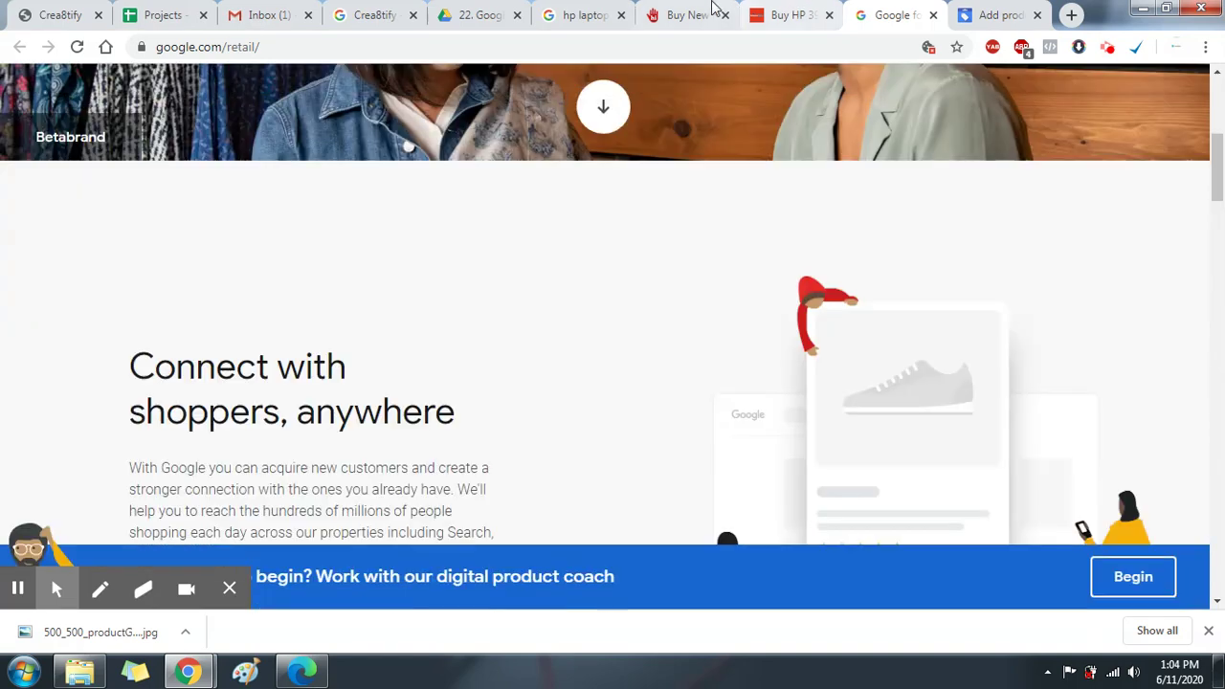
left_click_drag(686, 14, 890, 10)
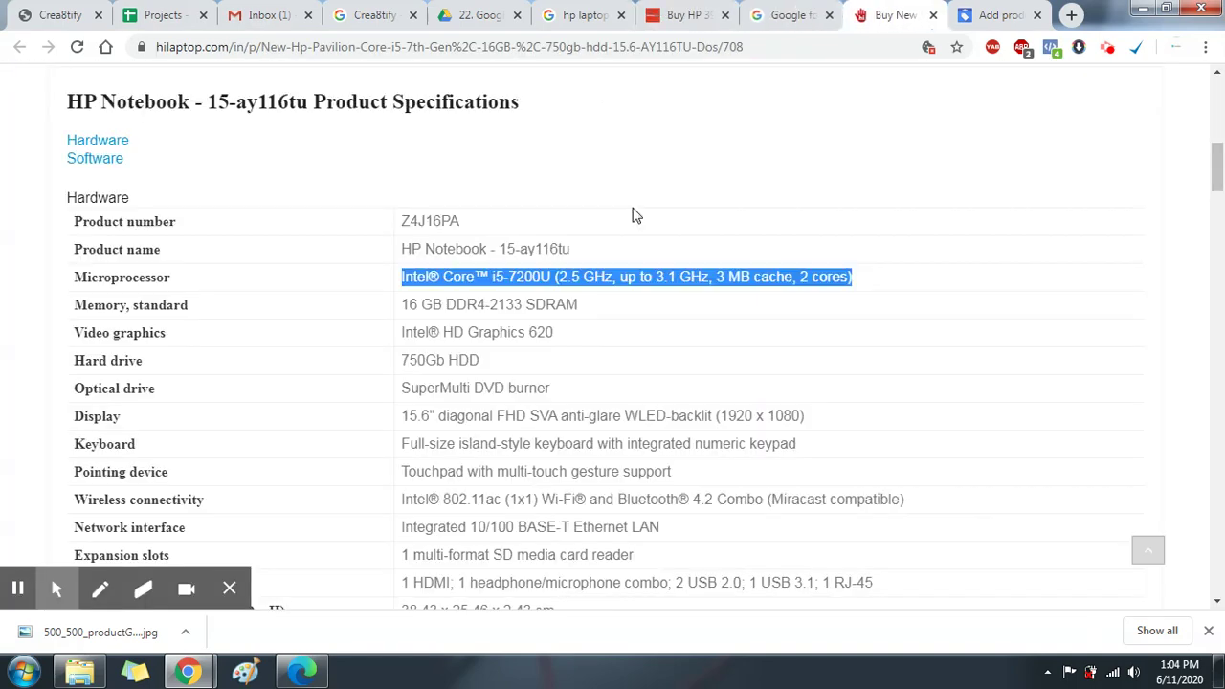
left_click(565, 583)
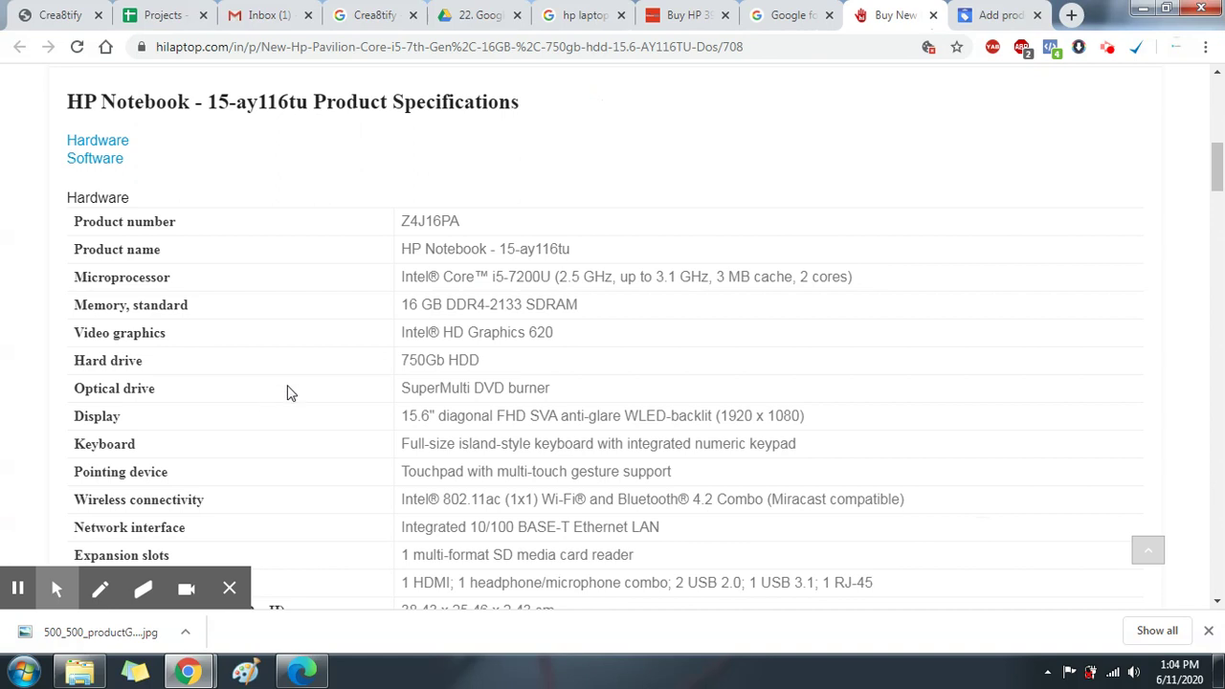
scroll(292, 392, "up", 5)
right_click(297, 387)
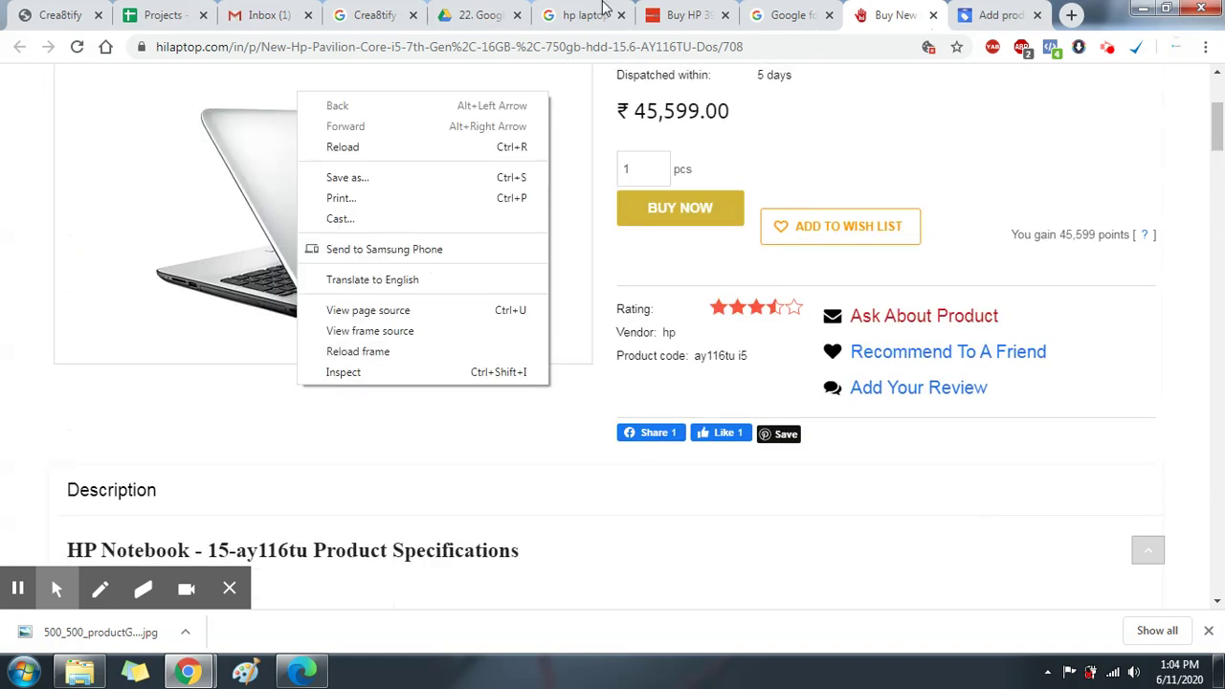
Replace the product's Description with the four key features copied from the Reliance Digital HP 39.62 cm laptop page.
left_click(684, 12)
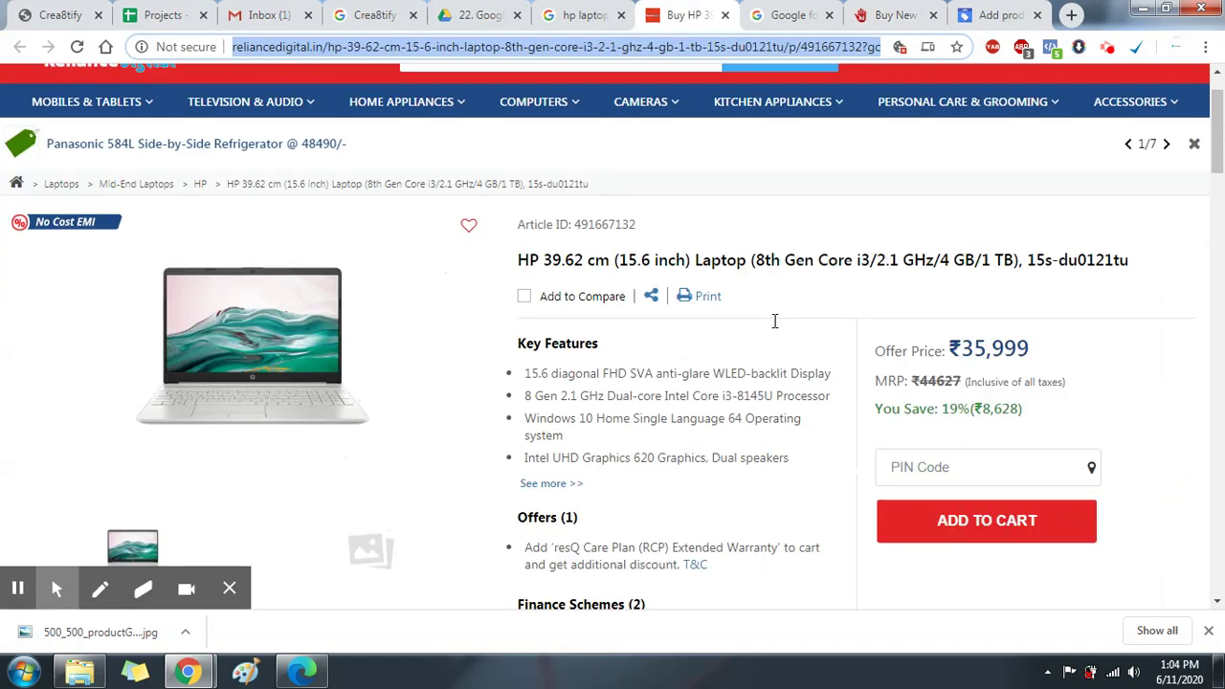
scroll(670, 314, "down", 2)
scroll(641, 309, "up", 2)
left_click_drag(792, 452, 517, 371)
key("ctrl+c")
left_click(995, 14)
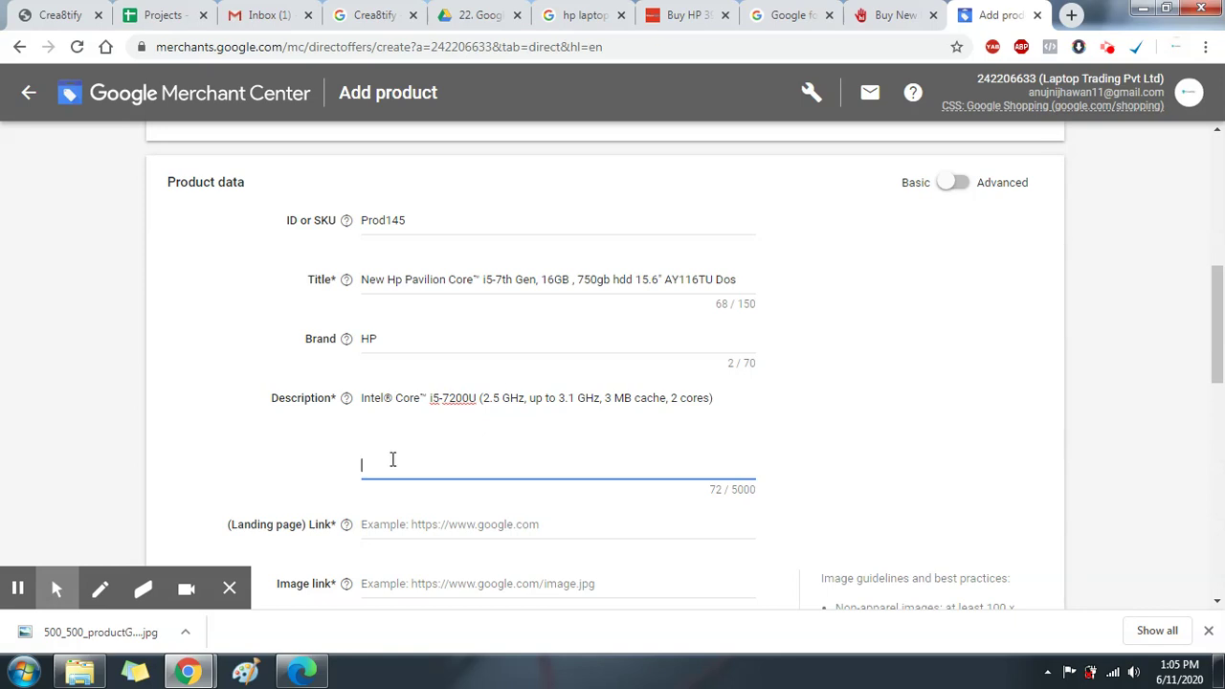
key("ctrl+a")
key("ctrl+v")
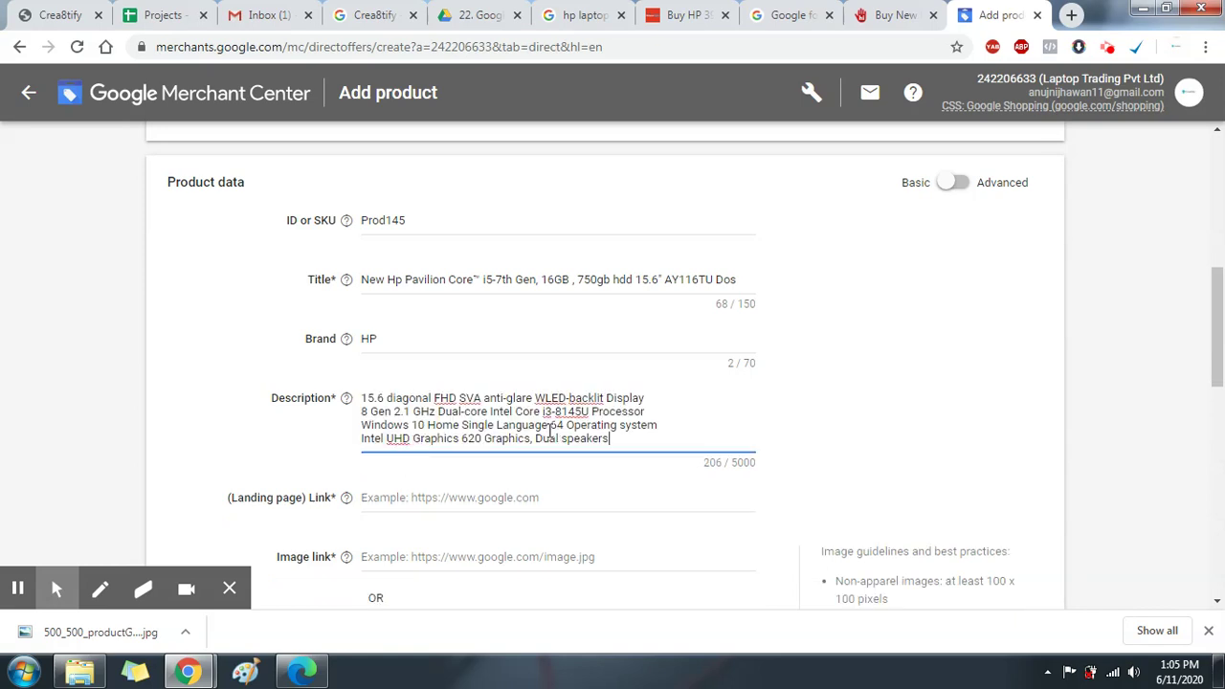
scroll(335, 421, "down", 1)
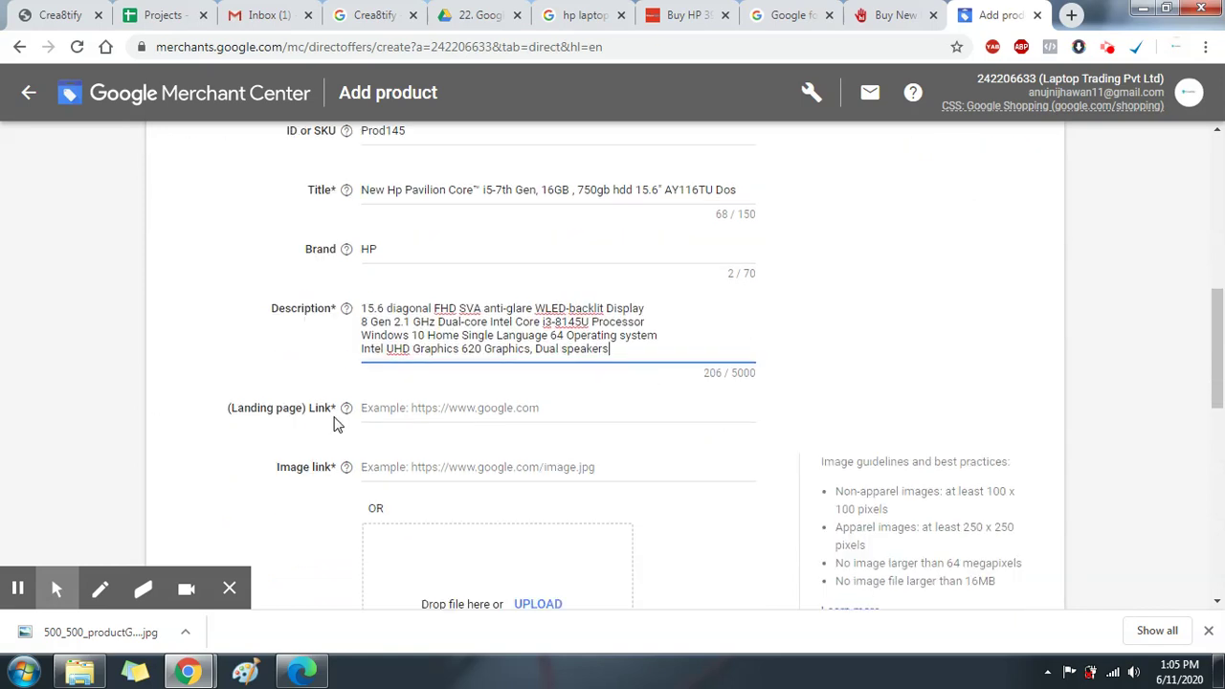
left_click(439, 409)
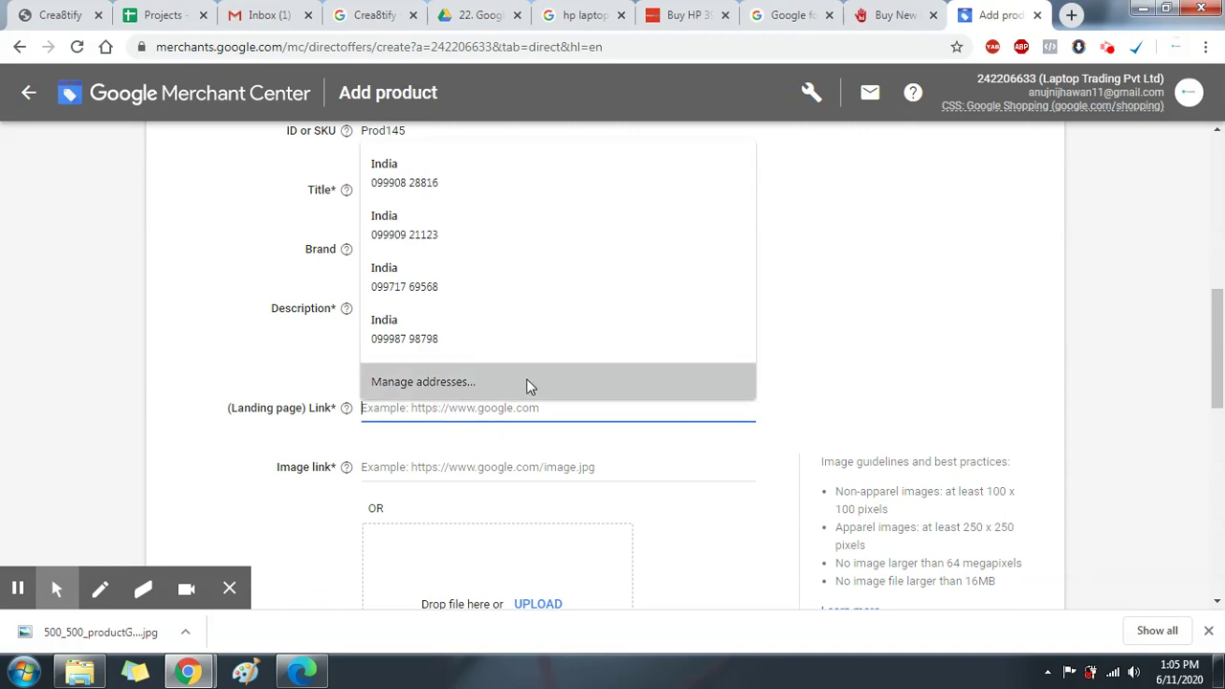
type("https://www.crea8tify")
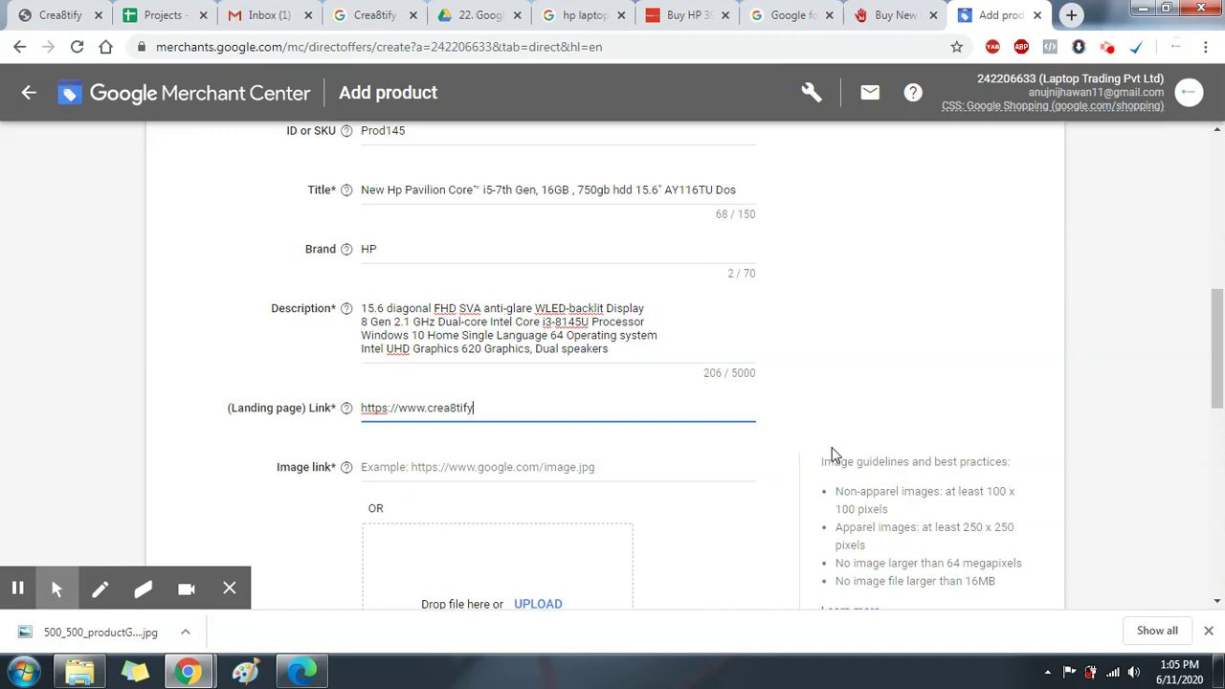
type(".com/hp-")
type("laptop")
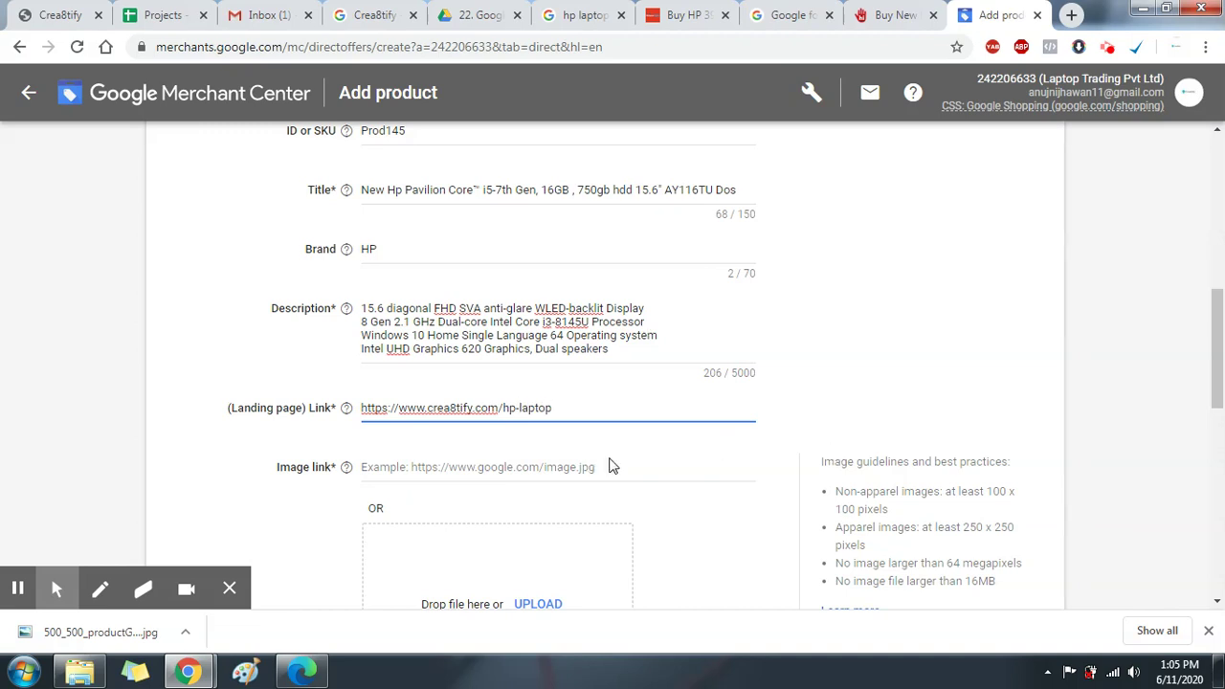
Upload the saved 500_500_productGfx laptop picture from the Downloads folder as the product image.
scroll(615, 440, "down", 1)
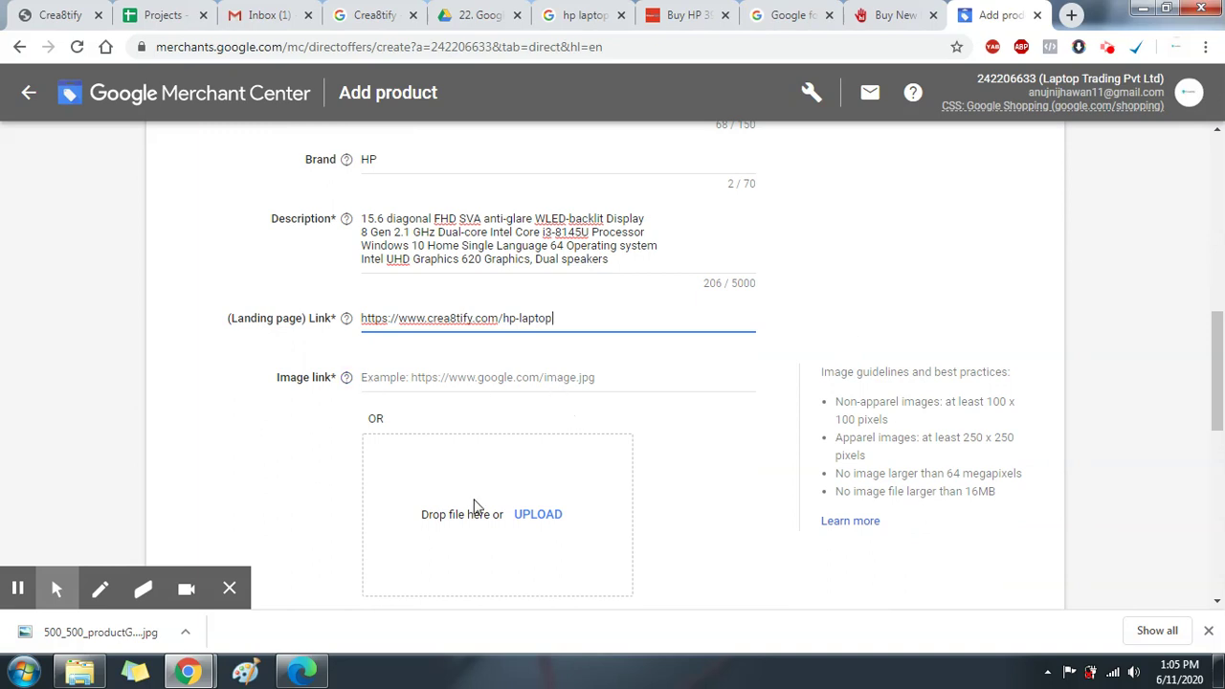
left_click(540, 517)
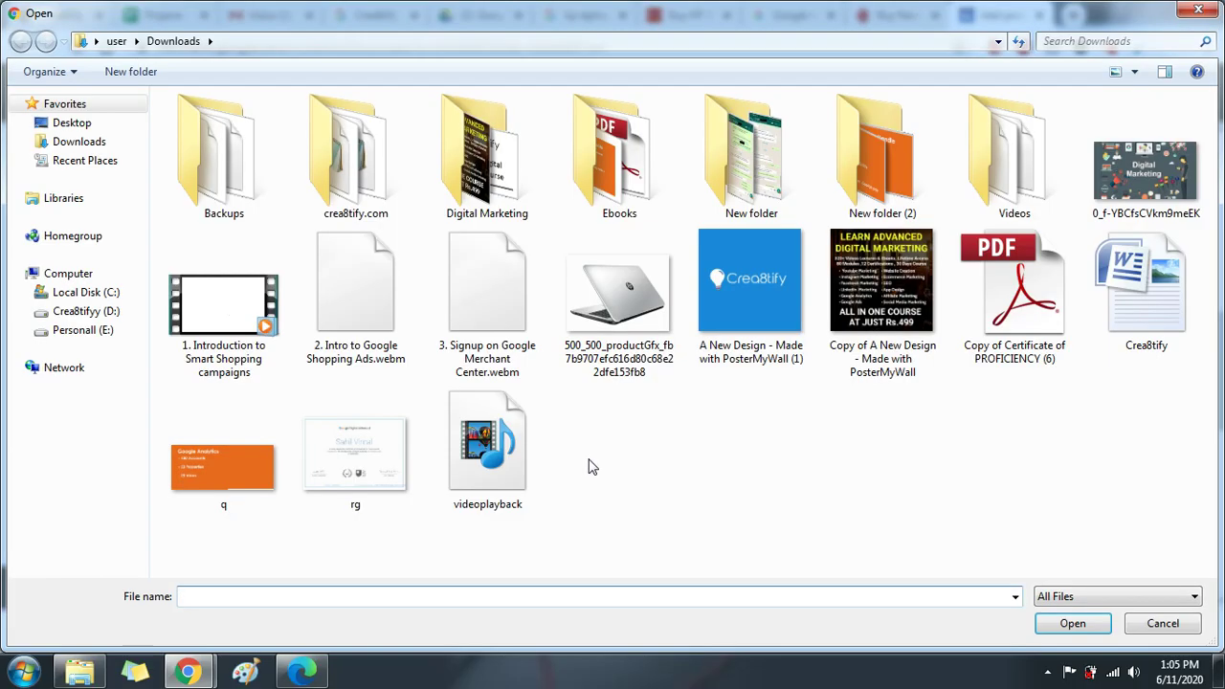
double_click(627, 326)
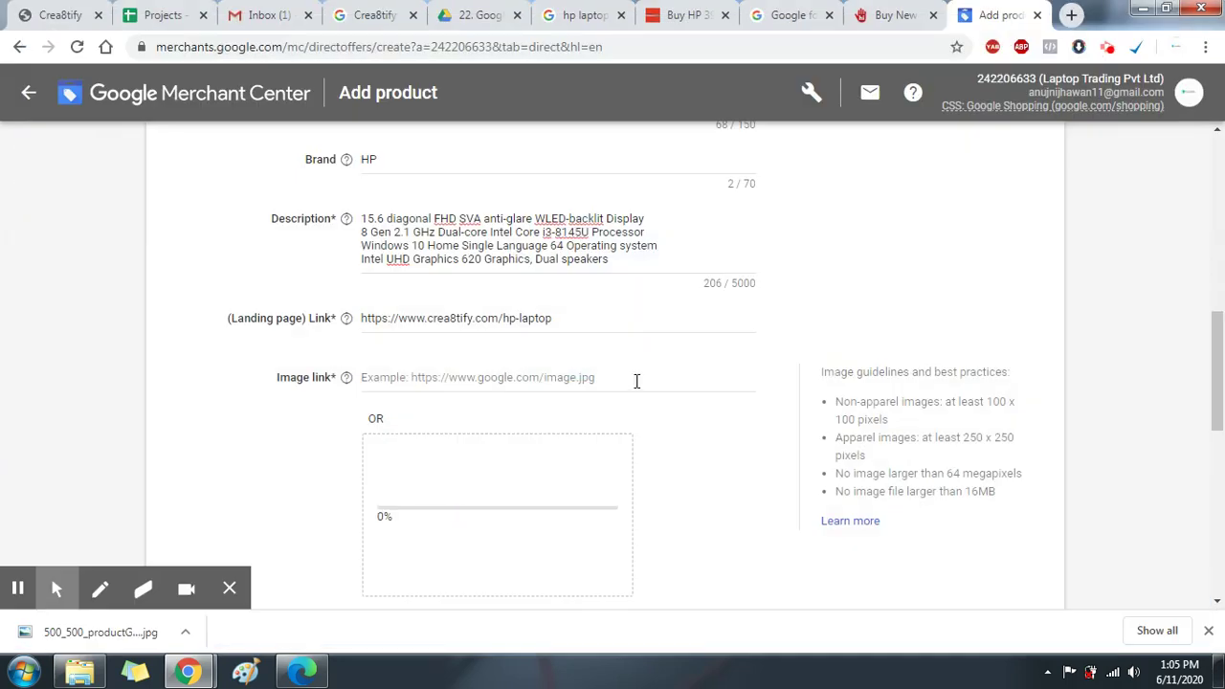
scroll(637, 380, "down", 2)
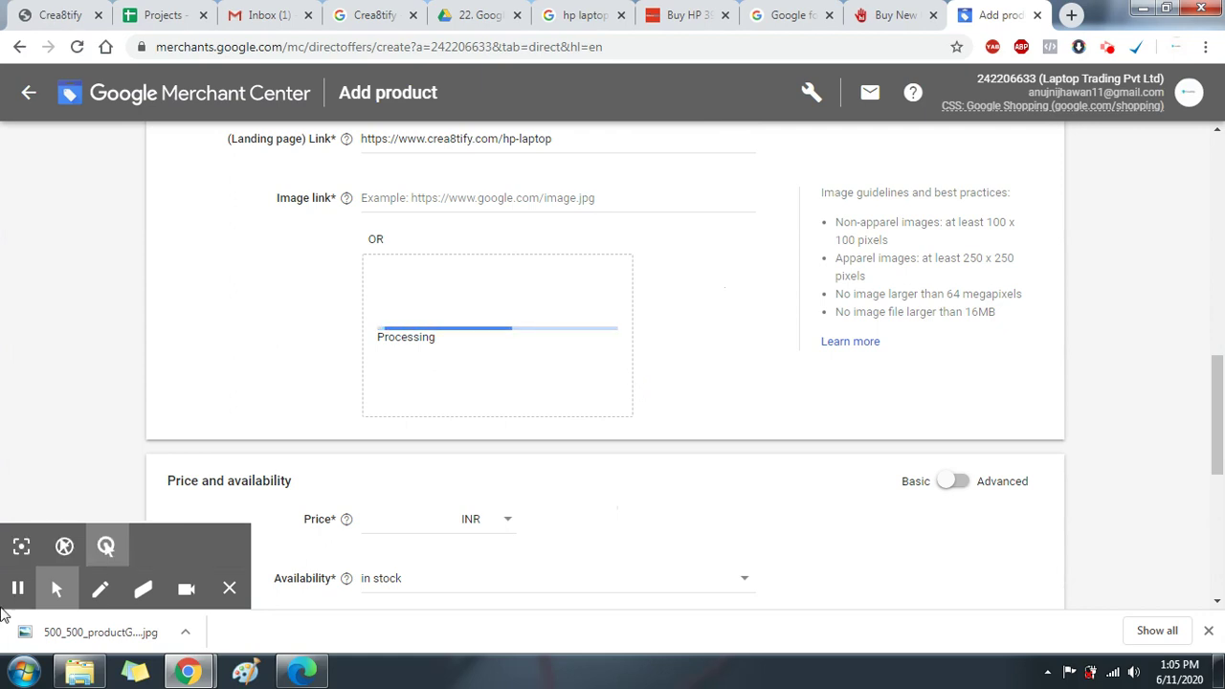
left_click(722, 377)
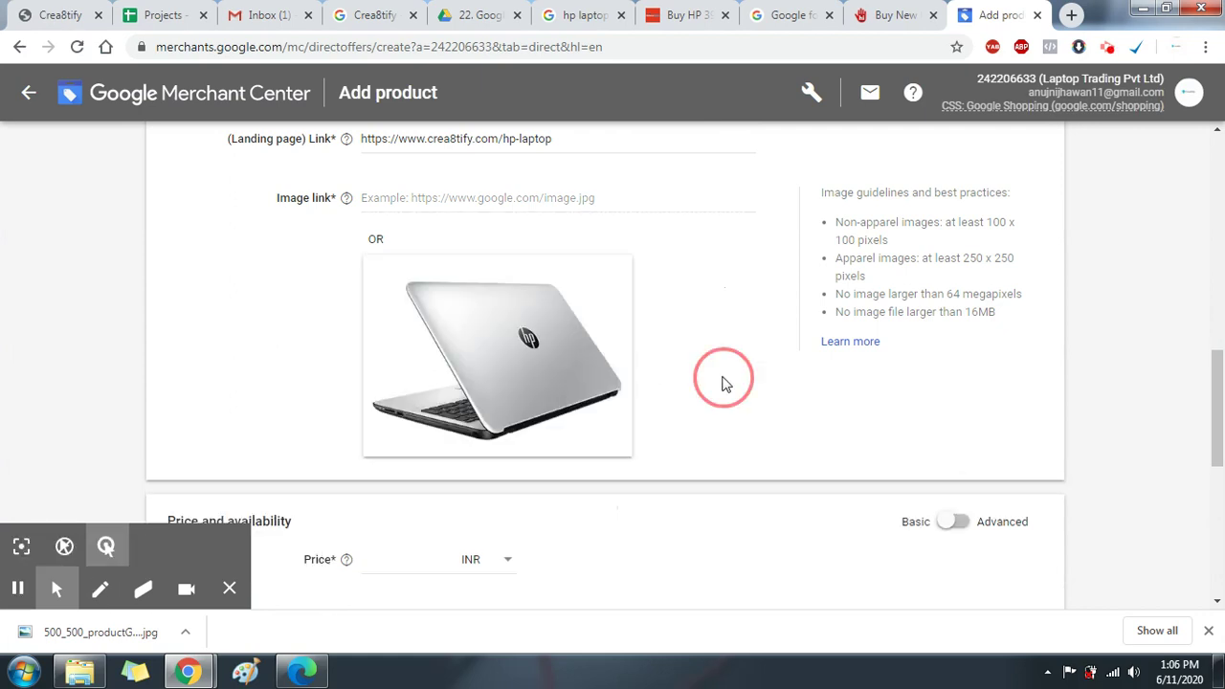
Set the product's price to 36,999, keeping INR as the currency.
scroll(724, 381, "down", 2)
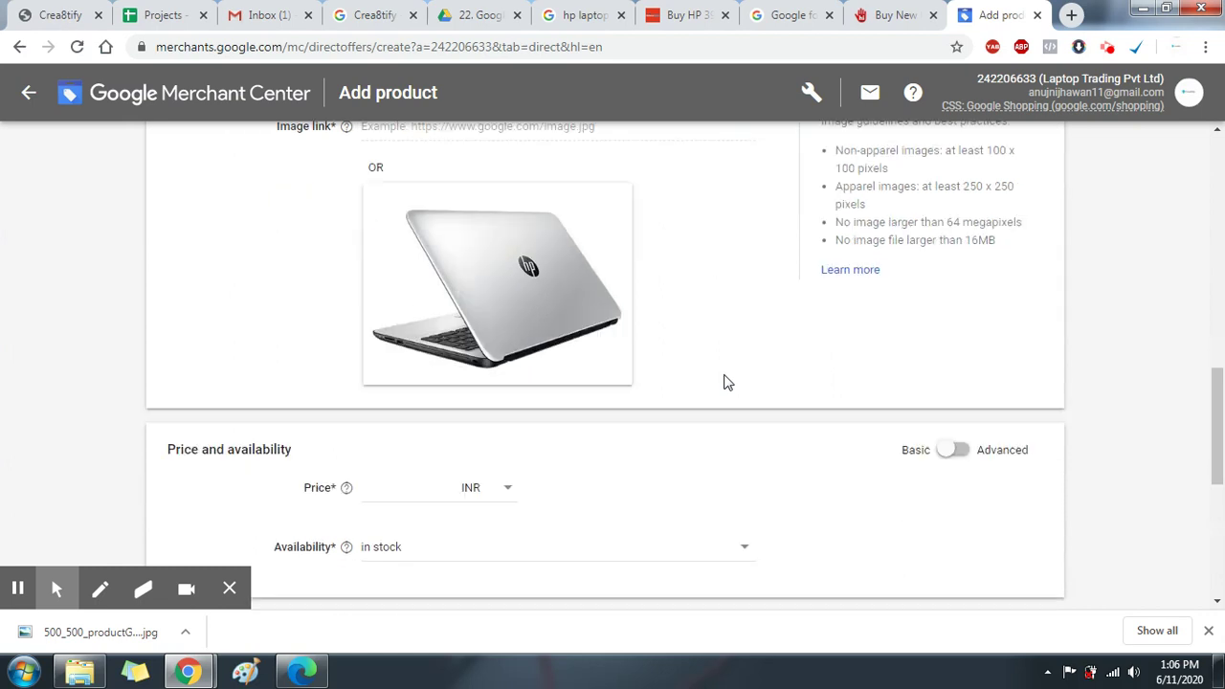
left_click(383, 394)
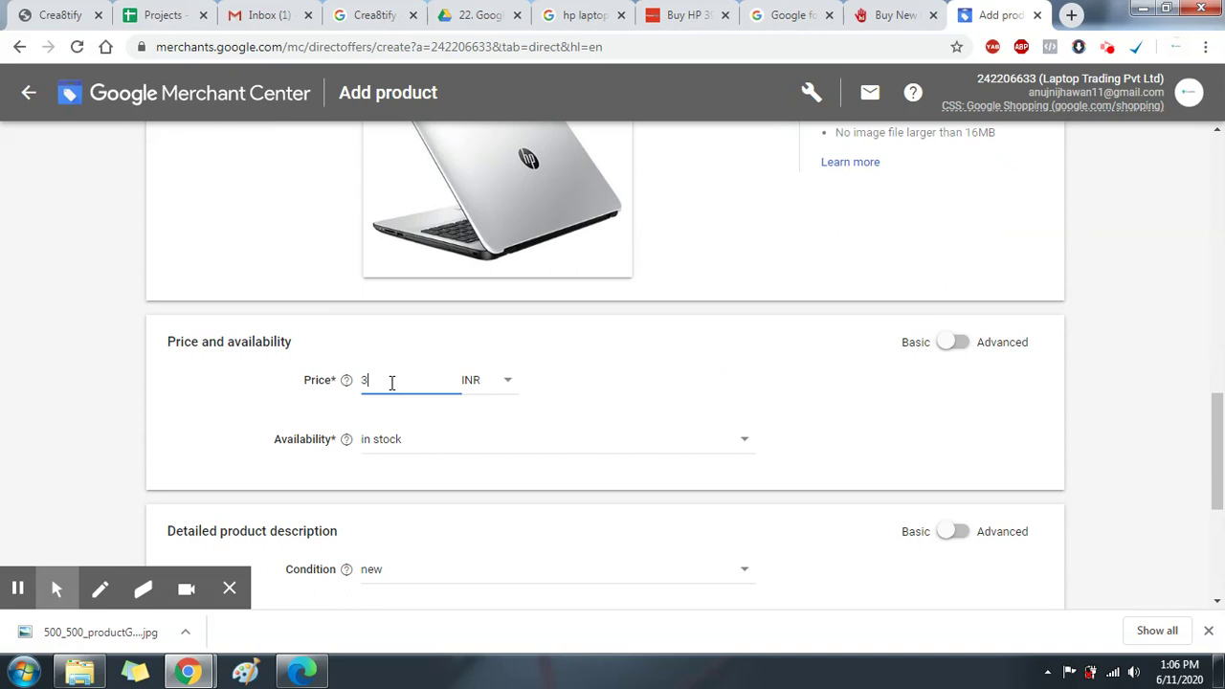
type("36,999")
left_click(516, 374)
left_click(497, 385)
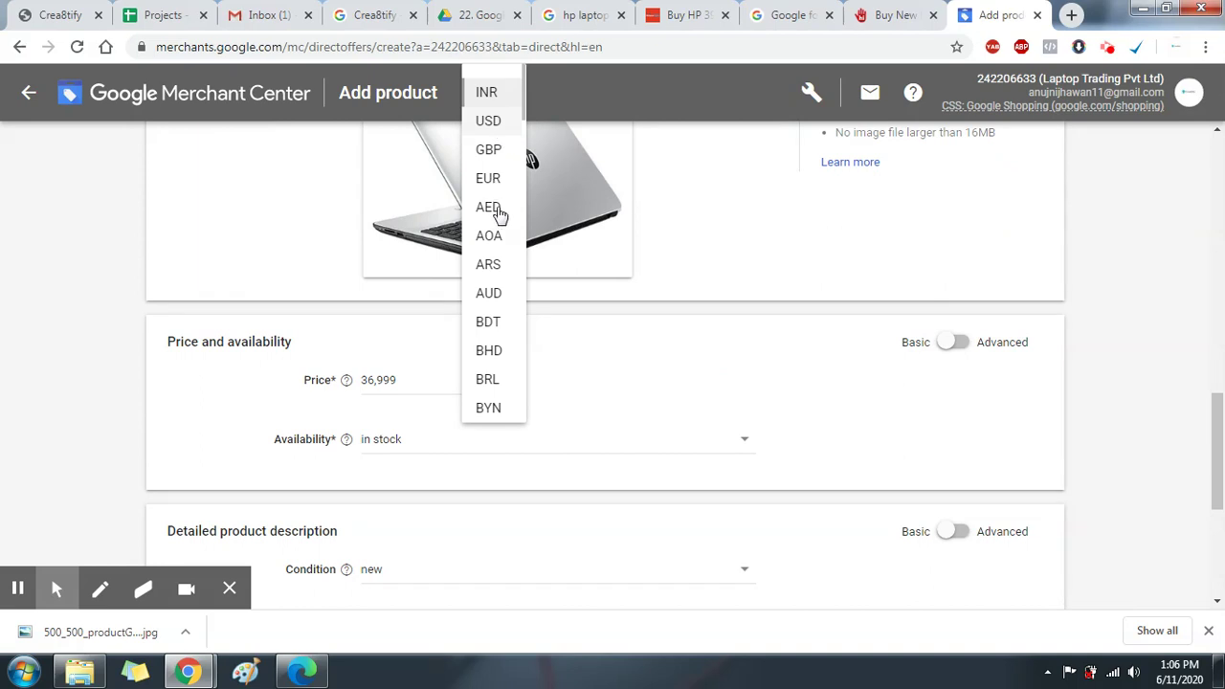
left_click(639, 381)
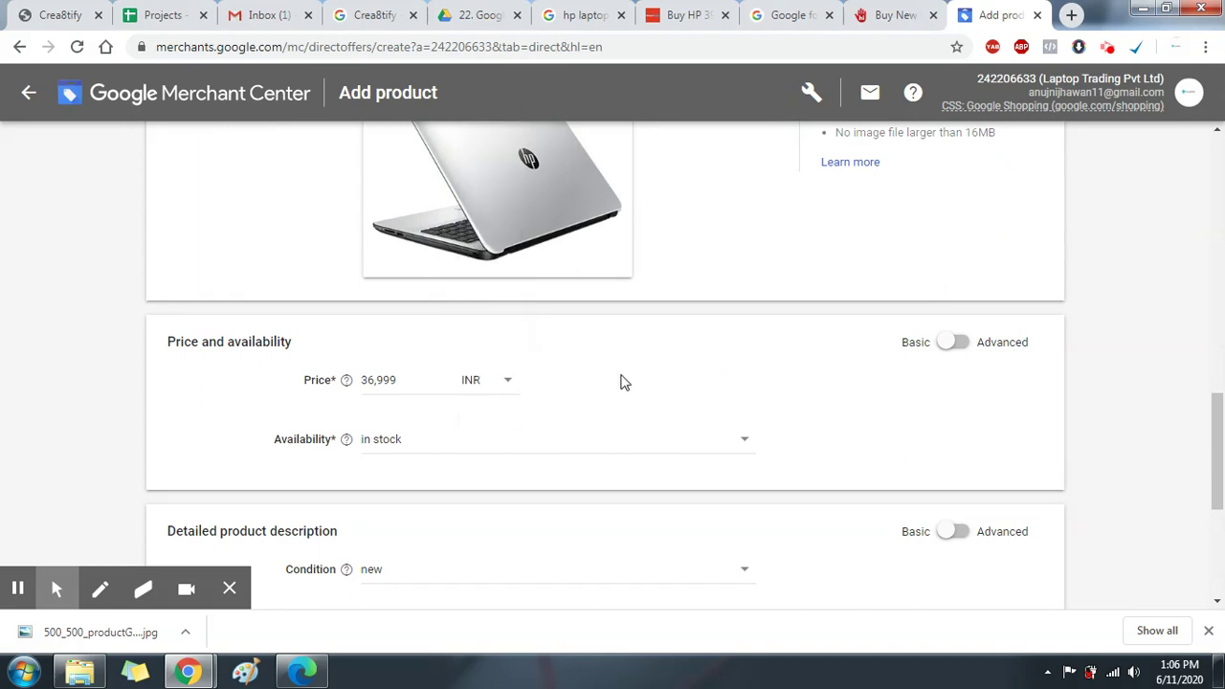
Review the product's Availability options and keep in stock selected.
scroll(569, 435, "down", 1)
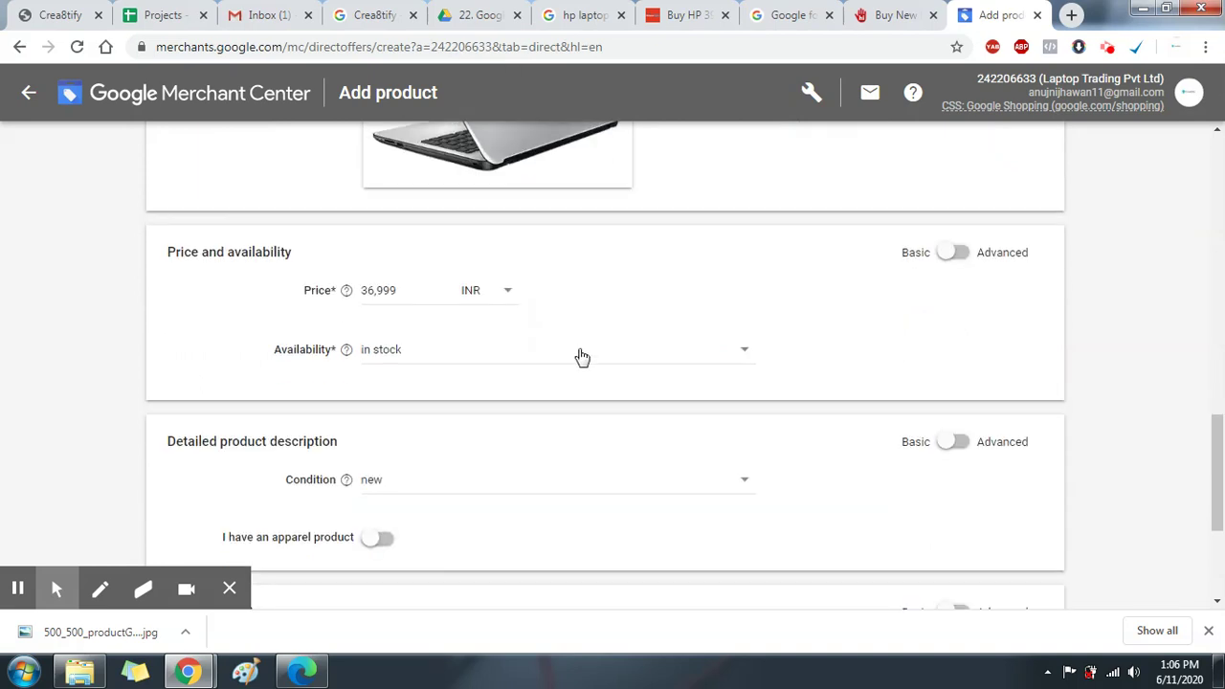
left_click(578, 356)
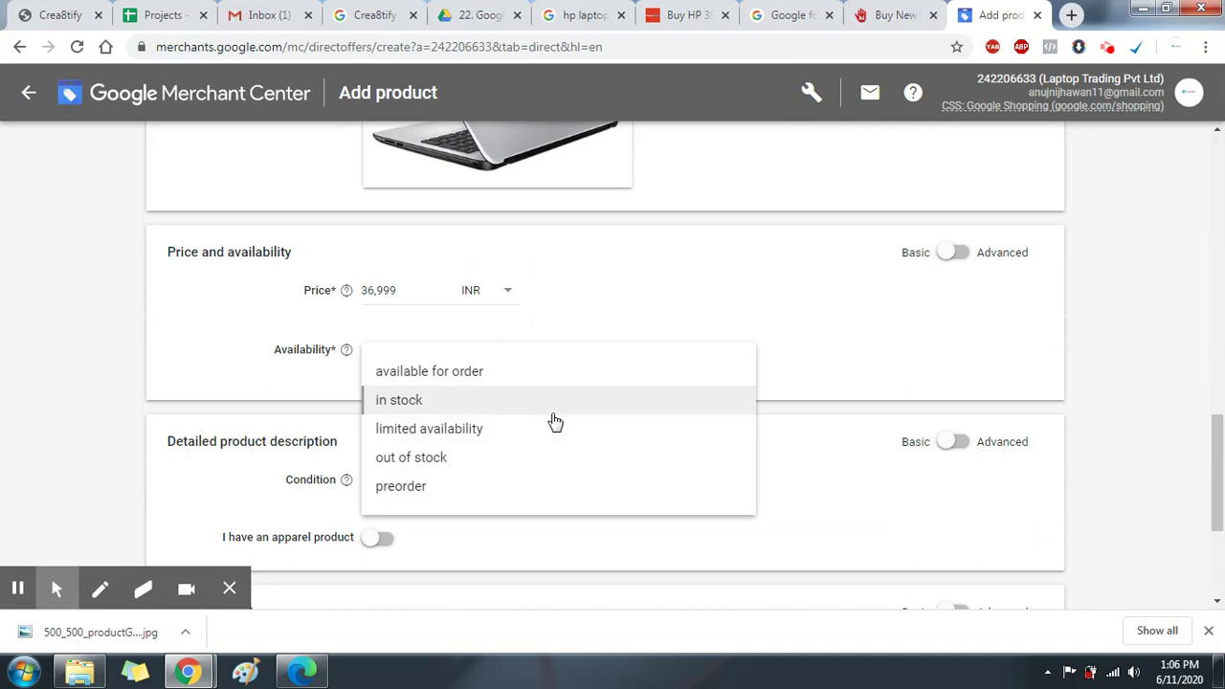
left_click(205, 361)
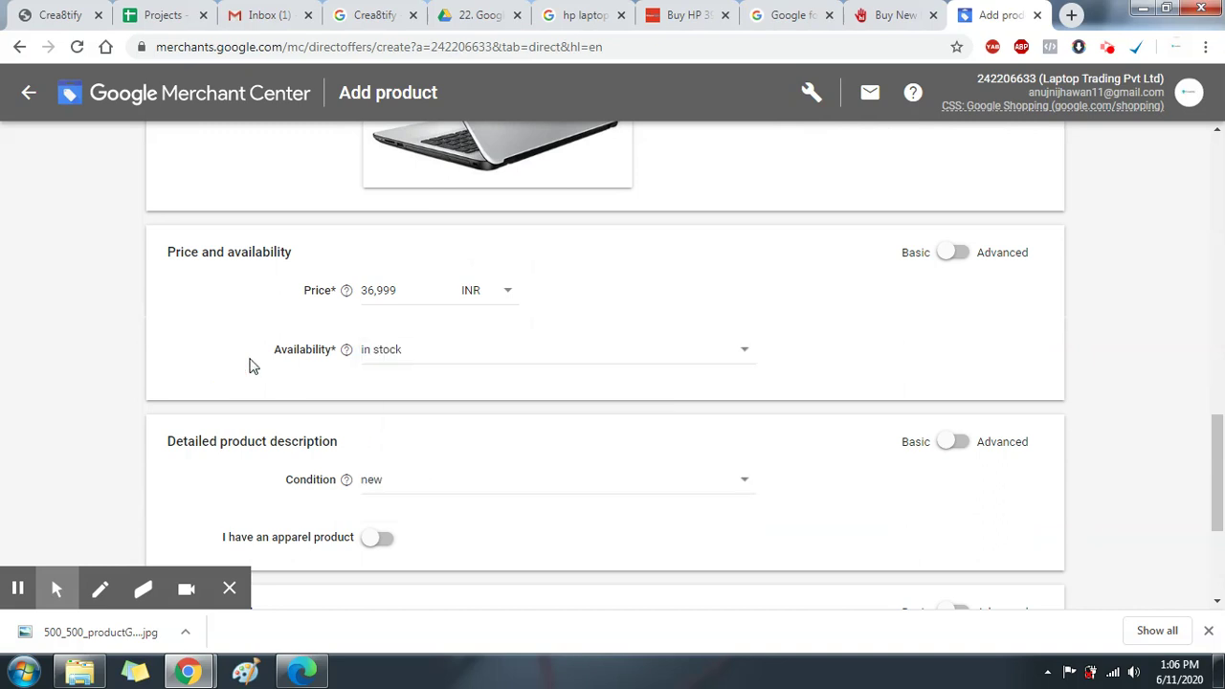
Review the product's Condition options and keep new selected.
scroll(251, 350, "down", 2)
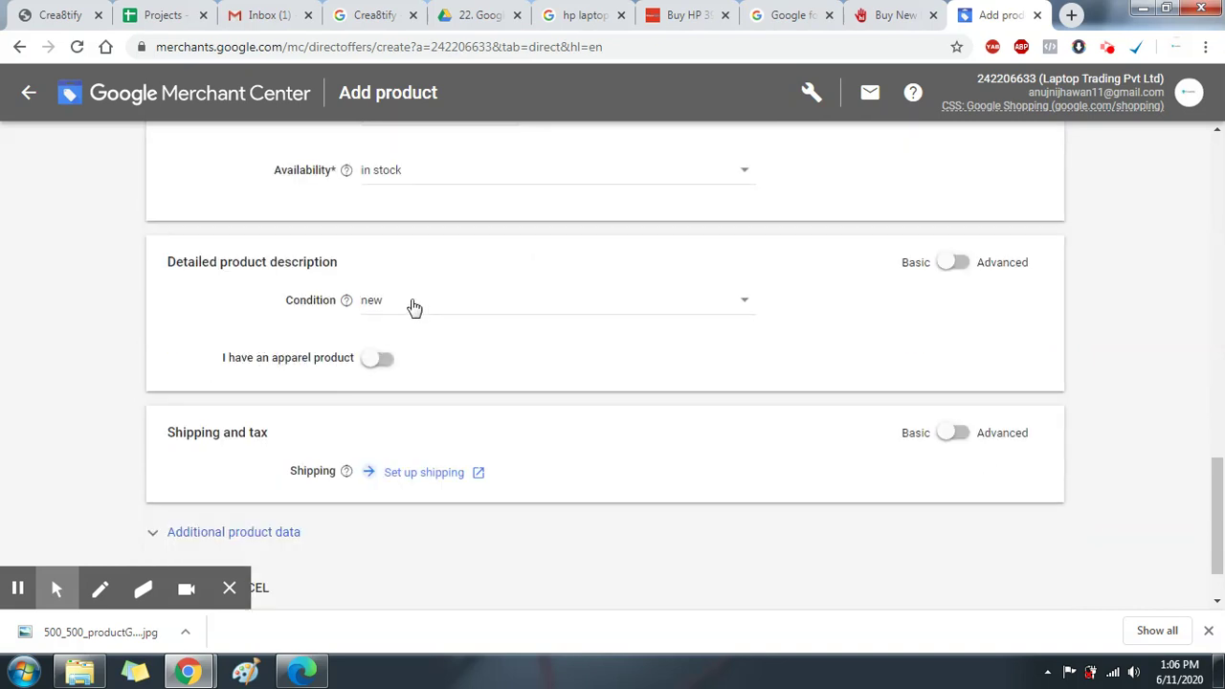
left_click(414, 304)
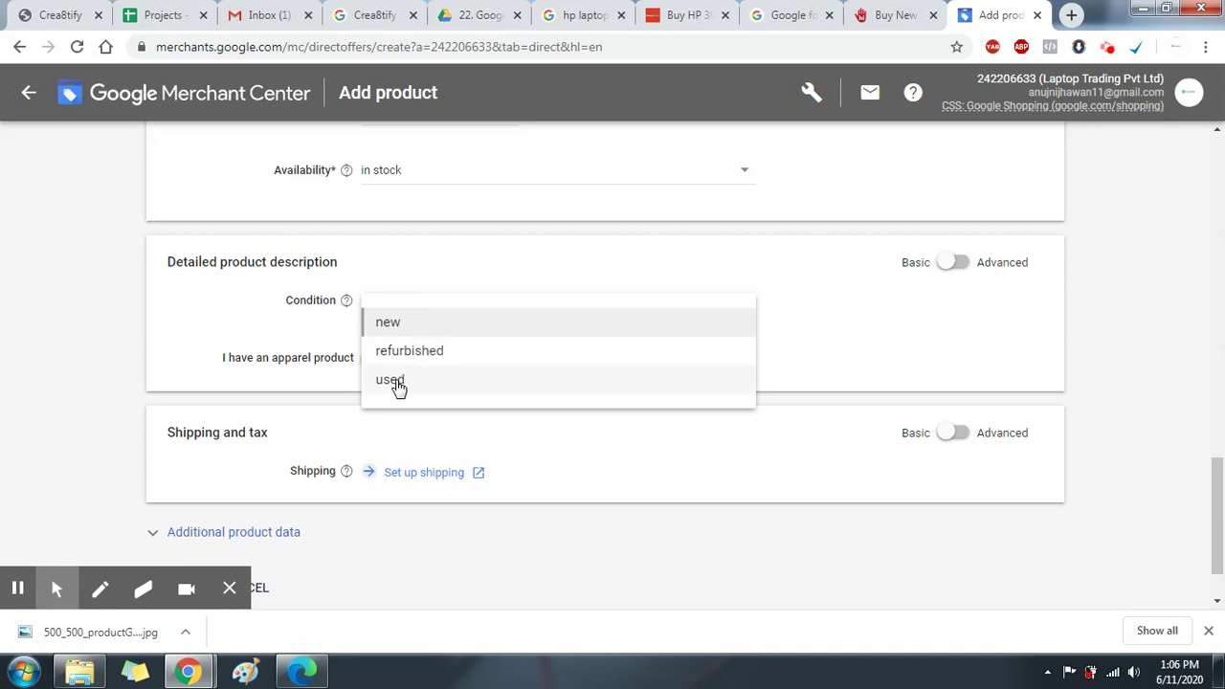
left_click(221, 320)
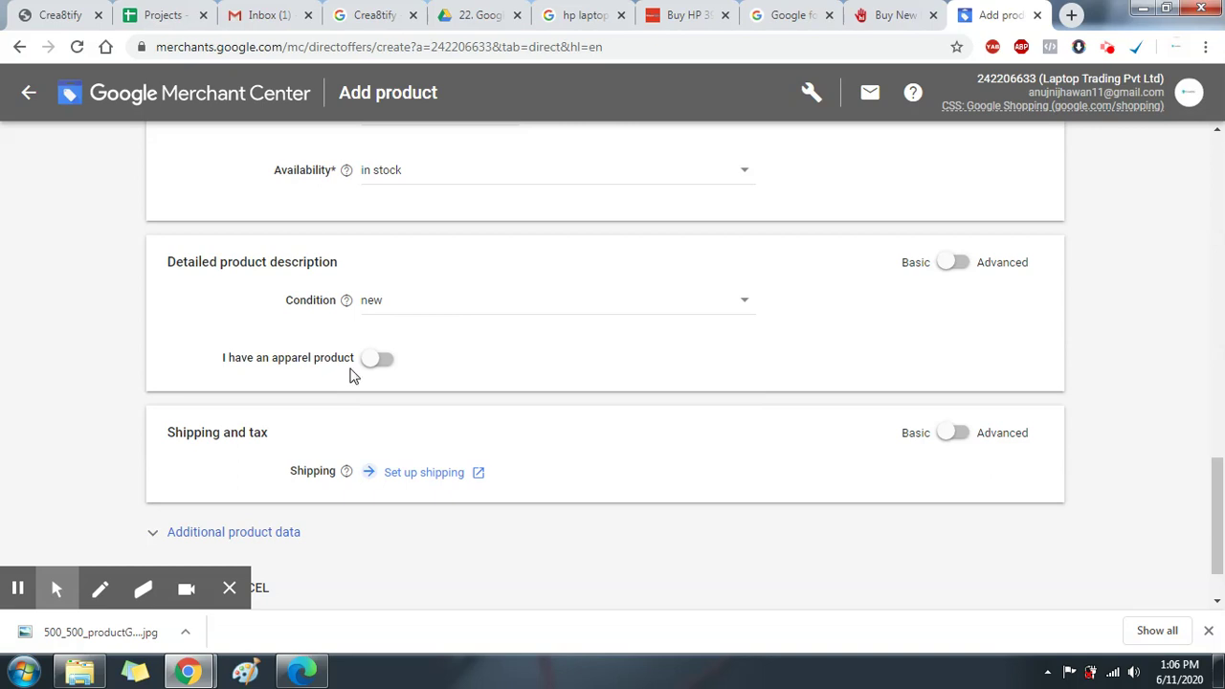
Examine the extra fields offered for an apparel product, leaving the apparel option turned off.
left_click(378, 363)
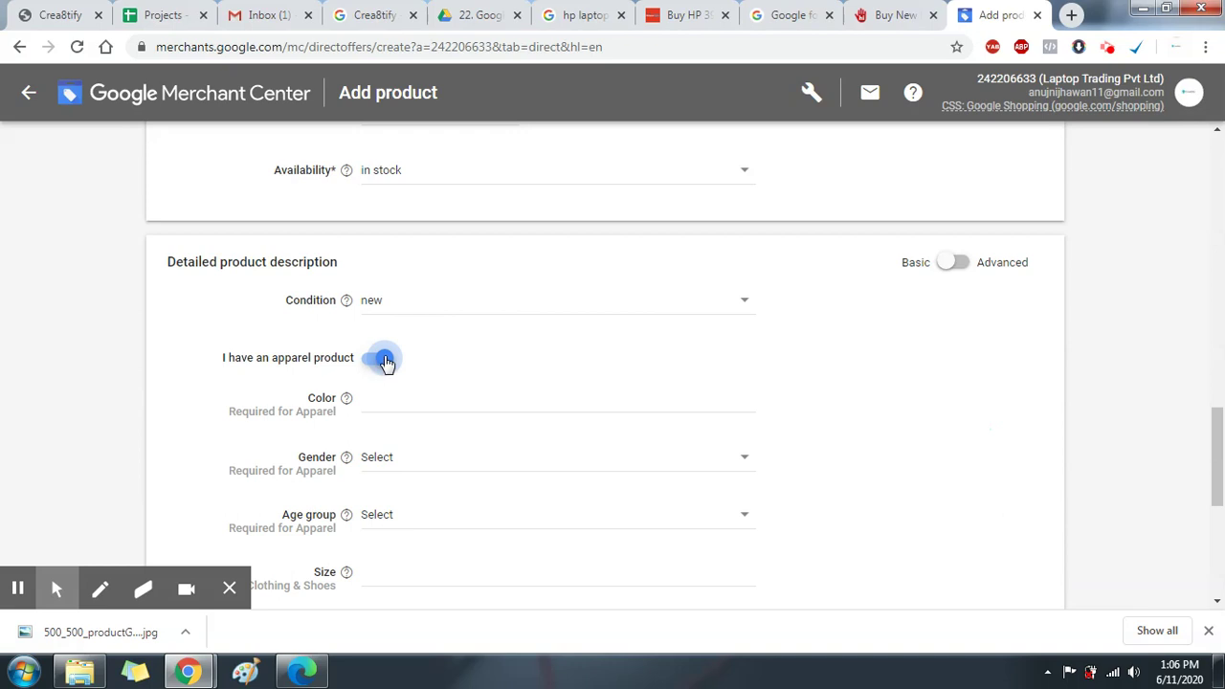
left_click(385, 362)
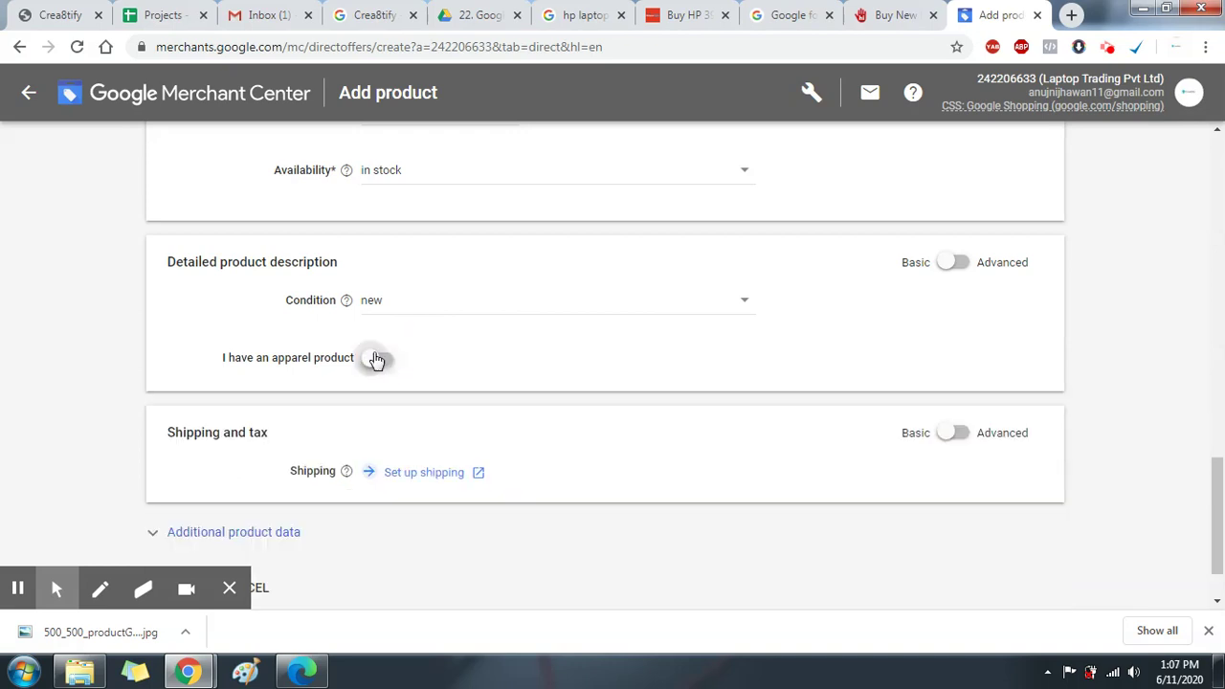
left_click(378, 361)
scroll(383, 374, "down", 3)
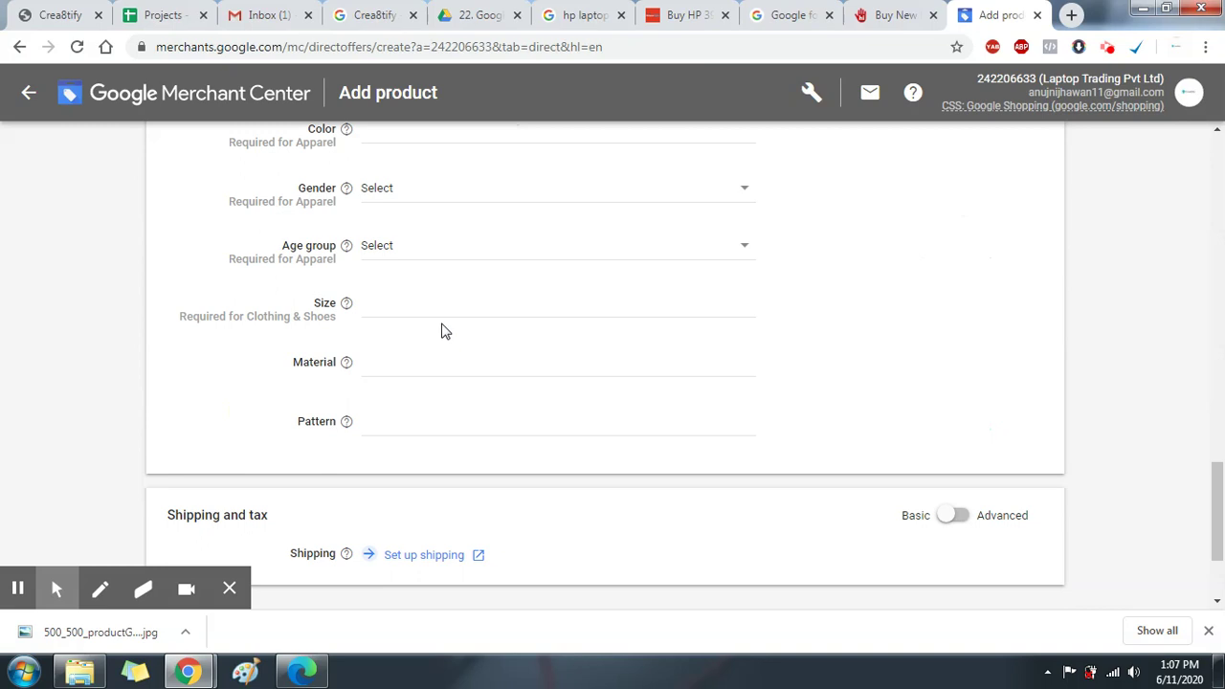
scroll(436, 273, "up", 1)
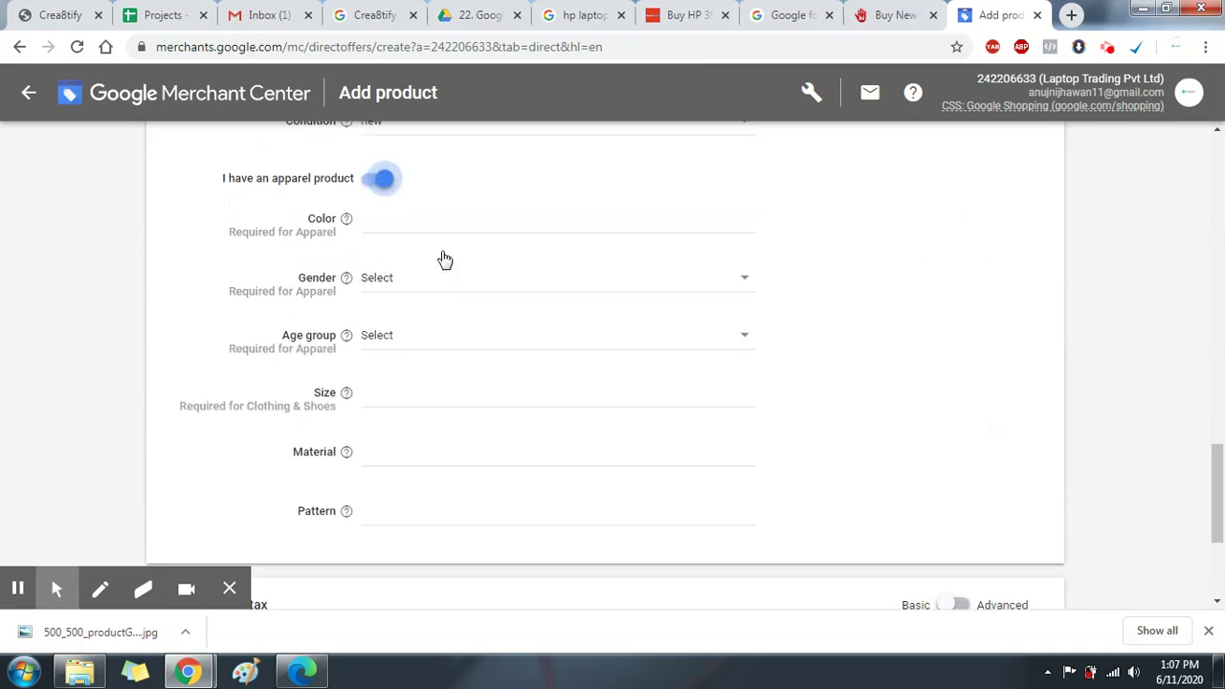
left_click(445, 273)
scroll(293, 312, "up", 1)
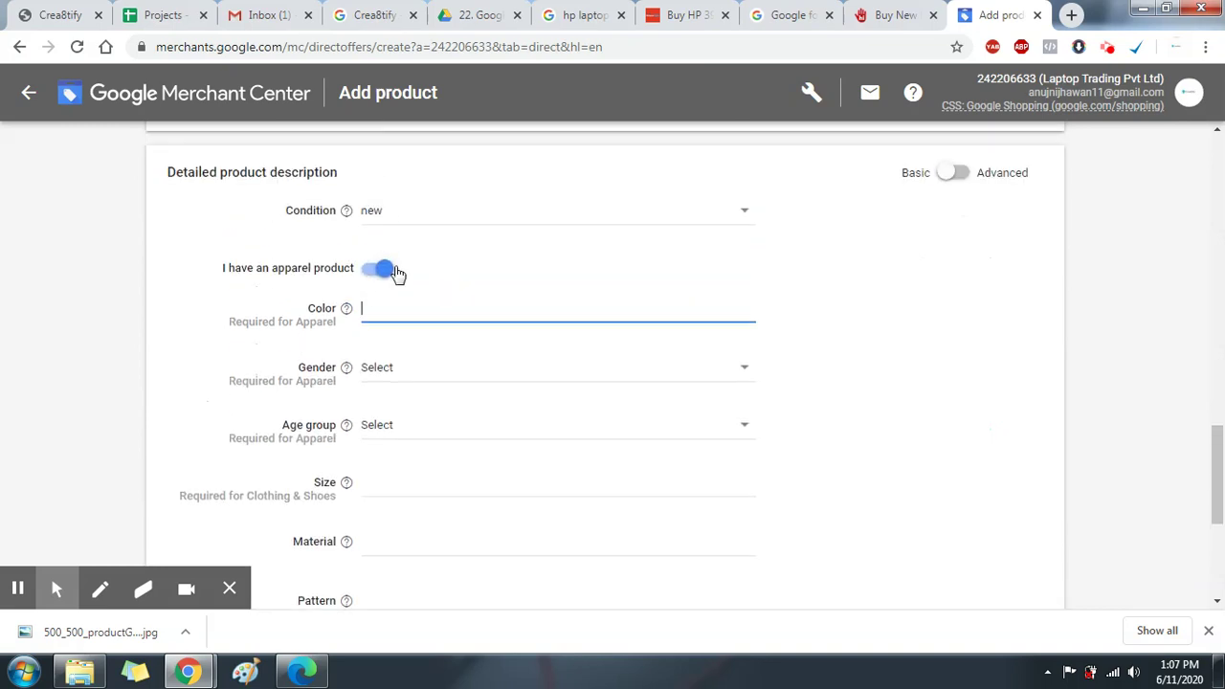
left_click(396, 273)
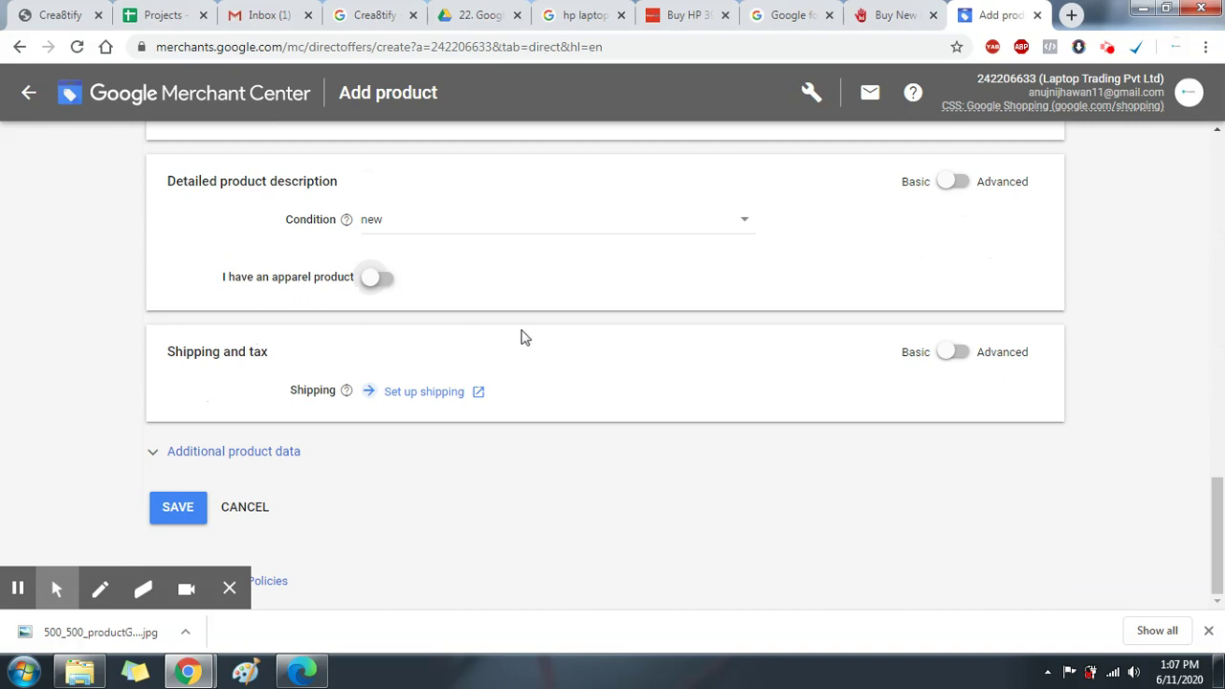
Start a new shipping service from the product's shipping setup and set its service area to India.
left_click(410, 401)
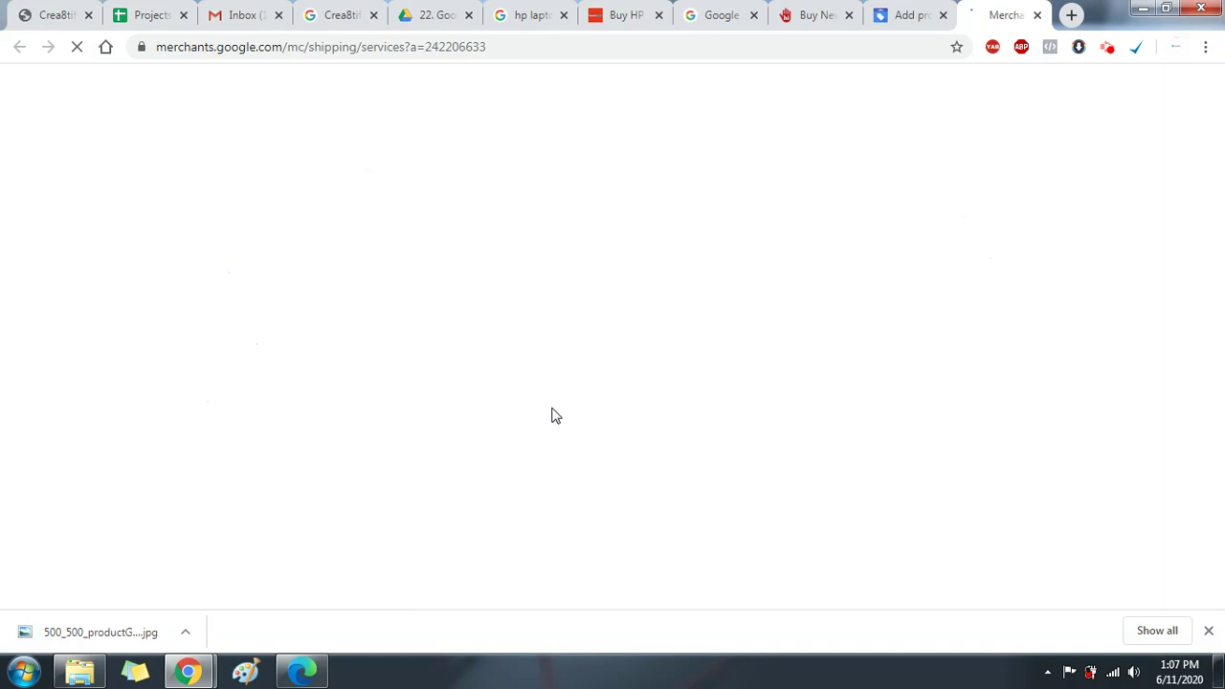
left_click(901, 11)
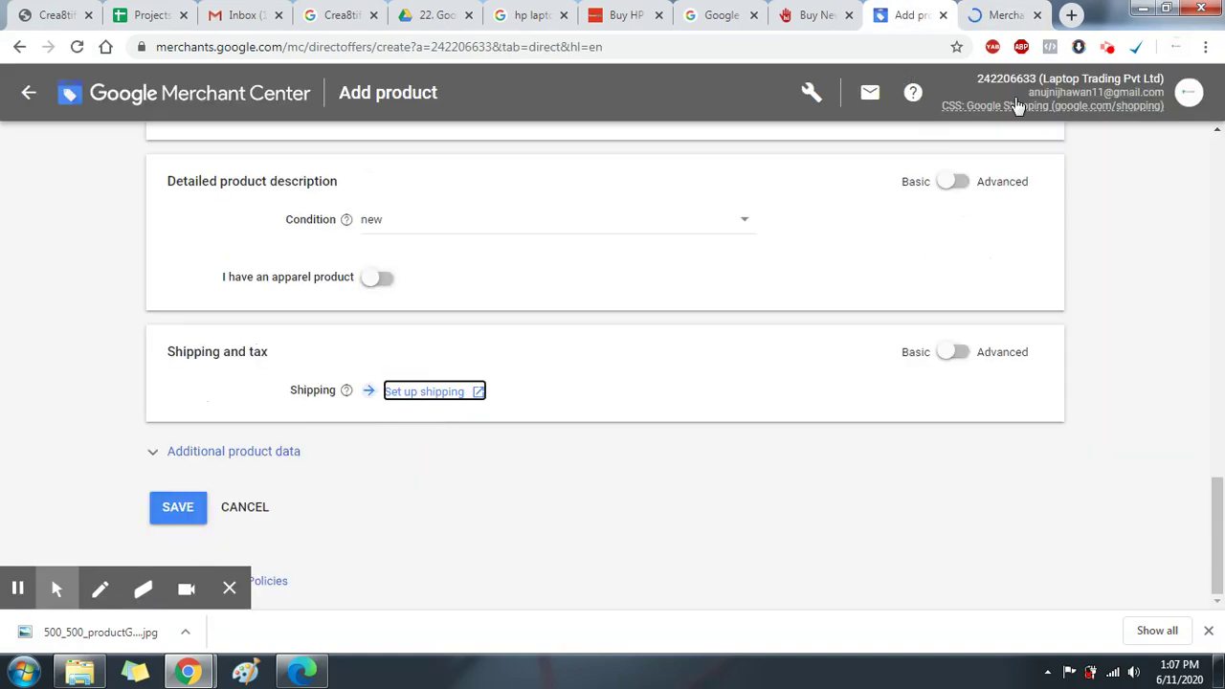
left_click(995, 14)
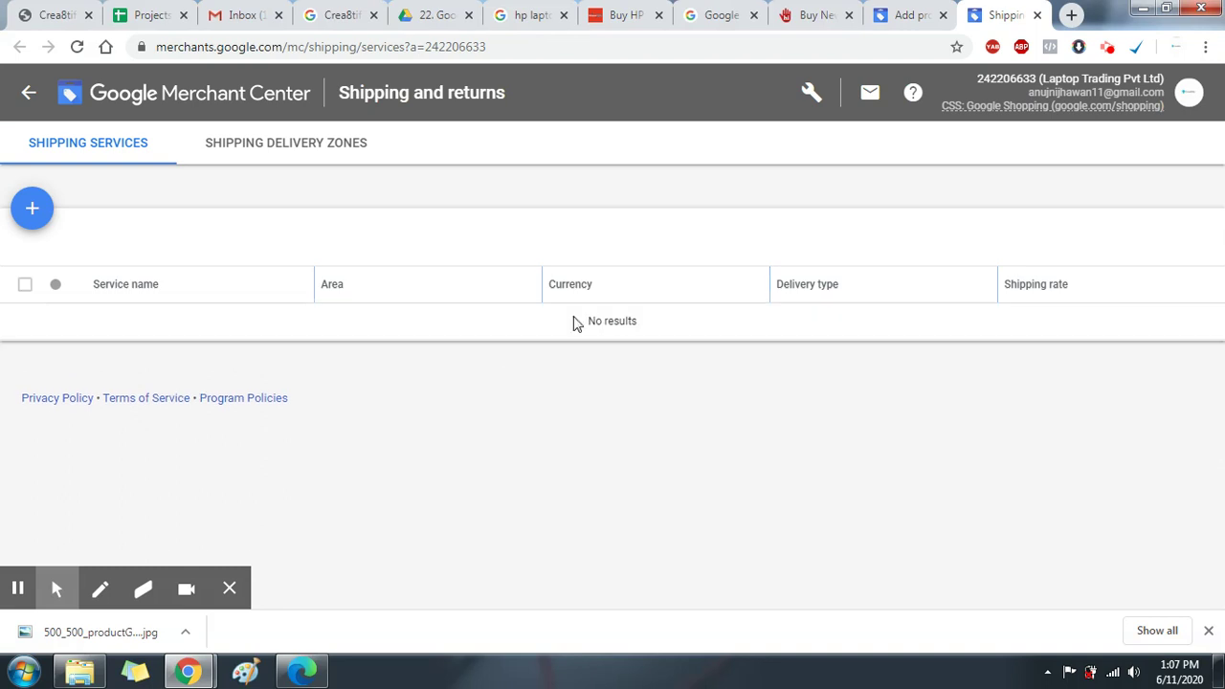
left_click(32, 210)
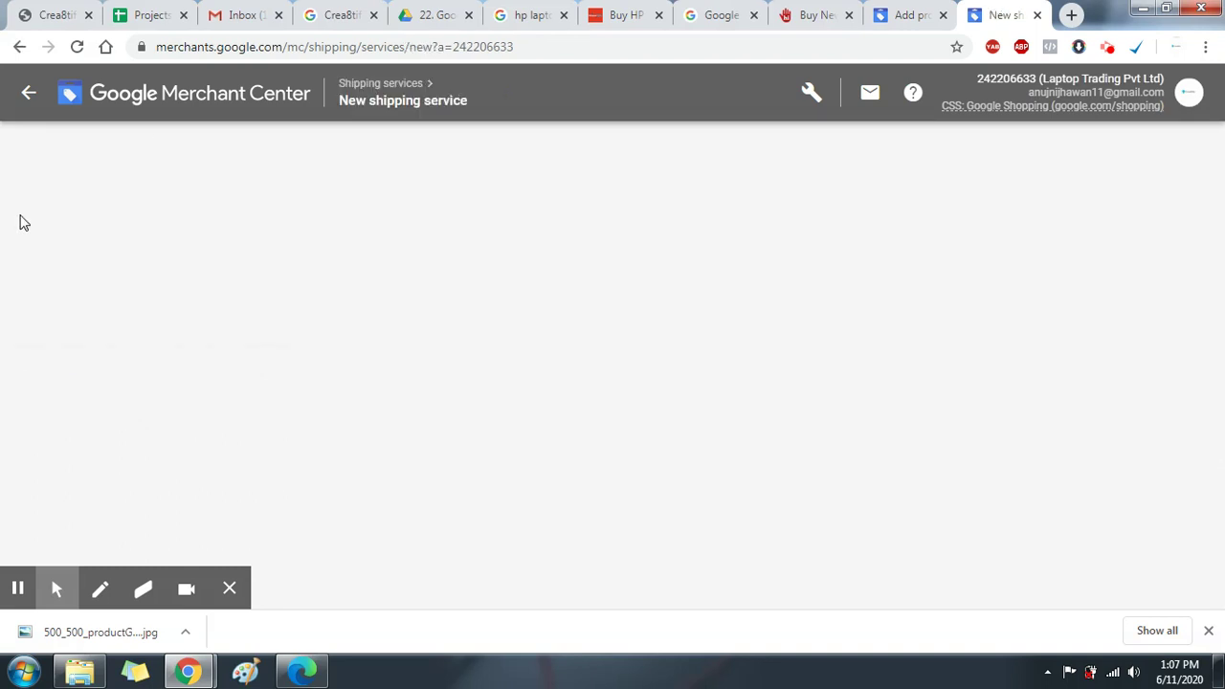
left_click(448, 189)
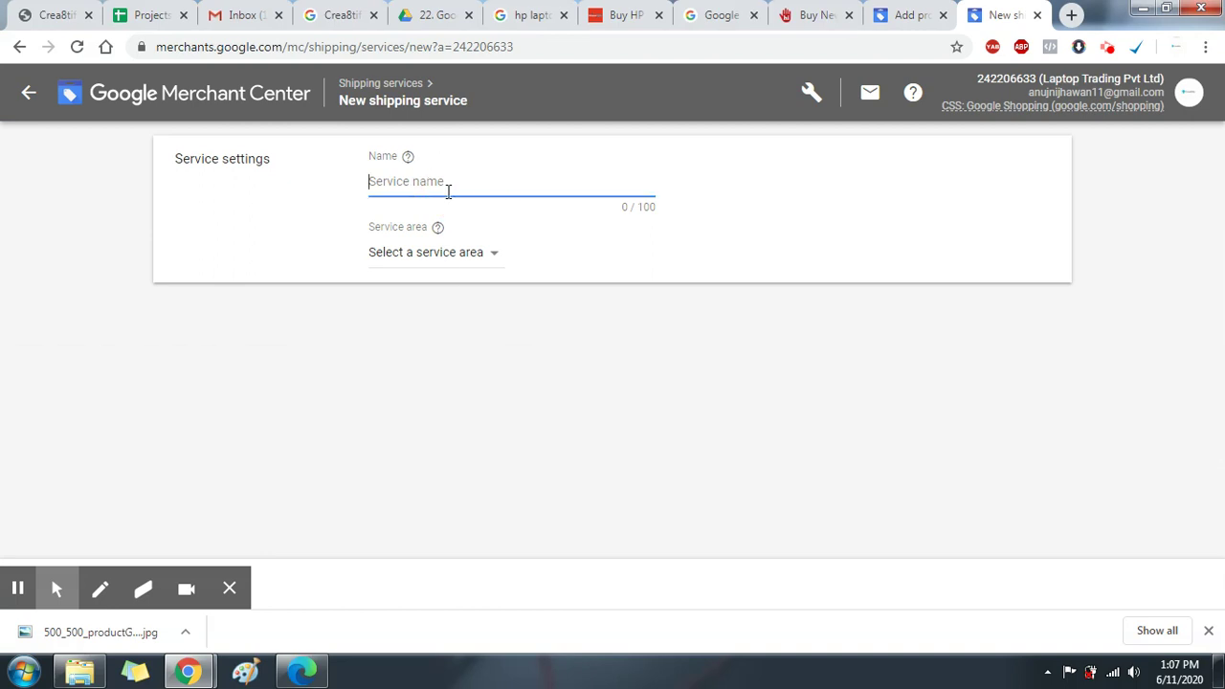
double_click(451, 251)
left_click(462, 251)
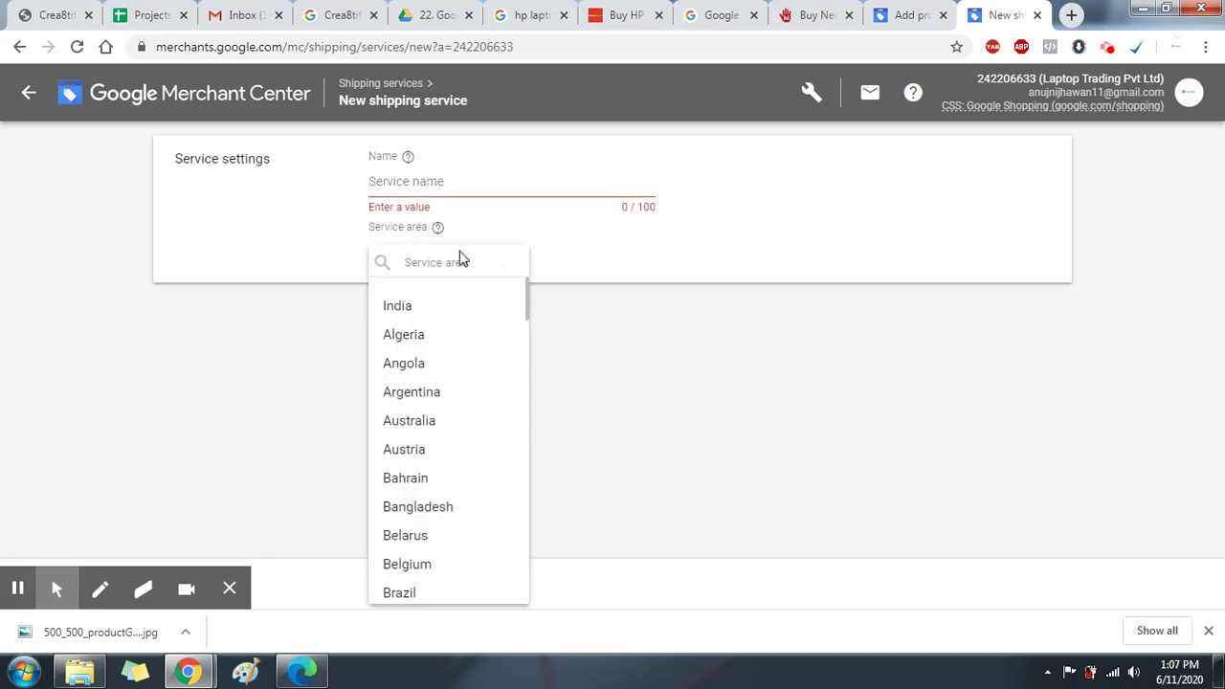
left_click(446, 305)
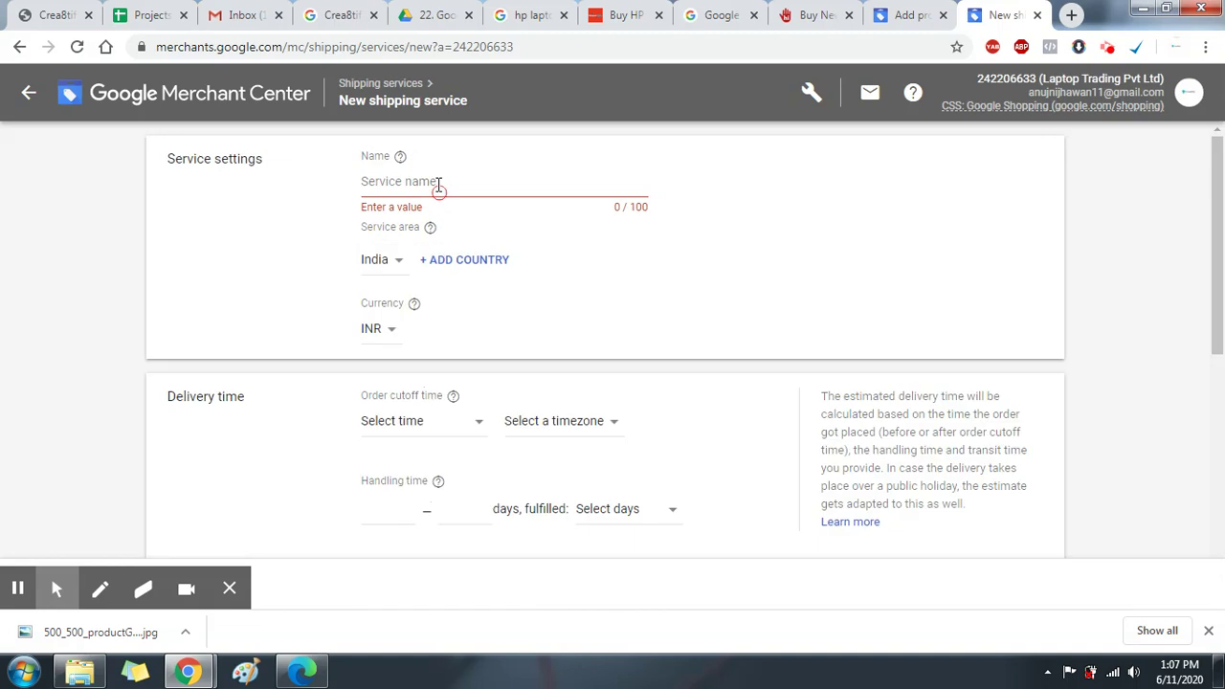
left_click(438, 184)
Set the shipping service's handling time to 3–5 days, fulfilled Mon – Fri.
scroll(435, 441, "down", 1)
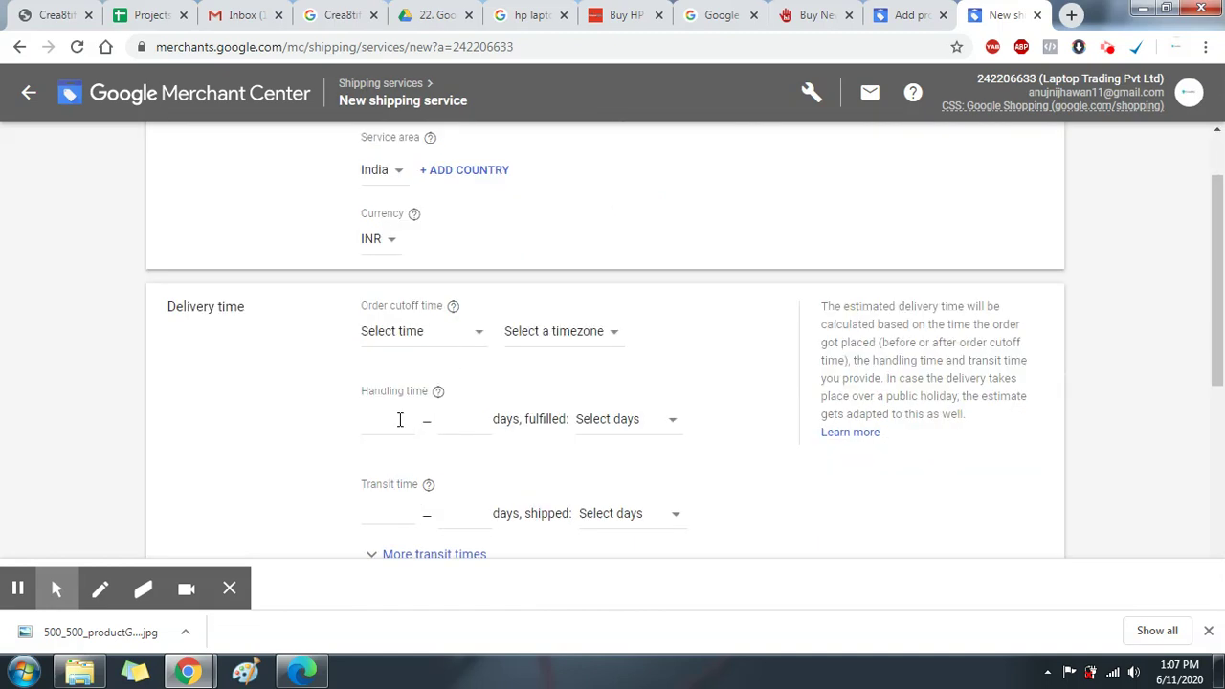
left_click(398, 418)
scroll(415, 440, "down", 1)
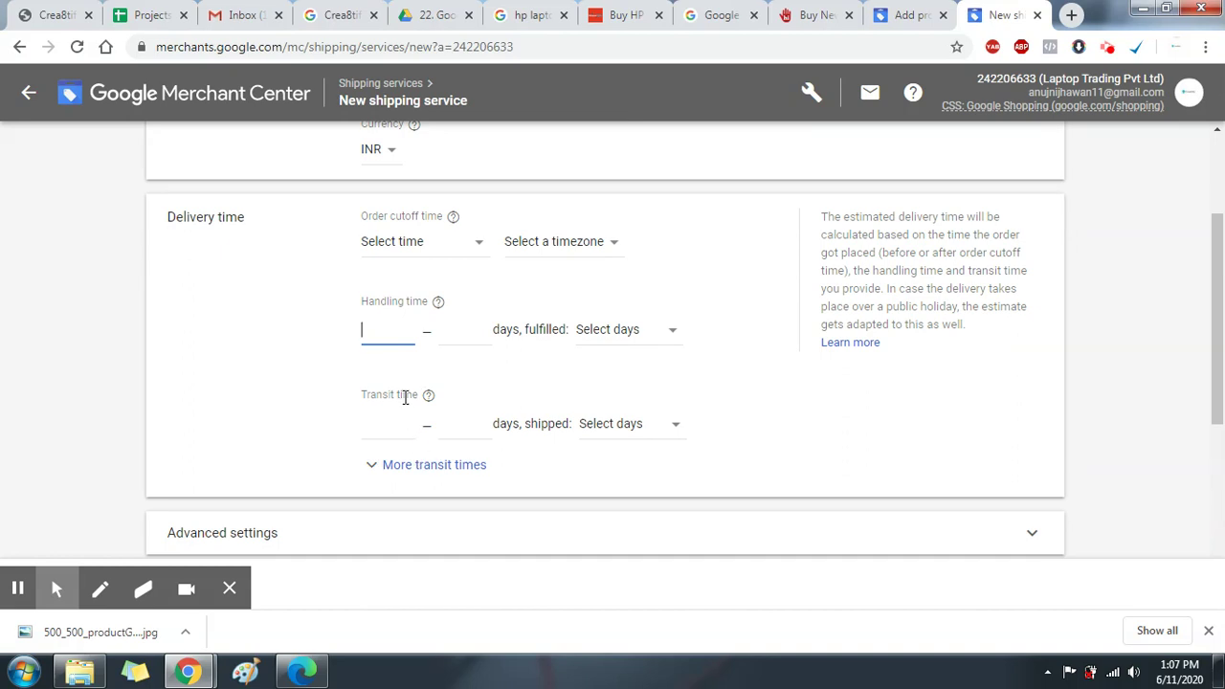
key("Tab")
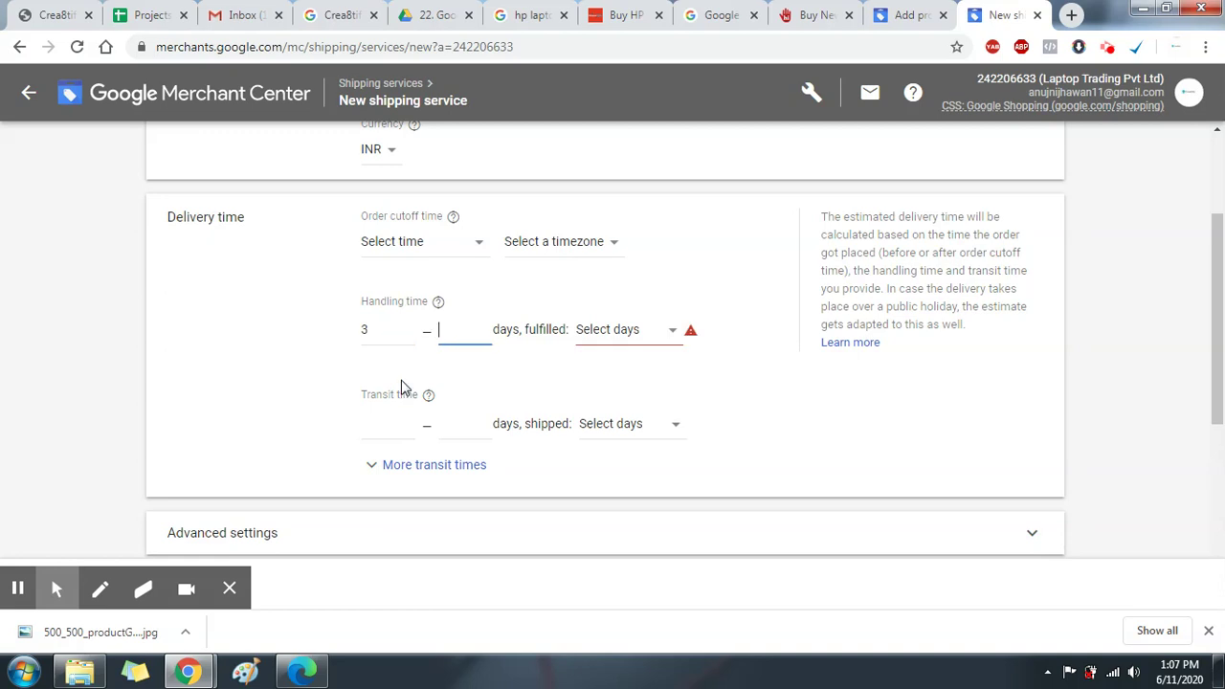
left_click(625, 332)
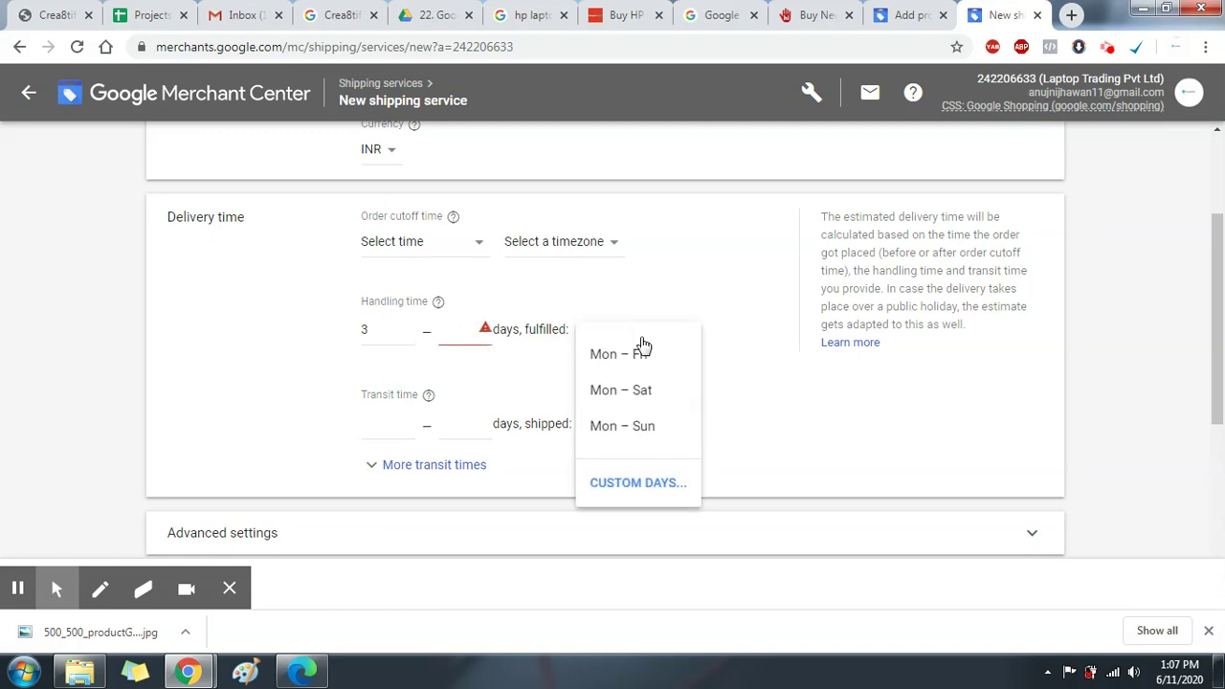
left_click(660, 360)
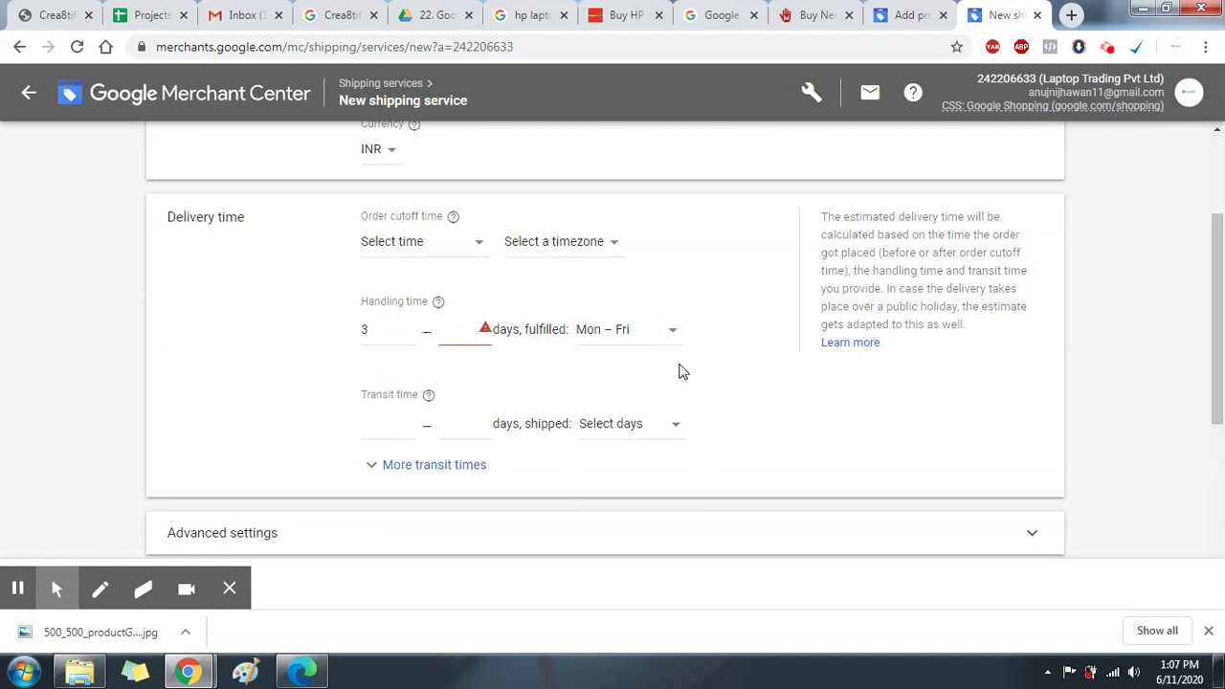
left_click(475, 332)
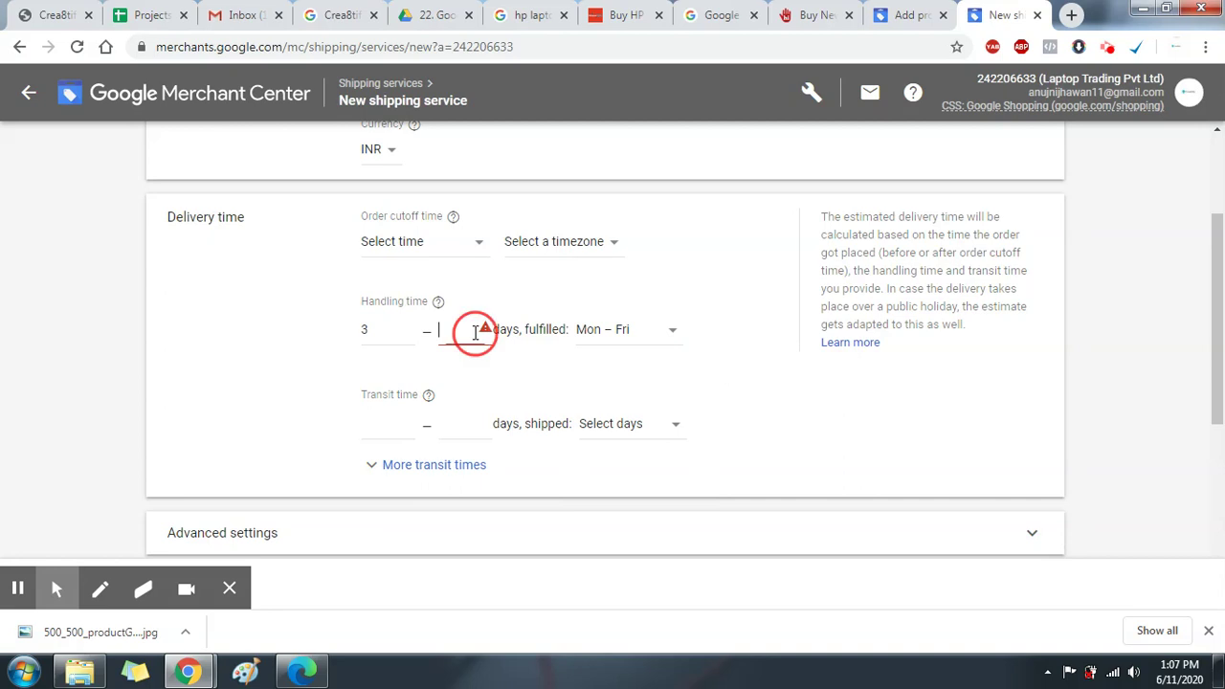
type("5")
left_click(290, 363)
Try to add a shipping rate to the new shipping service.
scroll(407, 389, "down", 4)
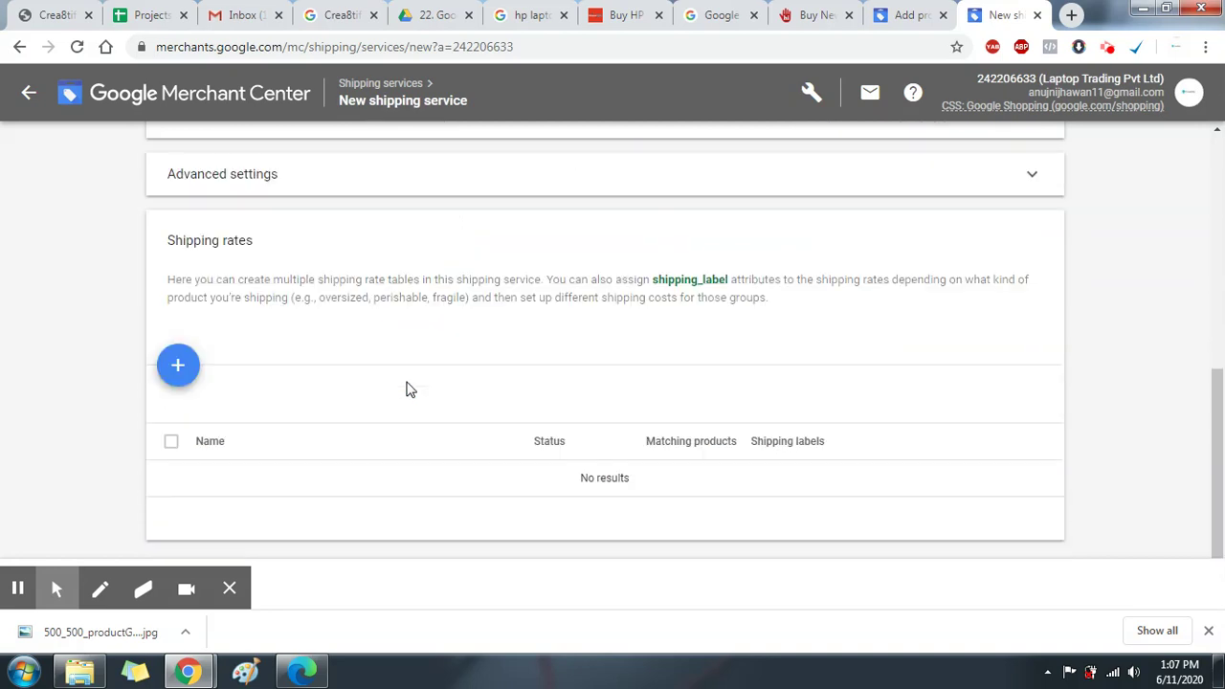
scroll(411, 389, "down", 1)
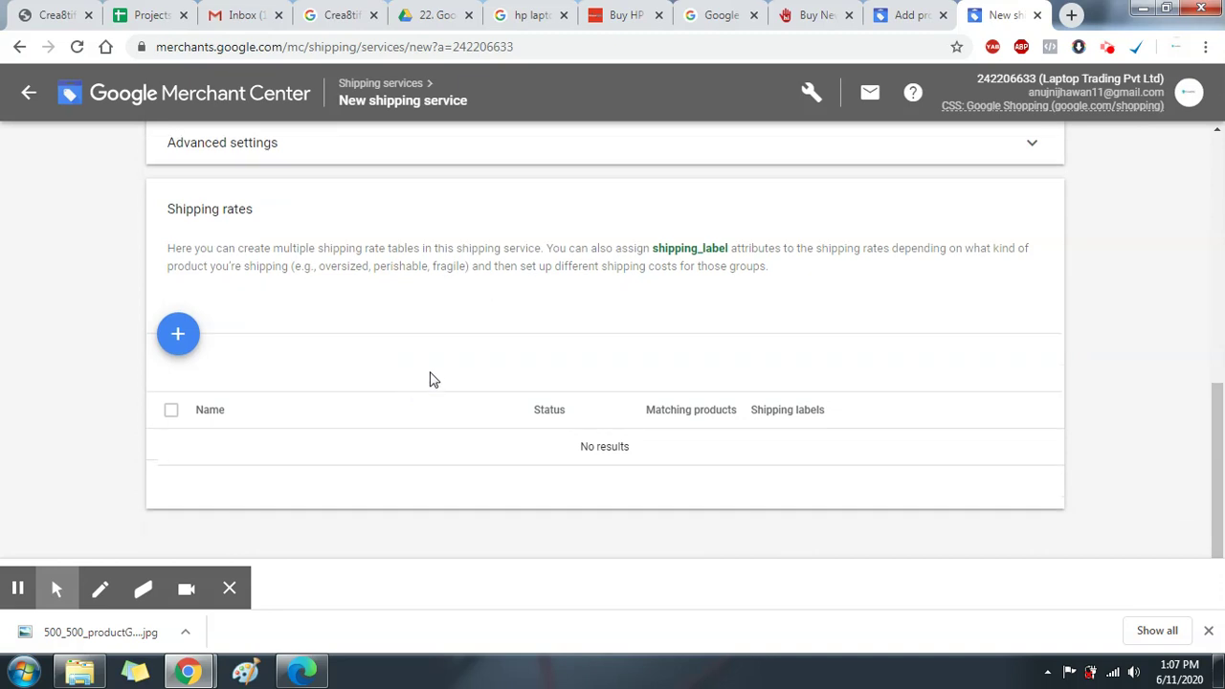
left_click(178, 334)
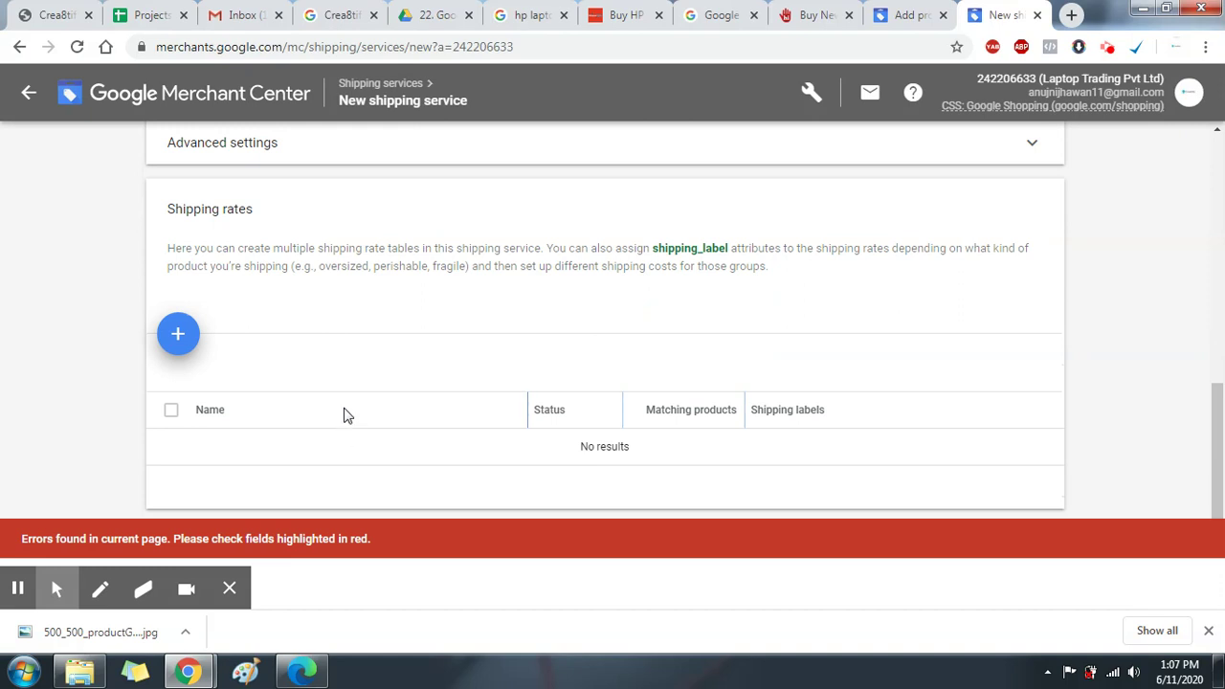
Name the shipping service "All over India".
scroll(383, 331, "up", 5)
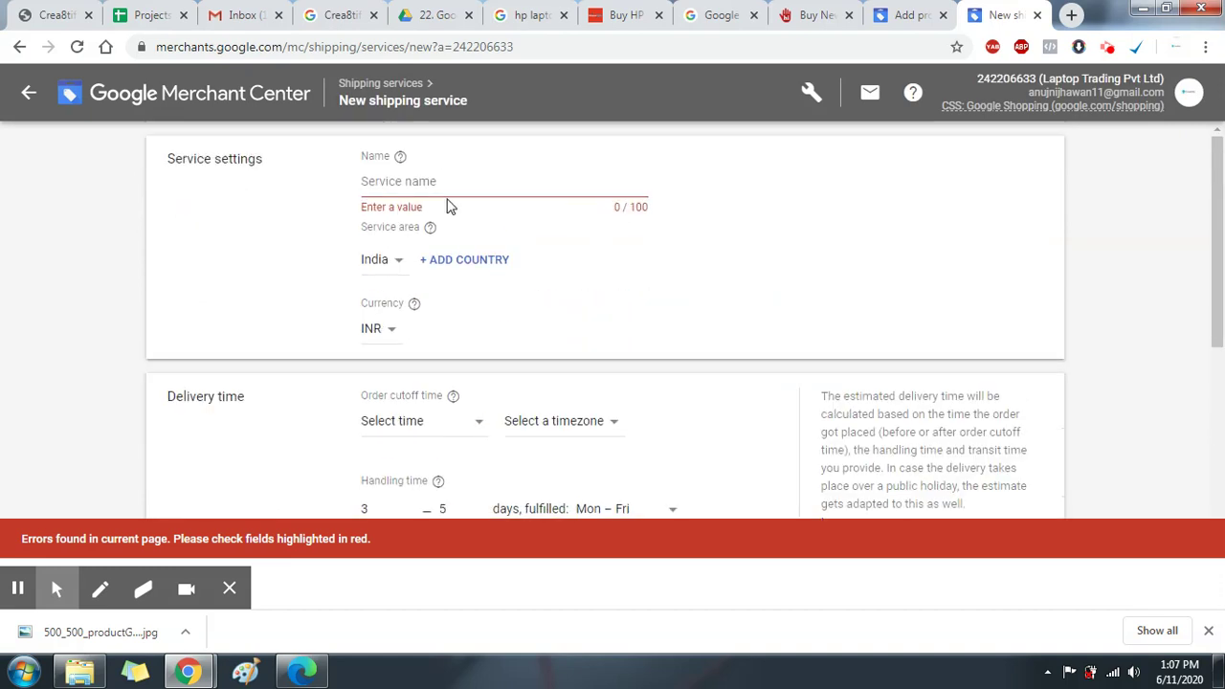
left_click(439, 180)
type("All over India")
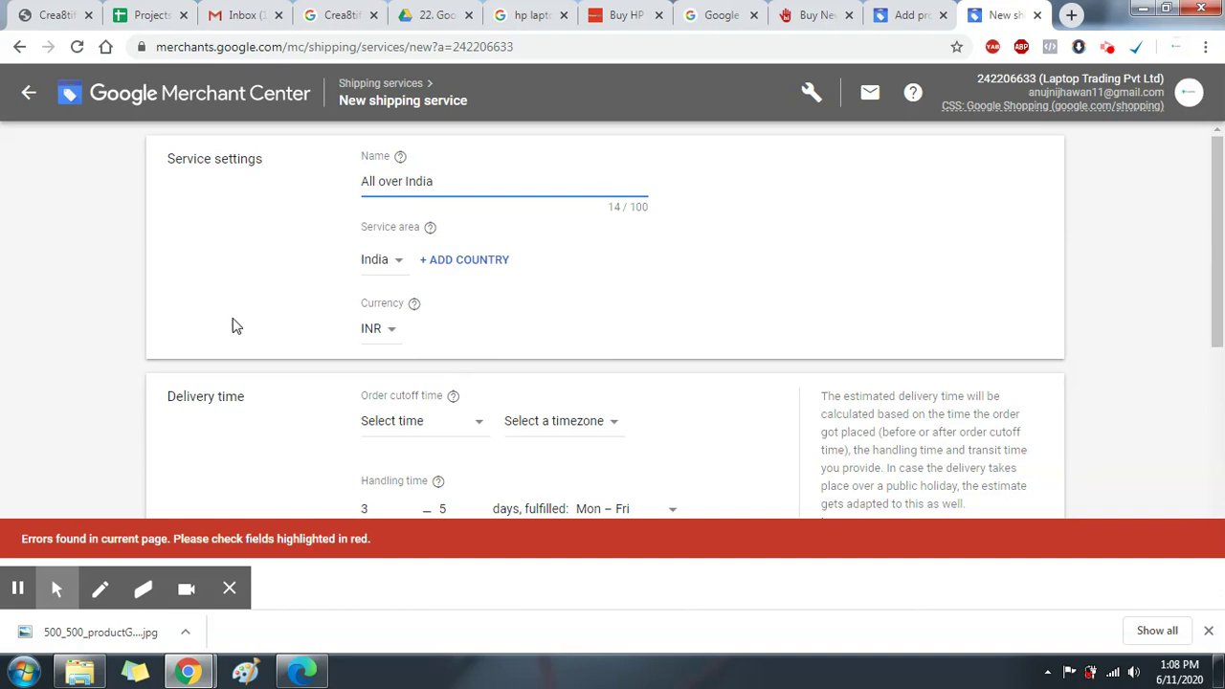
left_click(241, 327)
Set the shipping service's transit time to 1–2 days, shipped Mon – Fri.
scroll(249, 331, "down", 3)
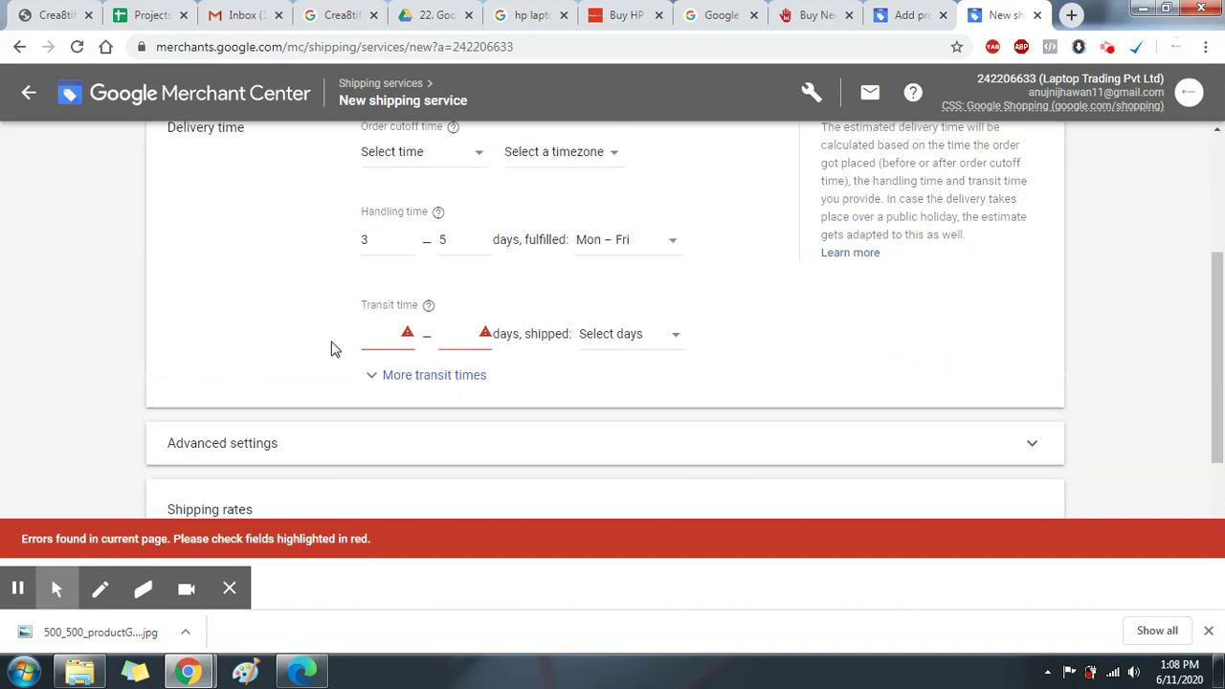
left_click(372, 334)
scroll(390, 374, "up", 1)
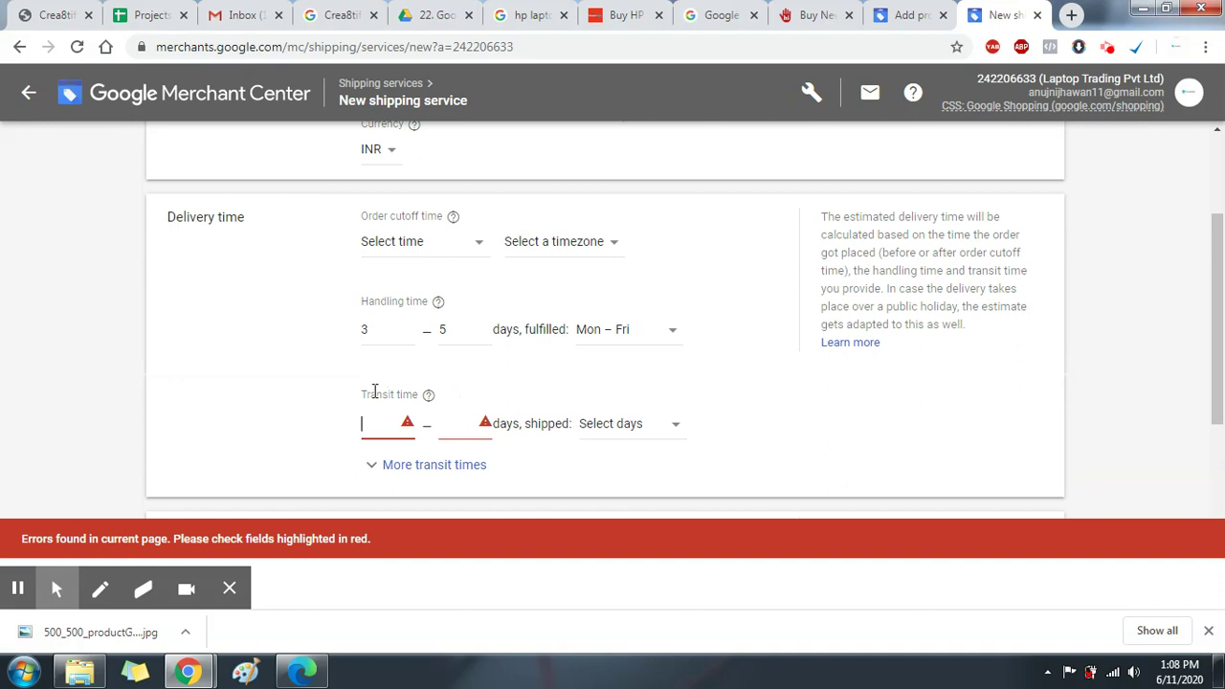
key("Tab")
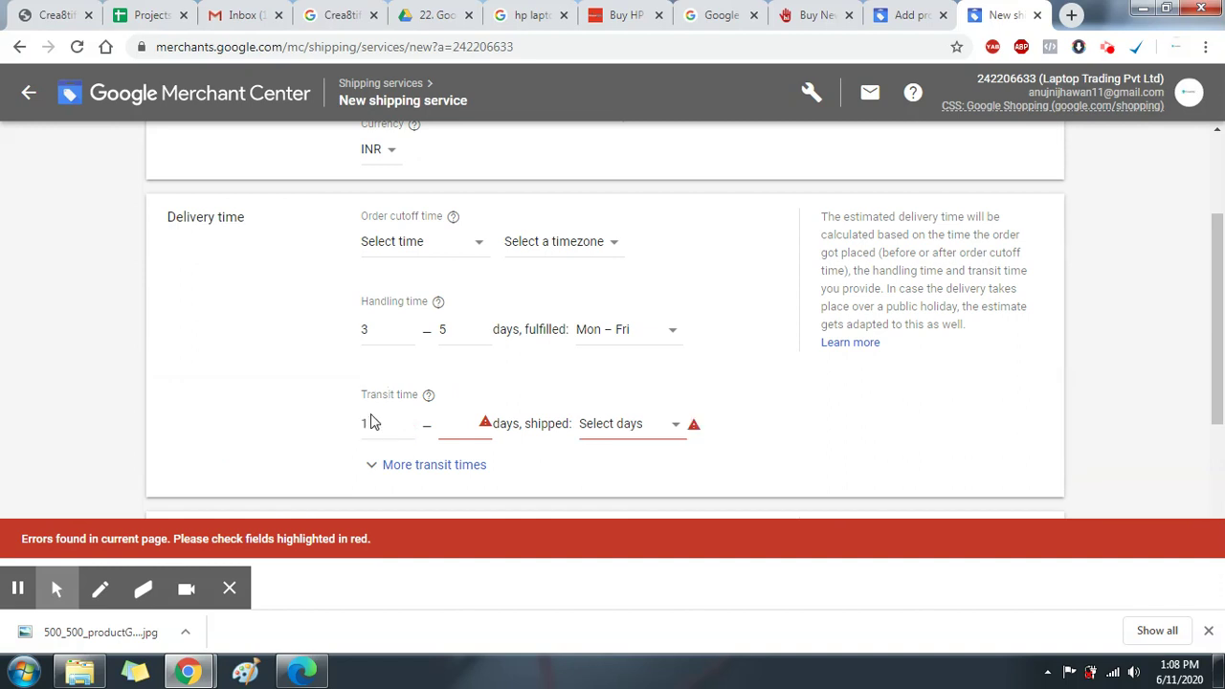
left_click(475, 421)
left_click(661, 431)
left_click(645, 448)
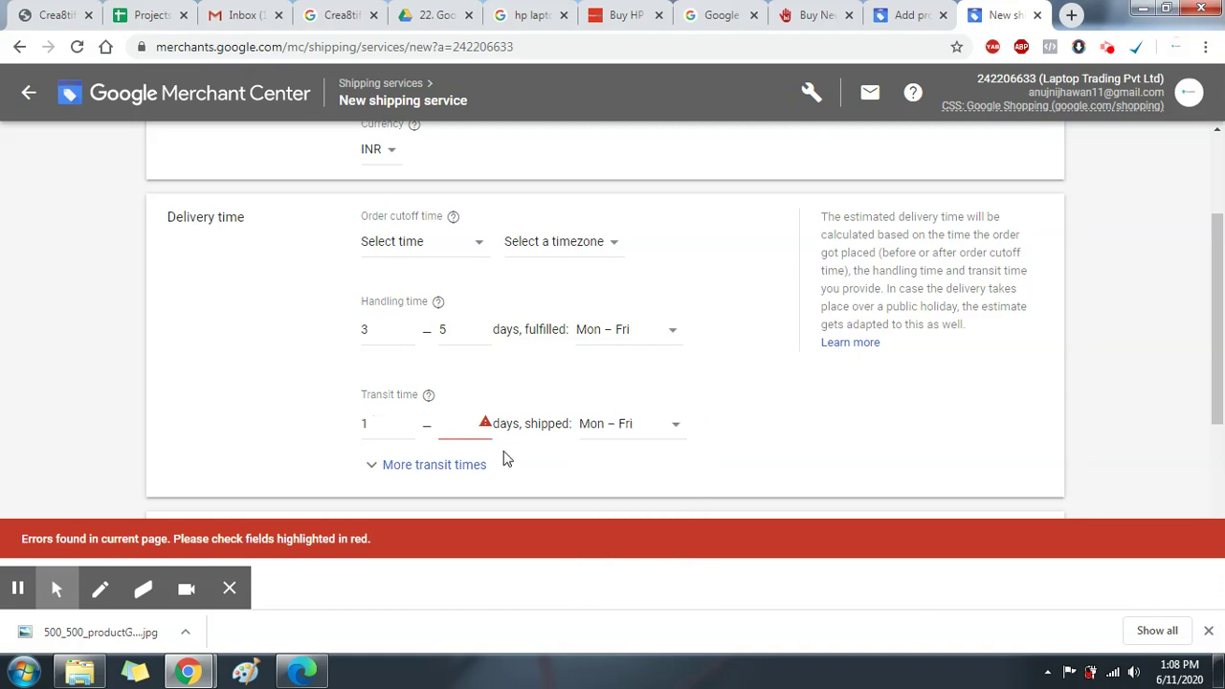
left_click(446, 421)
type("2")
left_click(885, 396)
Add a shipping rate to the service with a single fixed rate of ₹100 for all orders.
scroll(870, 387, "down", 3)
scroll(799, 392, "down", 1)
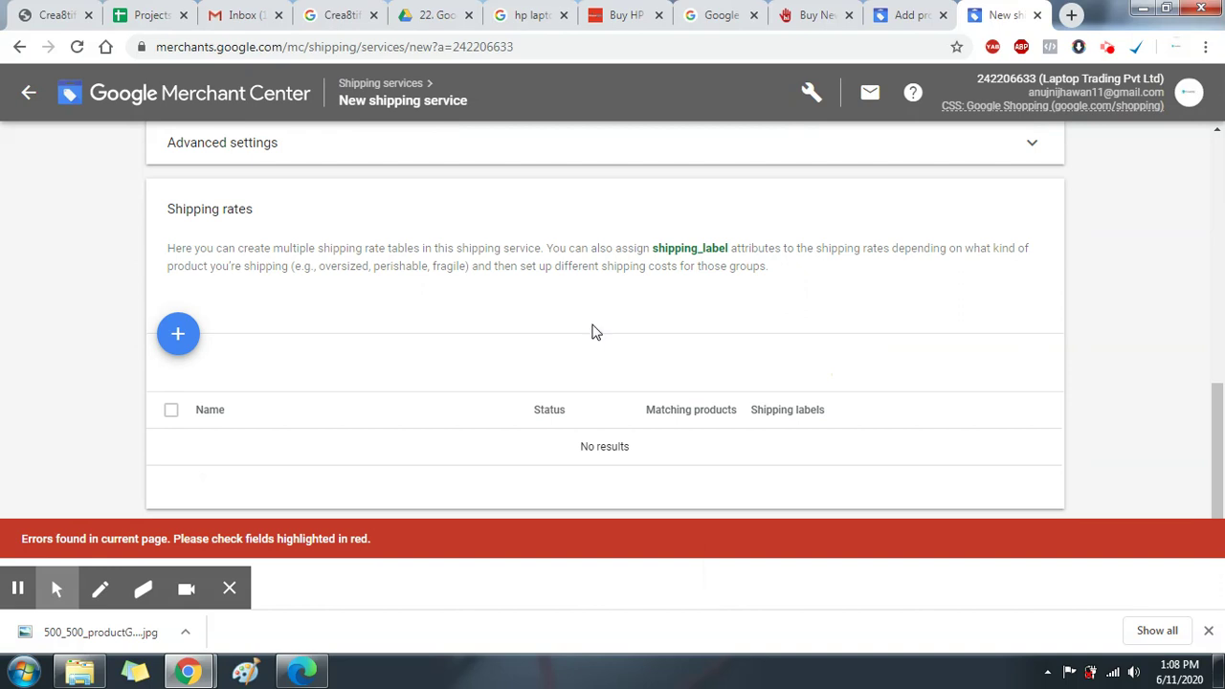
left_click(177, 341)
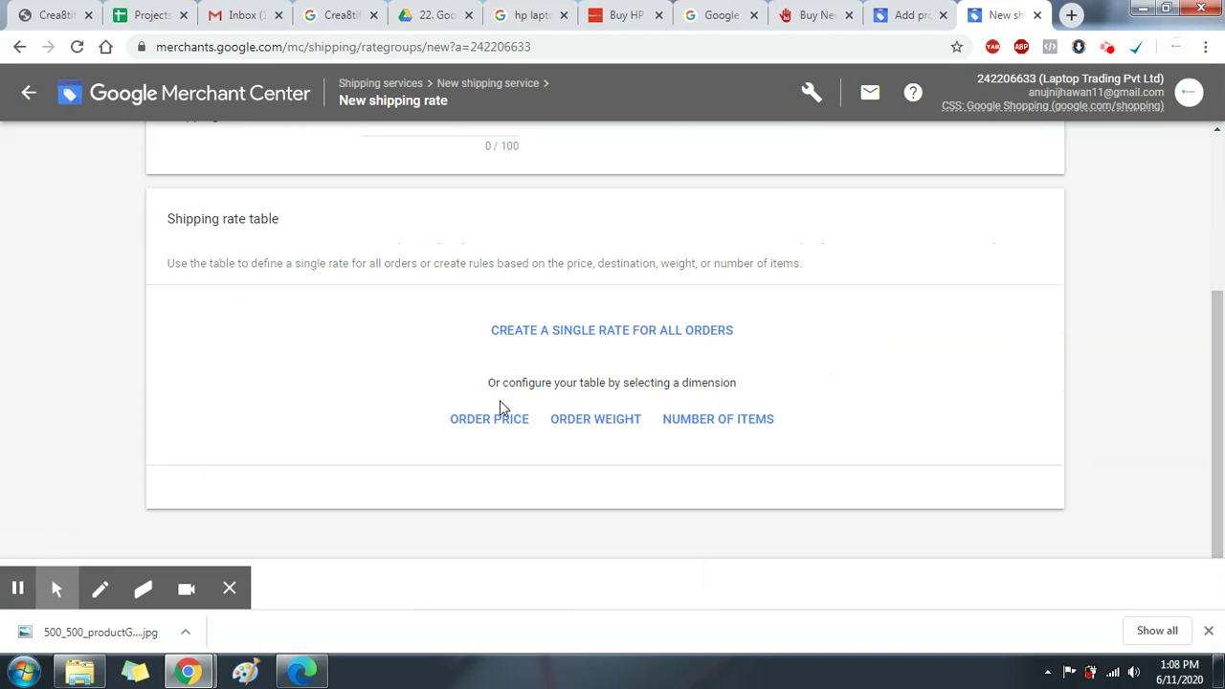
left_click(622, 340)
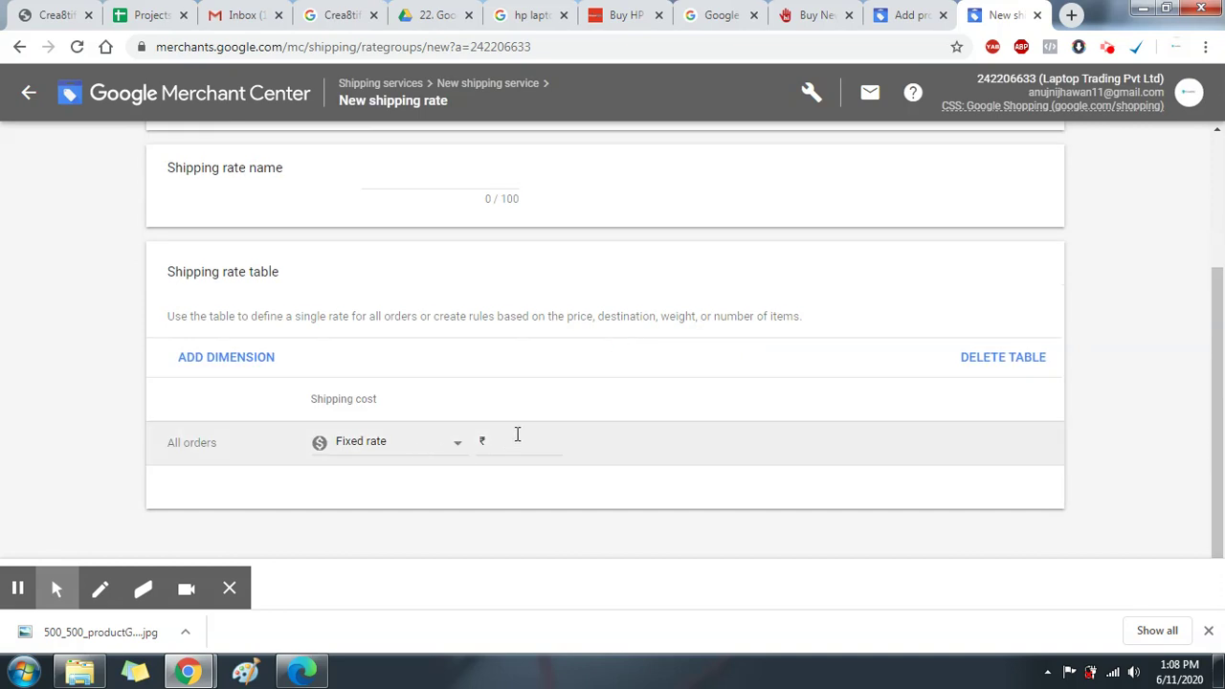
left_click(521, 441)
type("100")
left_click(725, 404)
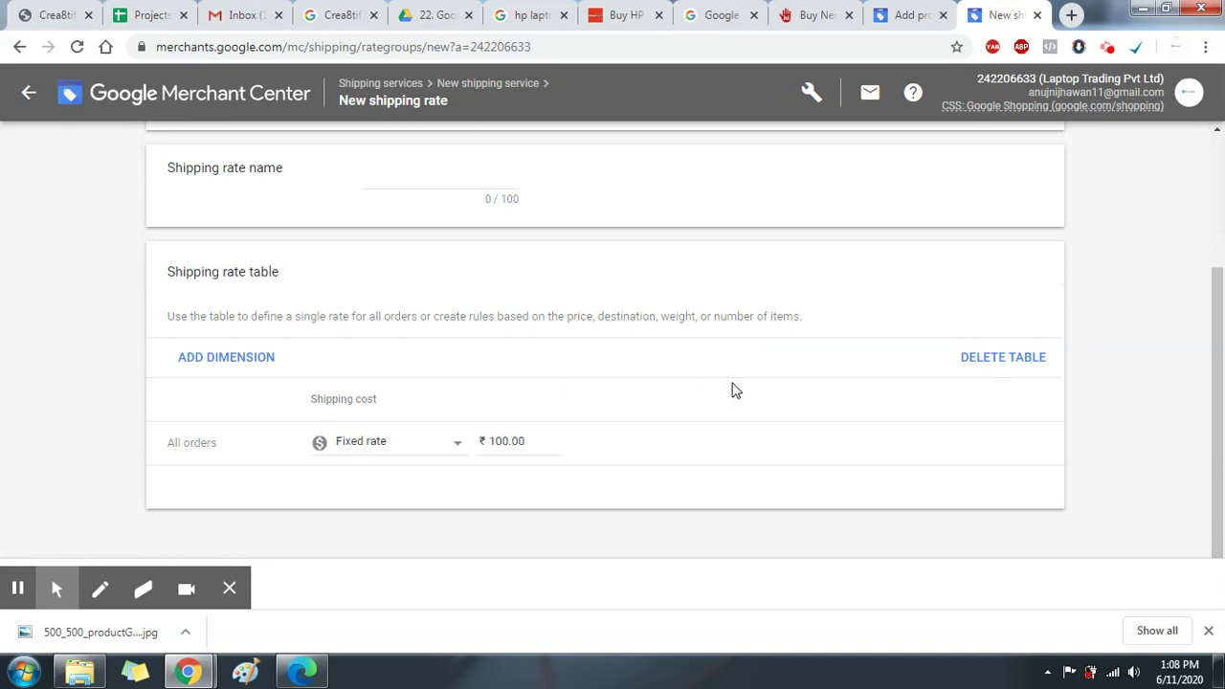
Examine the new shipping rate's affected products filter and rate table, keeping the rate applied to all products.
scroll(733, 391, "up", 2)
scroll(727, 386, "down", 2)
scroll(629, 441, "up", 2)
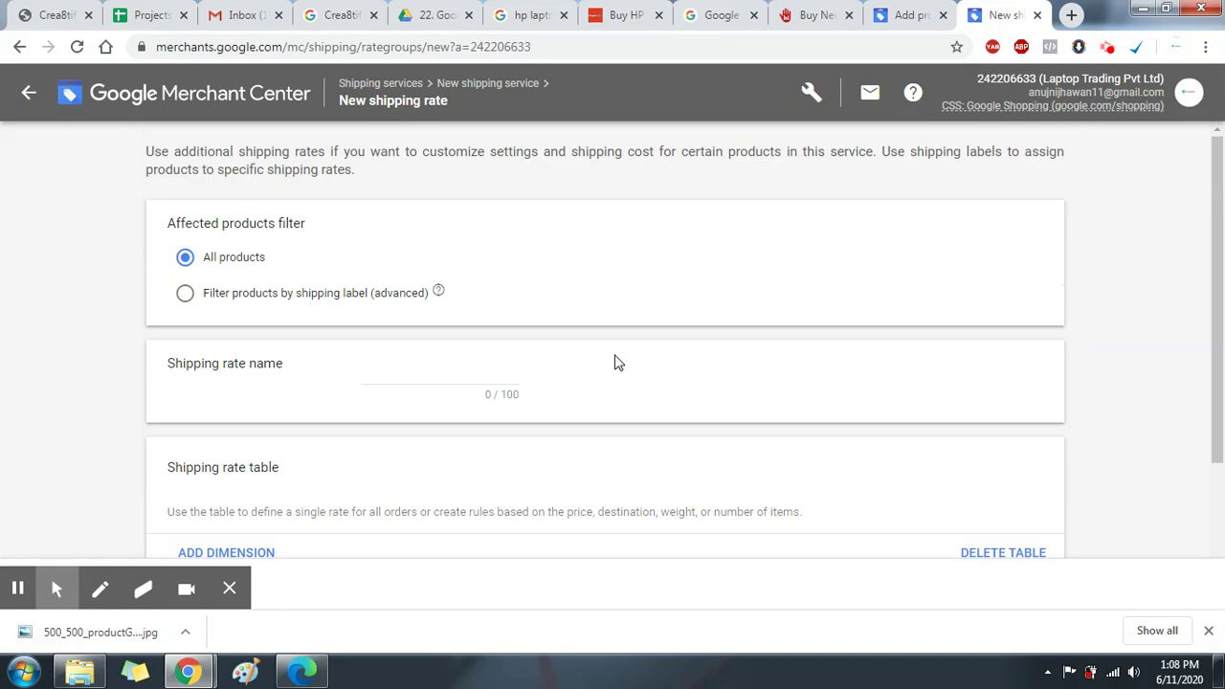
left_click(1206, 632)
scroll(851, 446, "down", 2)
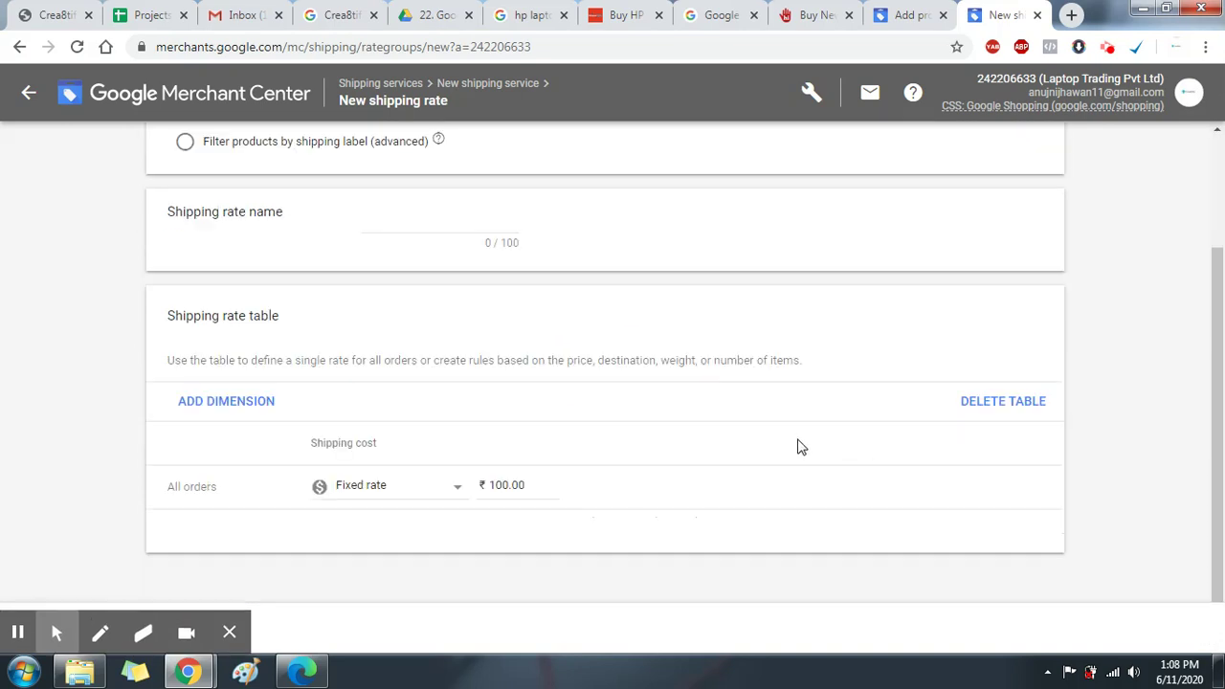
left_click(27, 94)
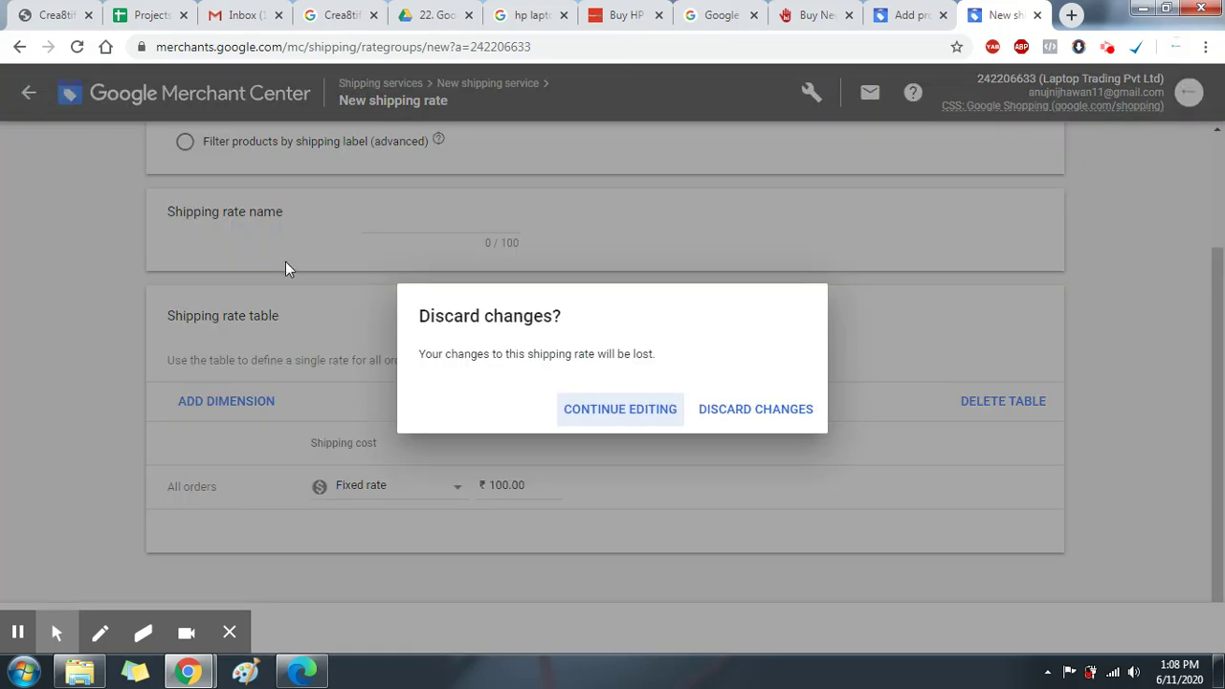
left_click(600, 419)
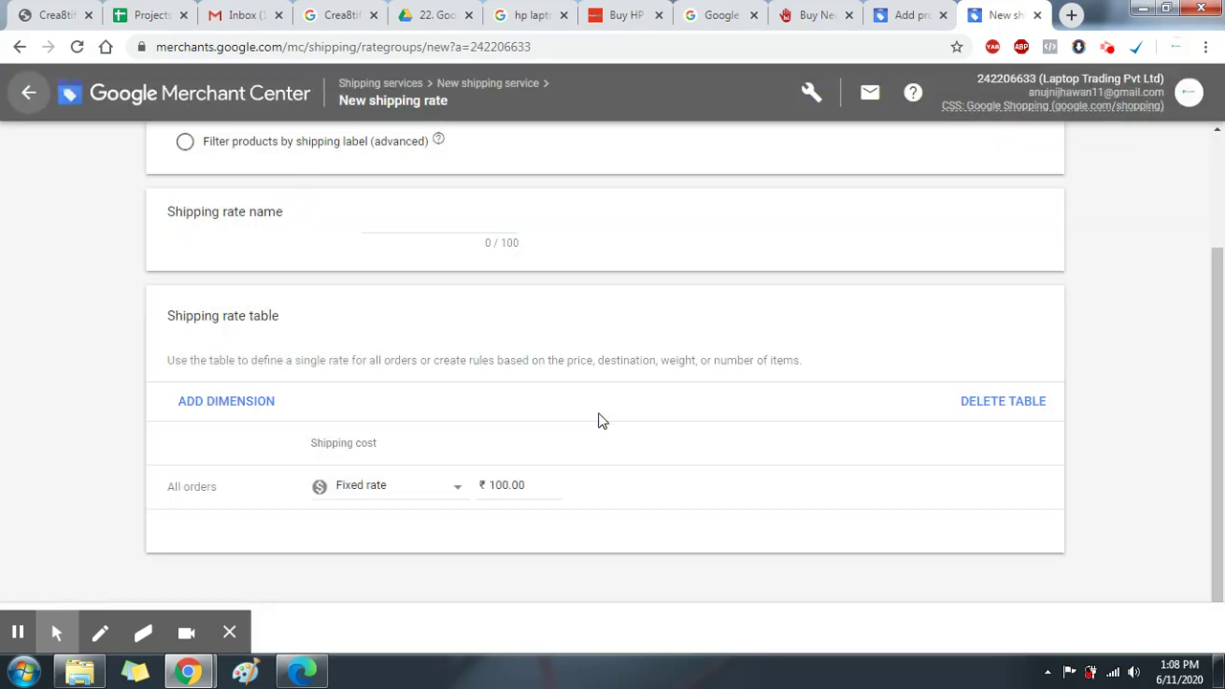
scroll(593, 421, "up", 2)
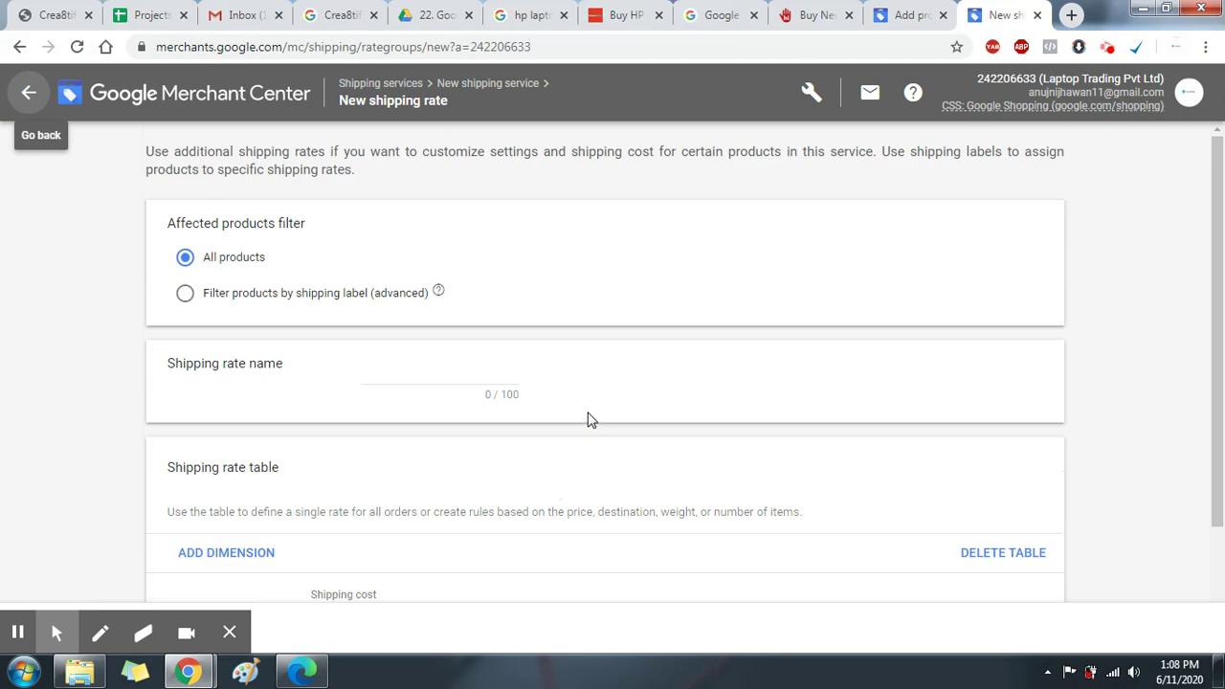
left_click(269, 304)
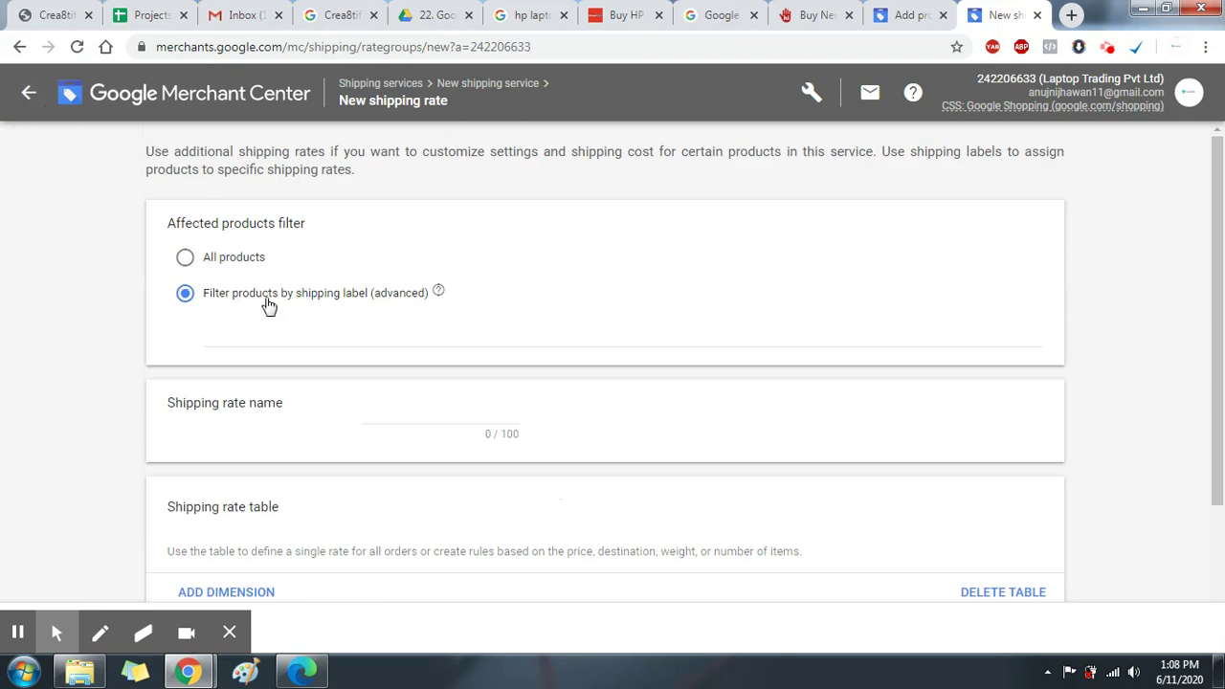
left_click(242, 266)
scroll(148, 316, "down", 2)
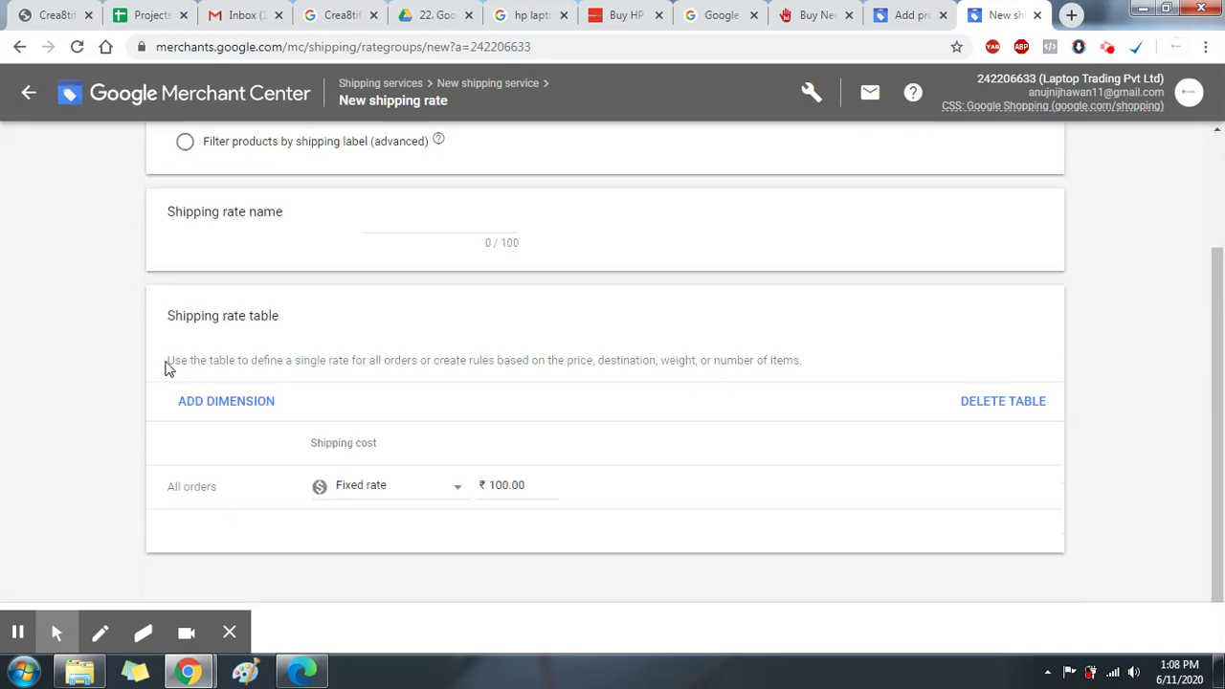
scroll(160, 373, "up", 2)
Return to the unfinished laptop product entry and try to save it.
left_click(918, 15)
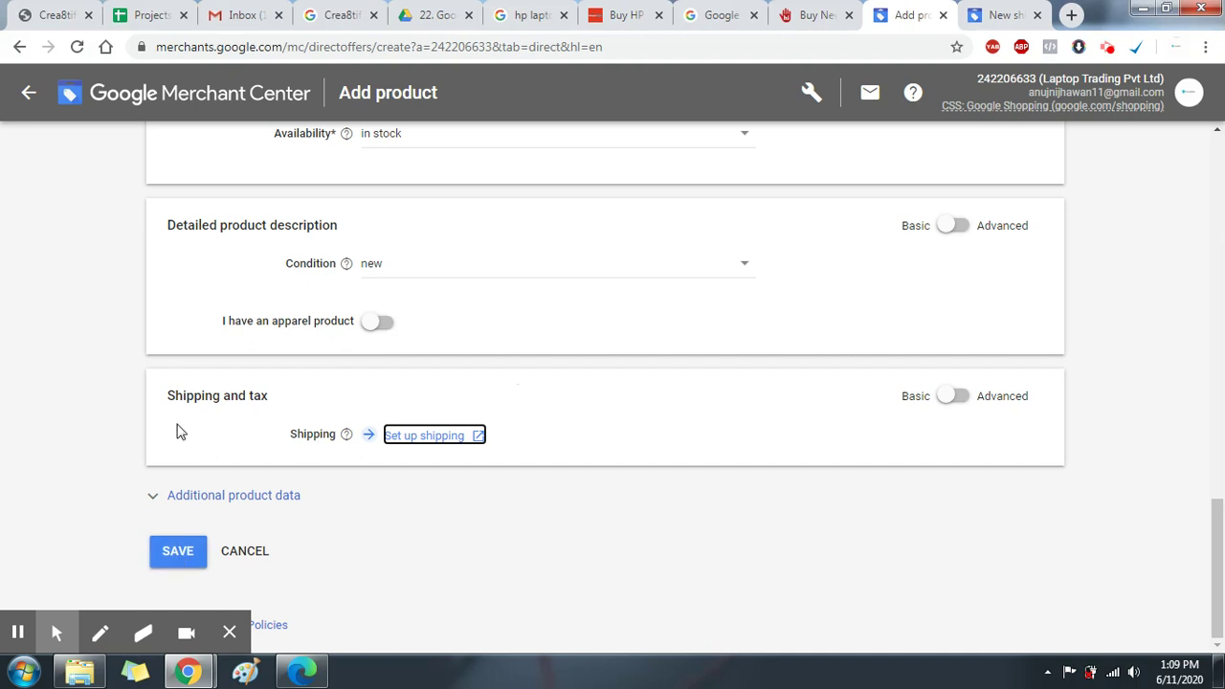
scroll(150, 361, "up", 10)
scroll(164, 351, "down", 10)
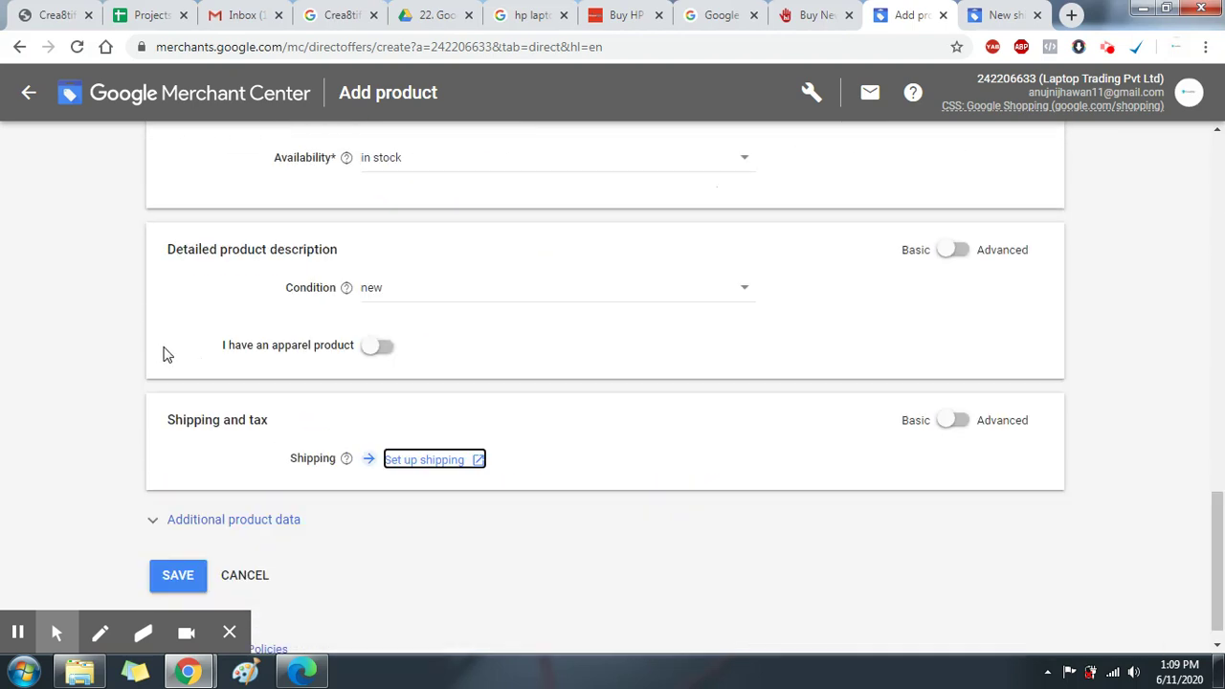
left_click(189, 549)
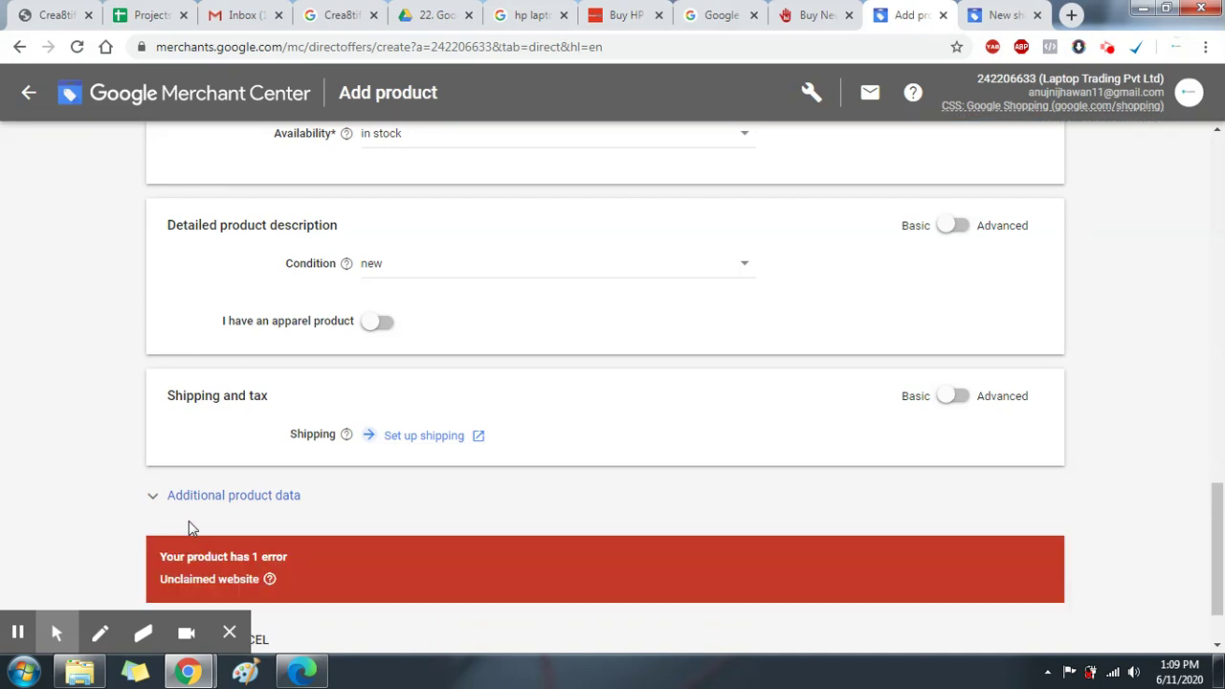
Review the laptop's product data from country of sale to shipping, and try again to save the product.
scroll(482, 468, "up", 3)
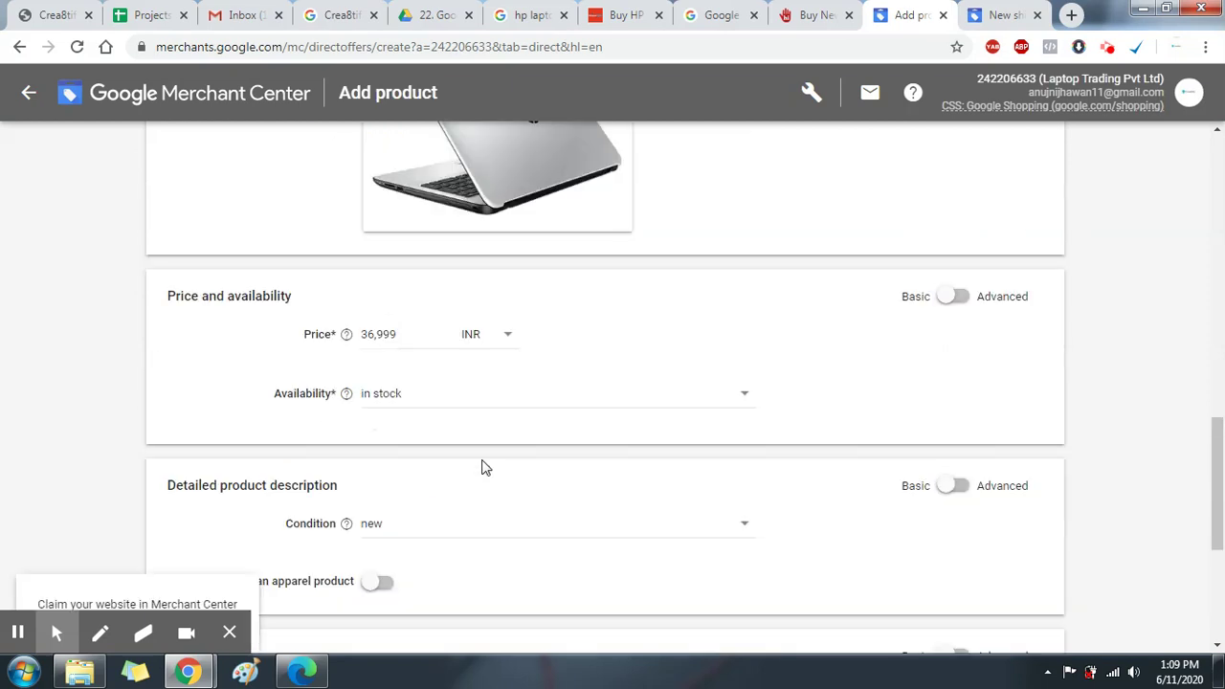
scroll(483, 457, "down", 4)
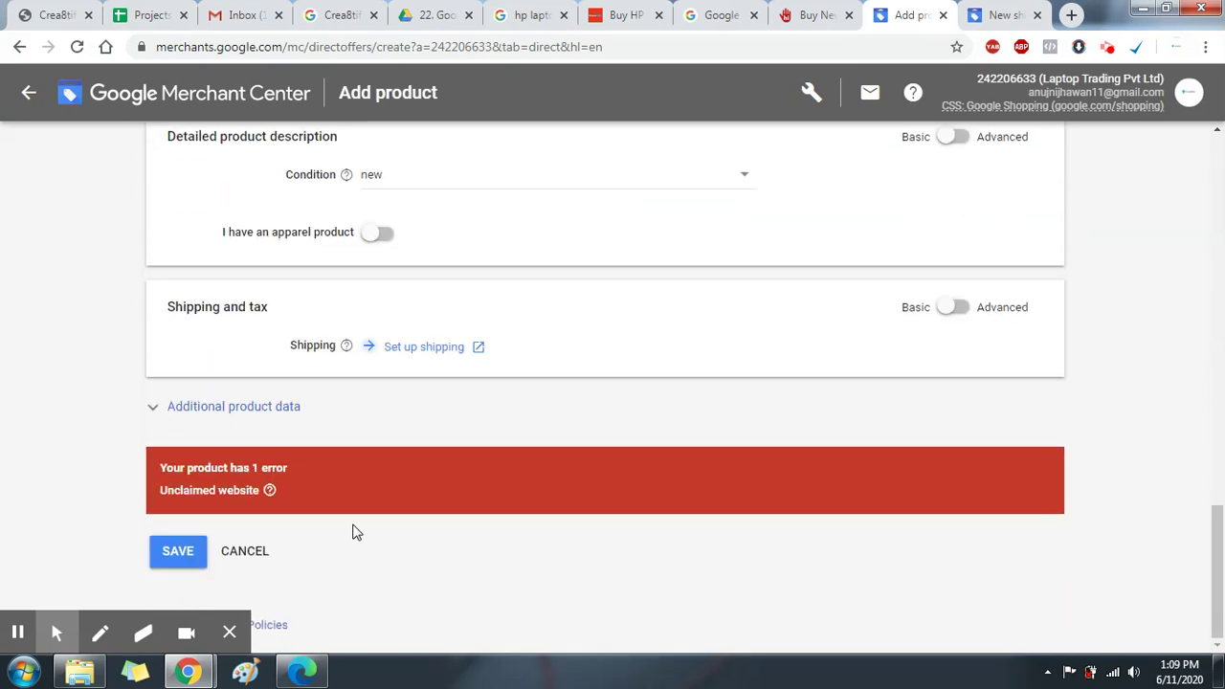
scroll(354, 530, "up", 3)
scroll(358, 527, "up", 10)
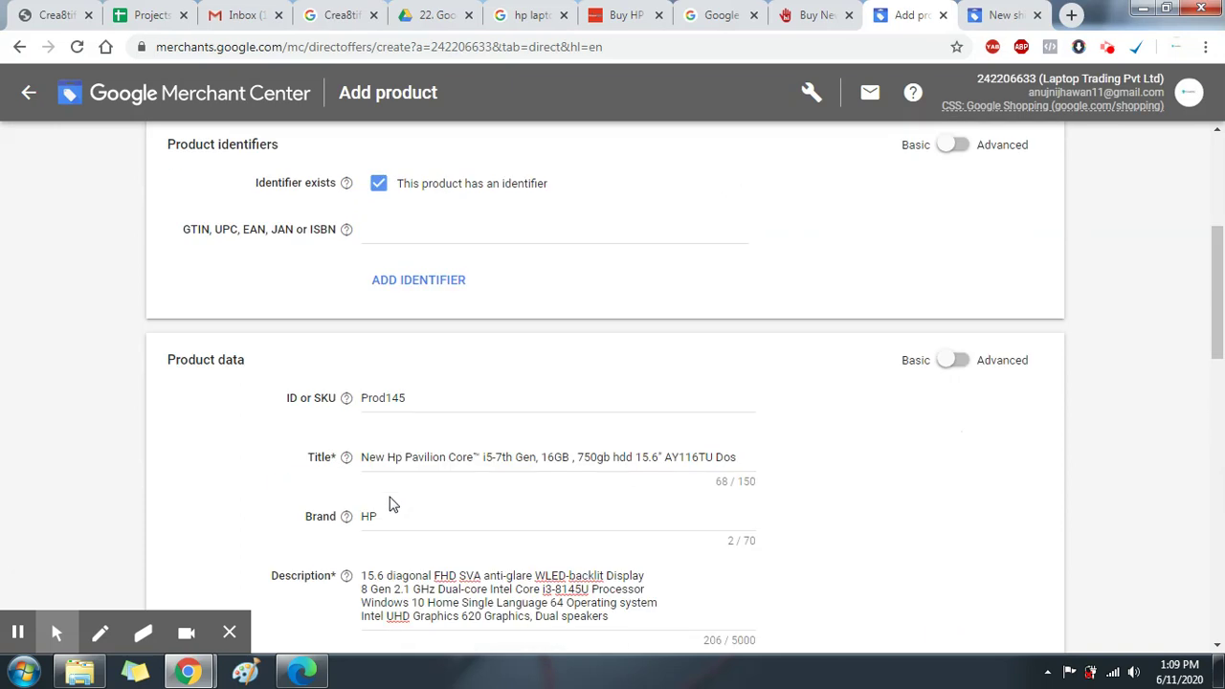
scroll(387, 493, "up", 2)
scroll(365, 499, "up", 2)
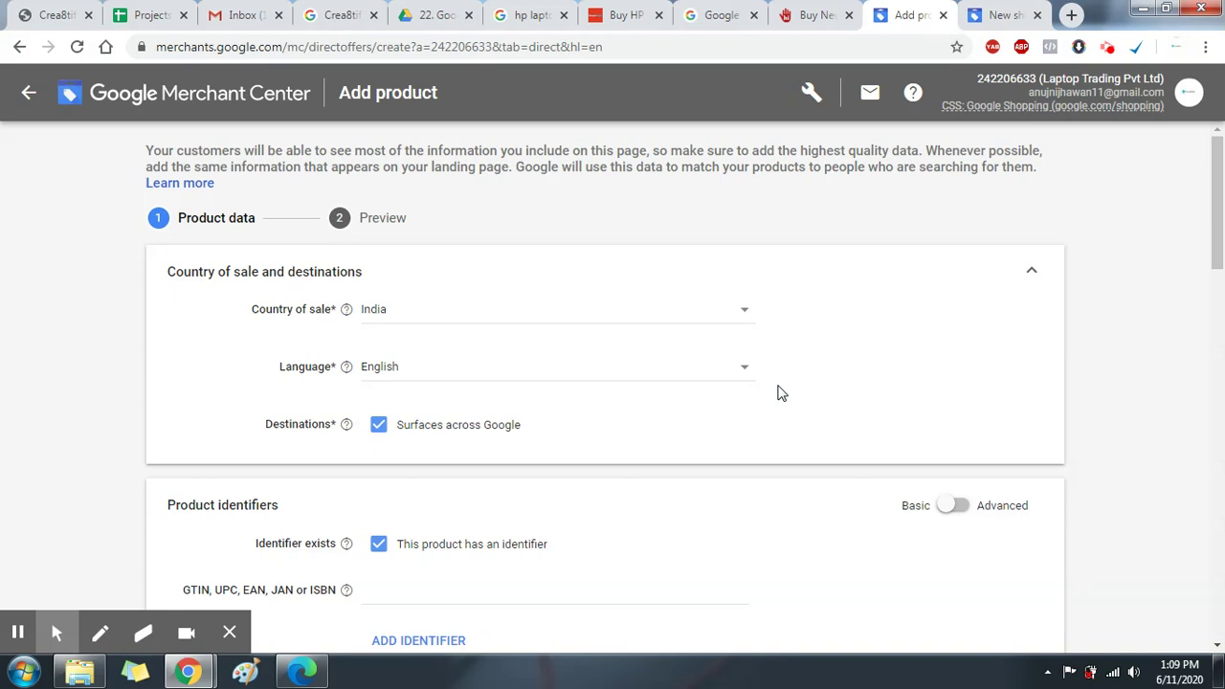
scroll(784, 383, "down", 3)
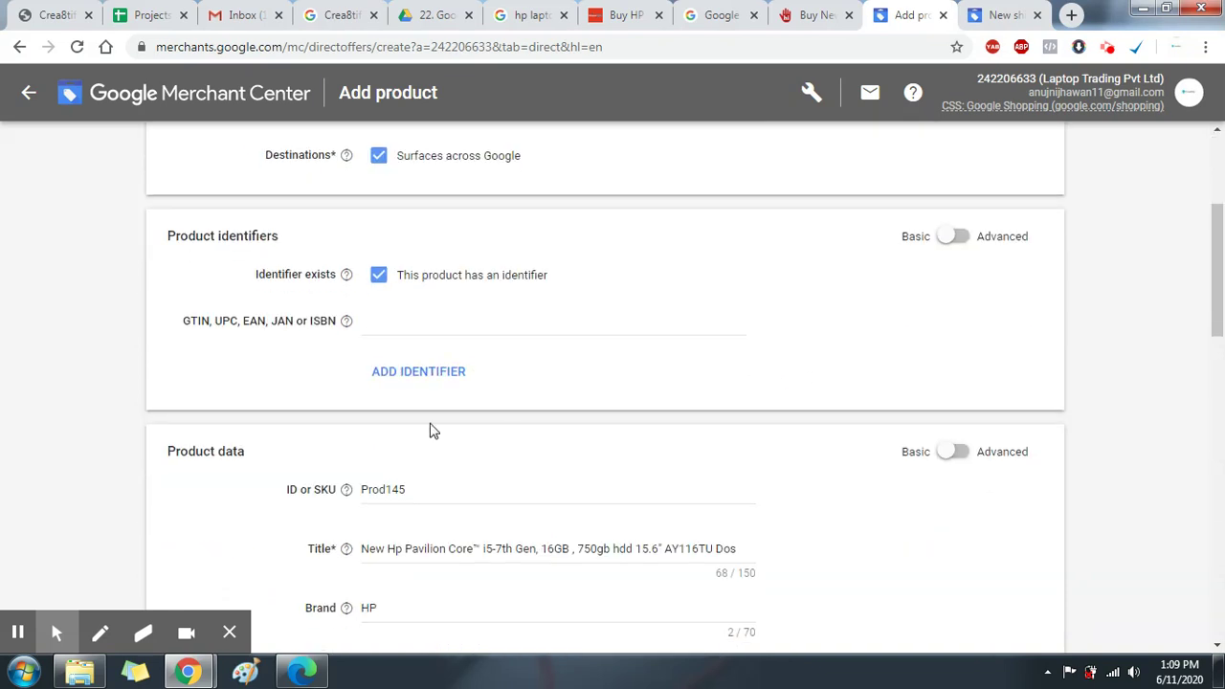
scroll(431, 431, "down", 20)
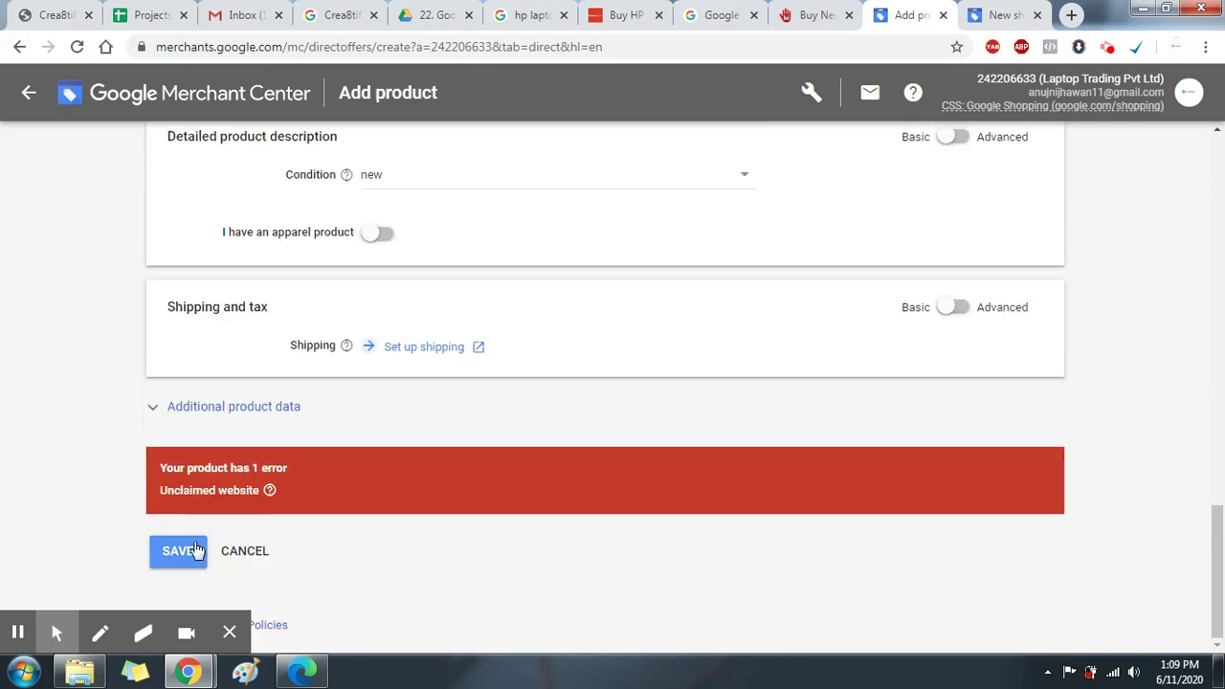
left_click(191, 550)
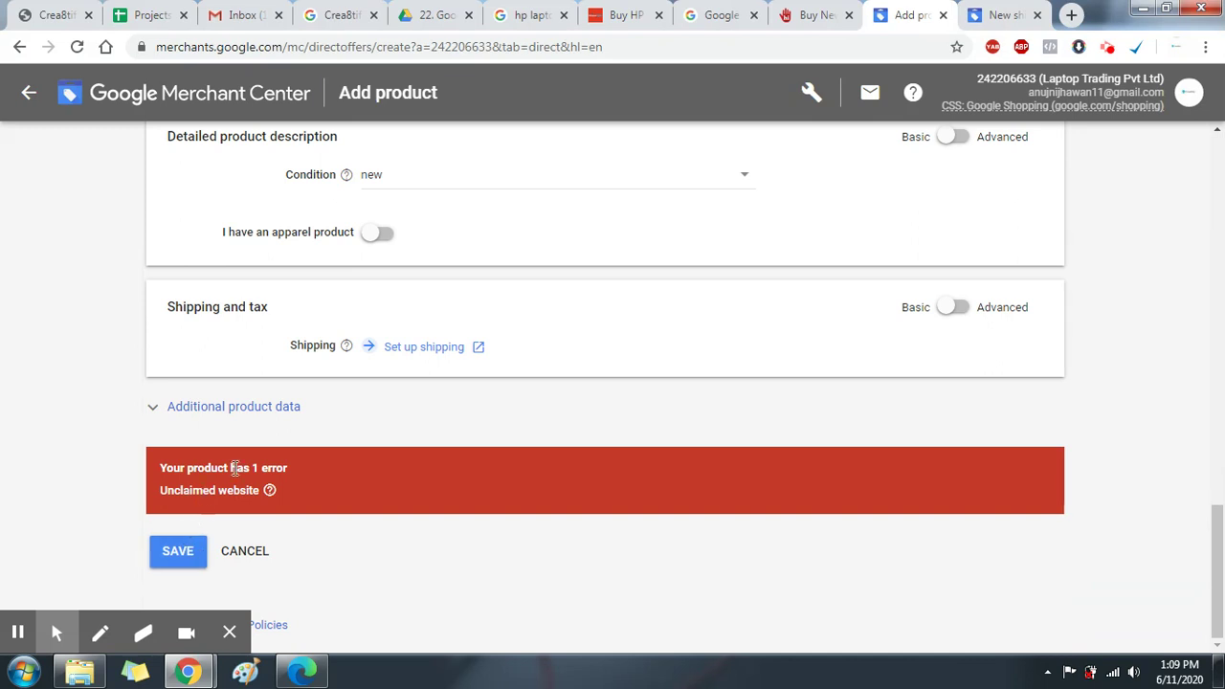
Check the HP laptop listings in the Google Shopping results.
left_click(507, 14)
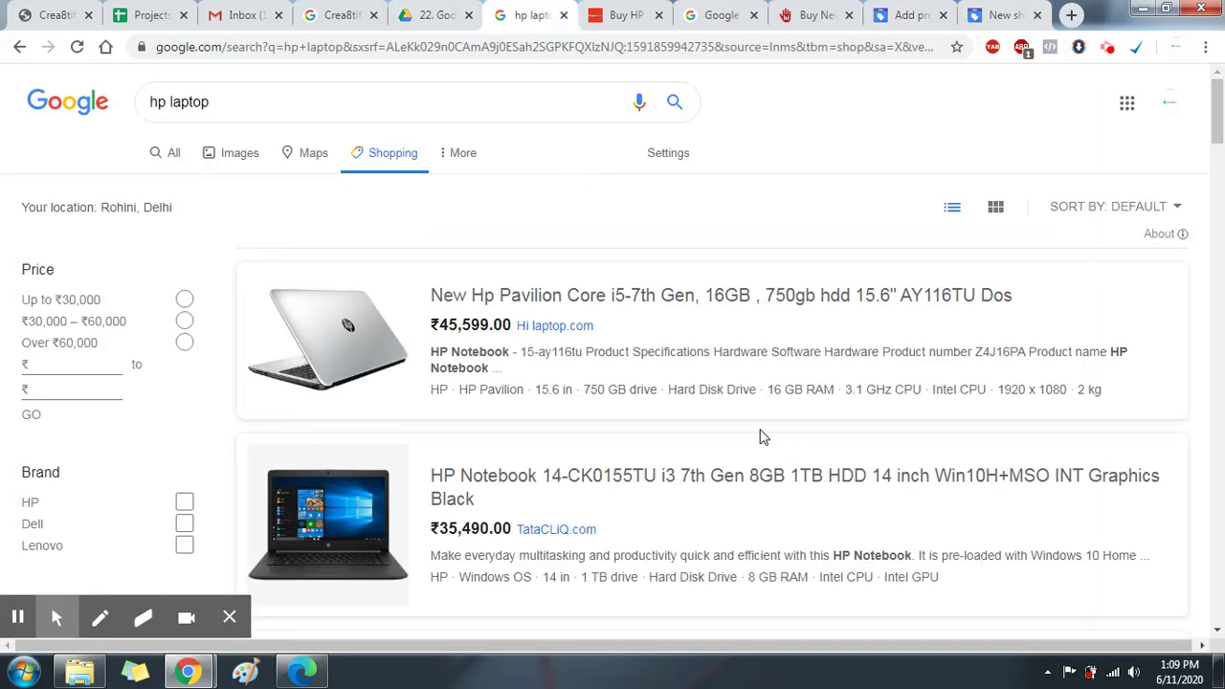
left_click(890, 21)
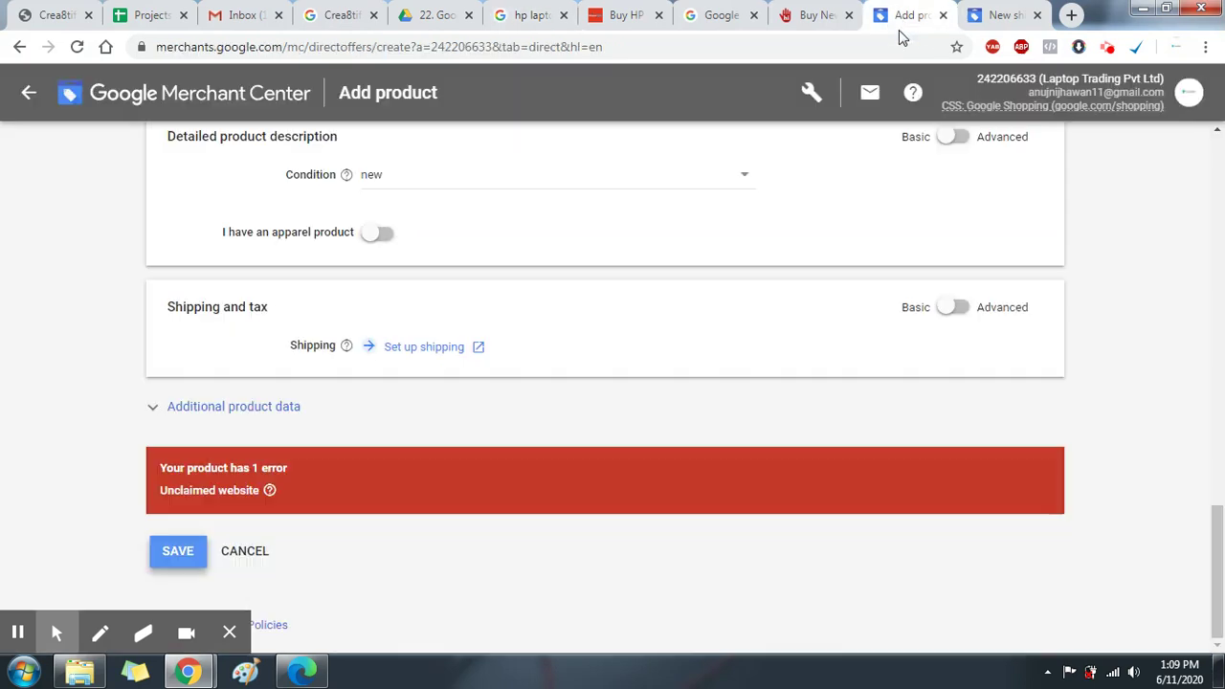
Discard the unsaved laptop product and return to the page for adding individual or multiple products.
scroll(568, 281, "up", 15)
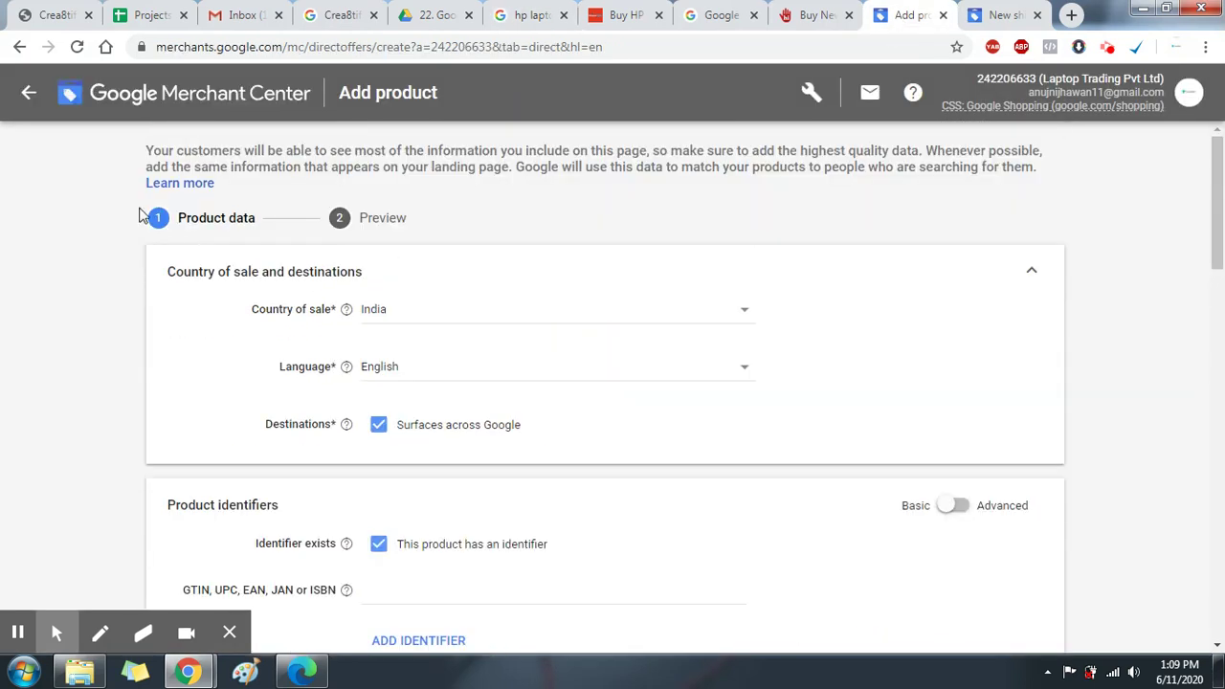
left_click(28, 94)
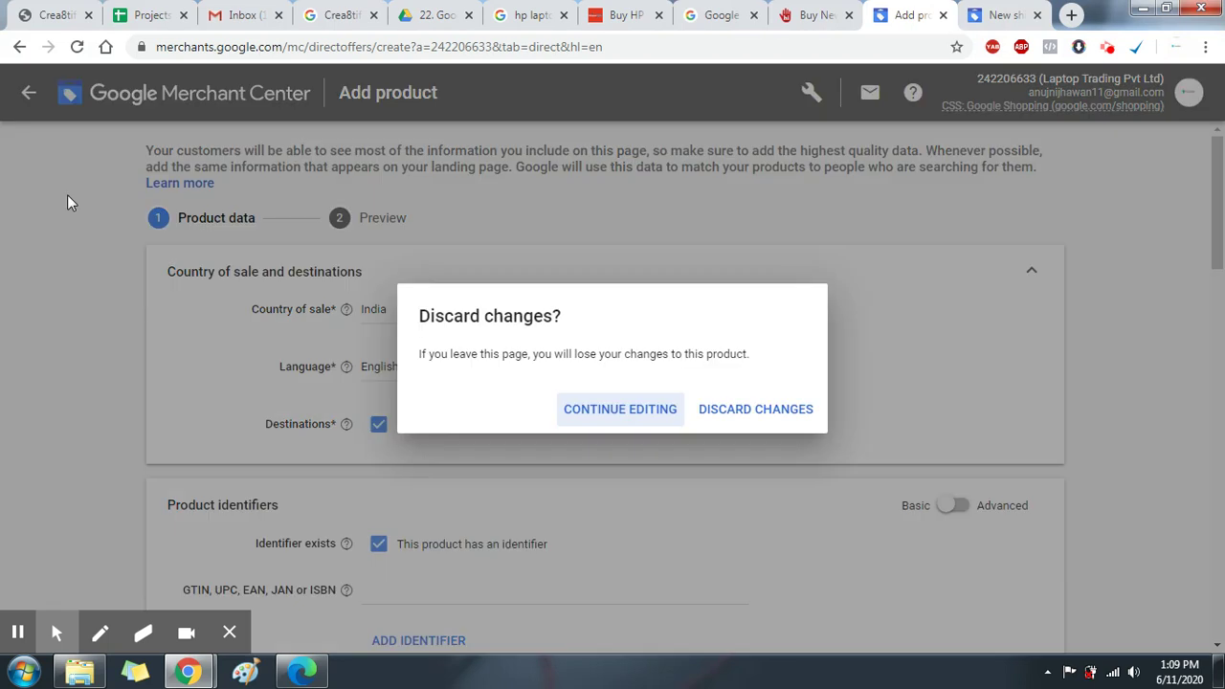
left_click(735, 418)
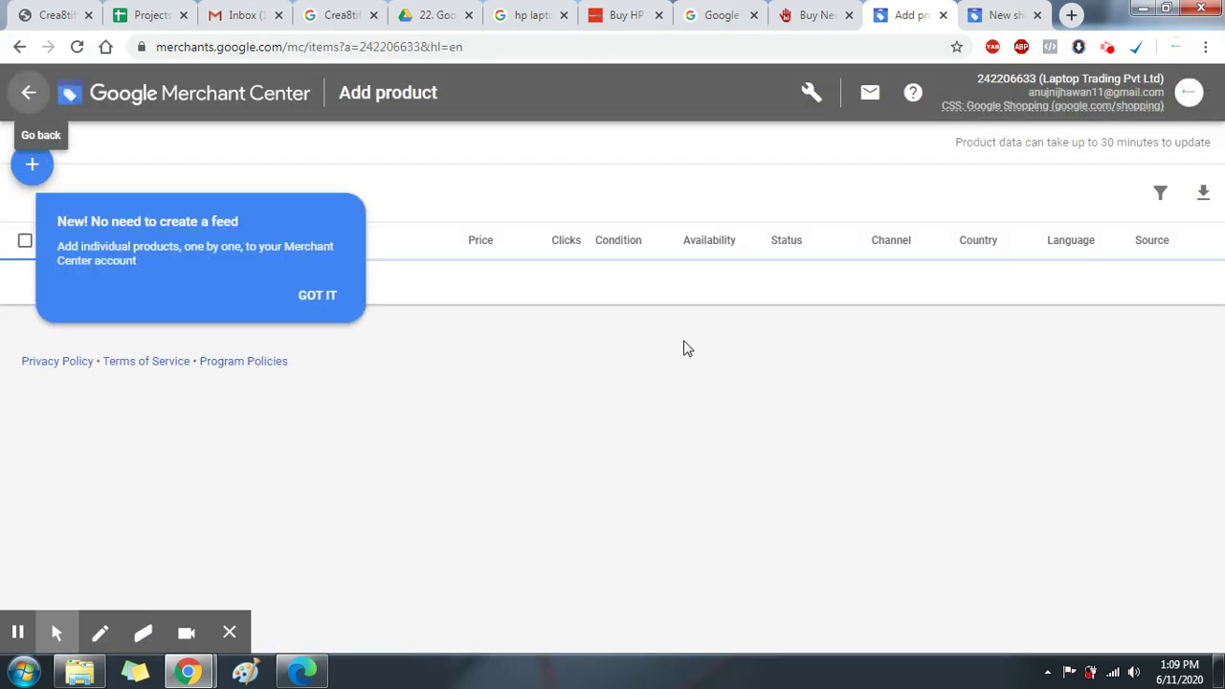
left_click(309, 294)
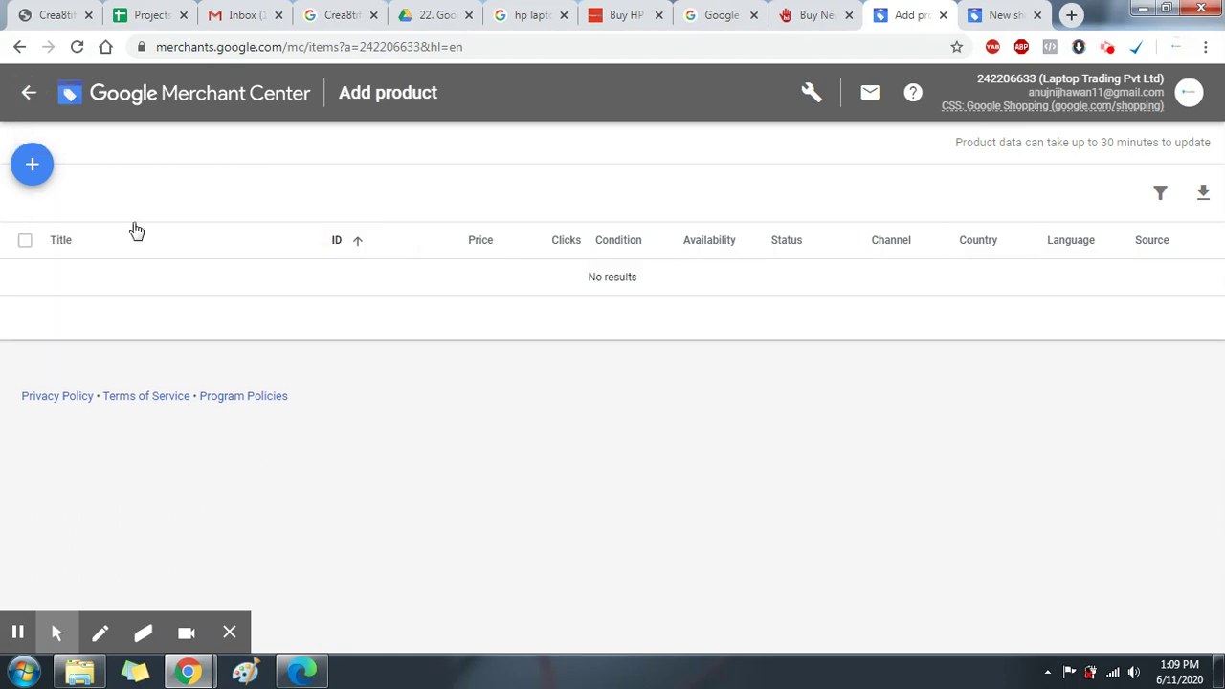
left_click(27, 94)
left_click(107, 191)
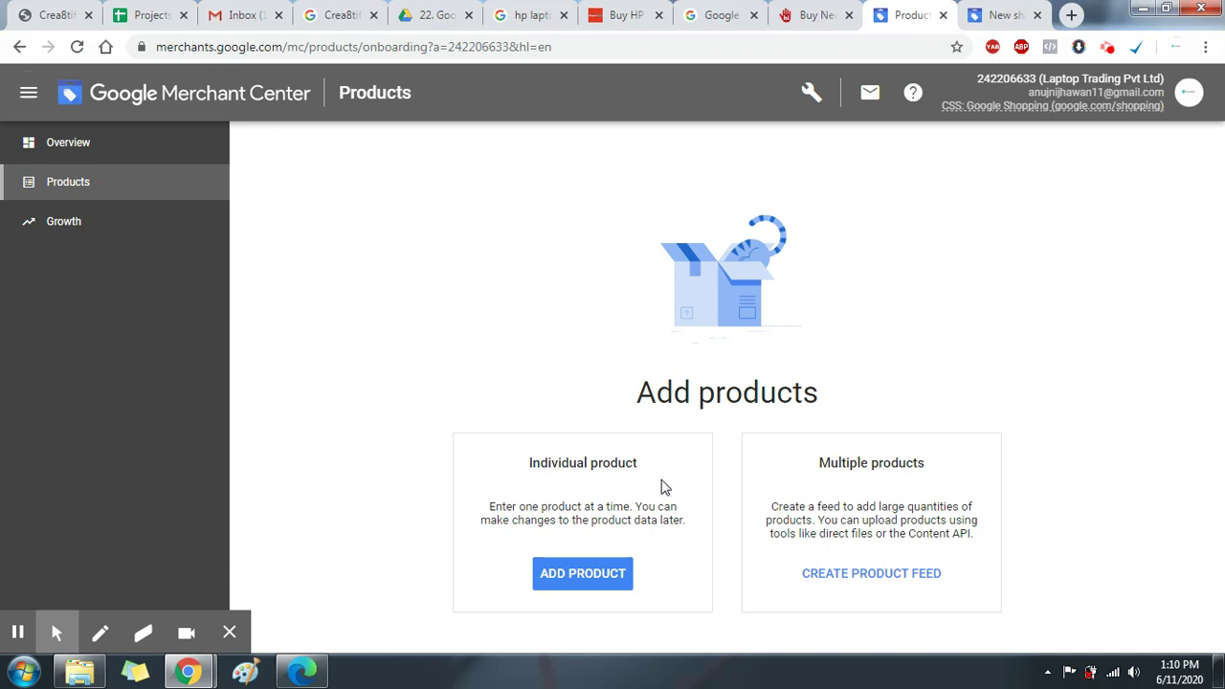
Start a new primary product feed with India as country of sale, English as language and Surfaces across Google as destination.
left_click(892, 571)
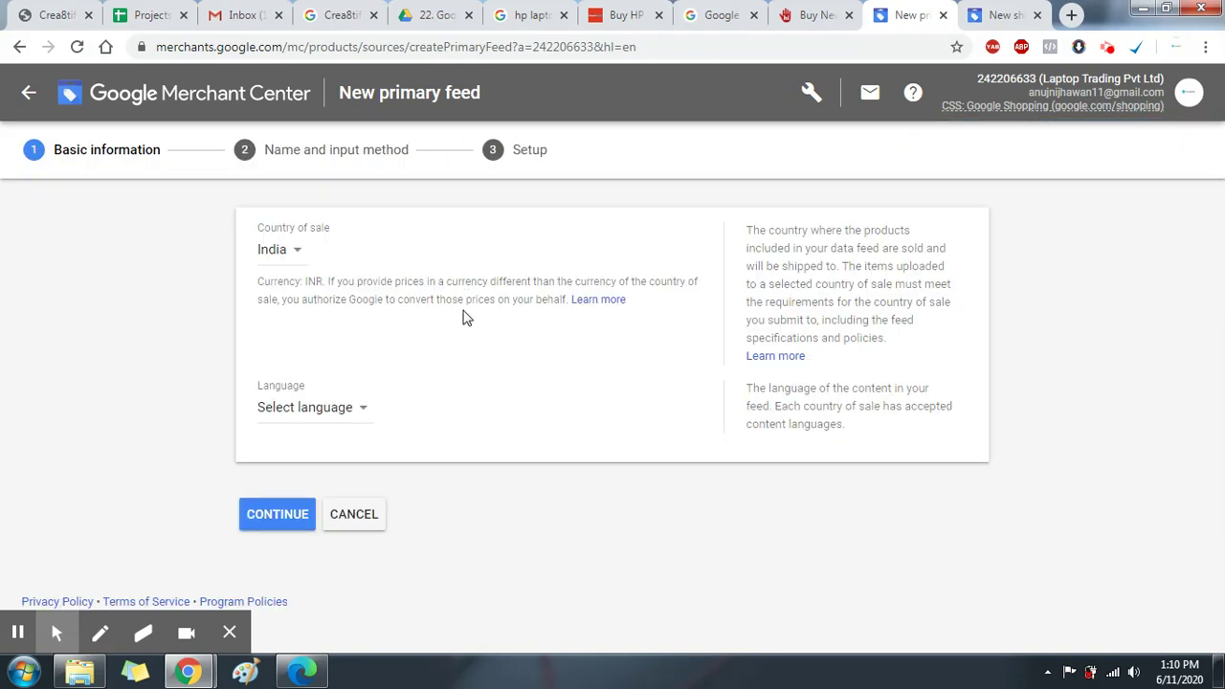
left_click(340, 409)
left_click(331, 436)
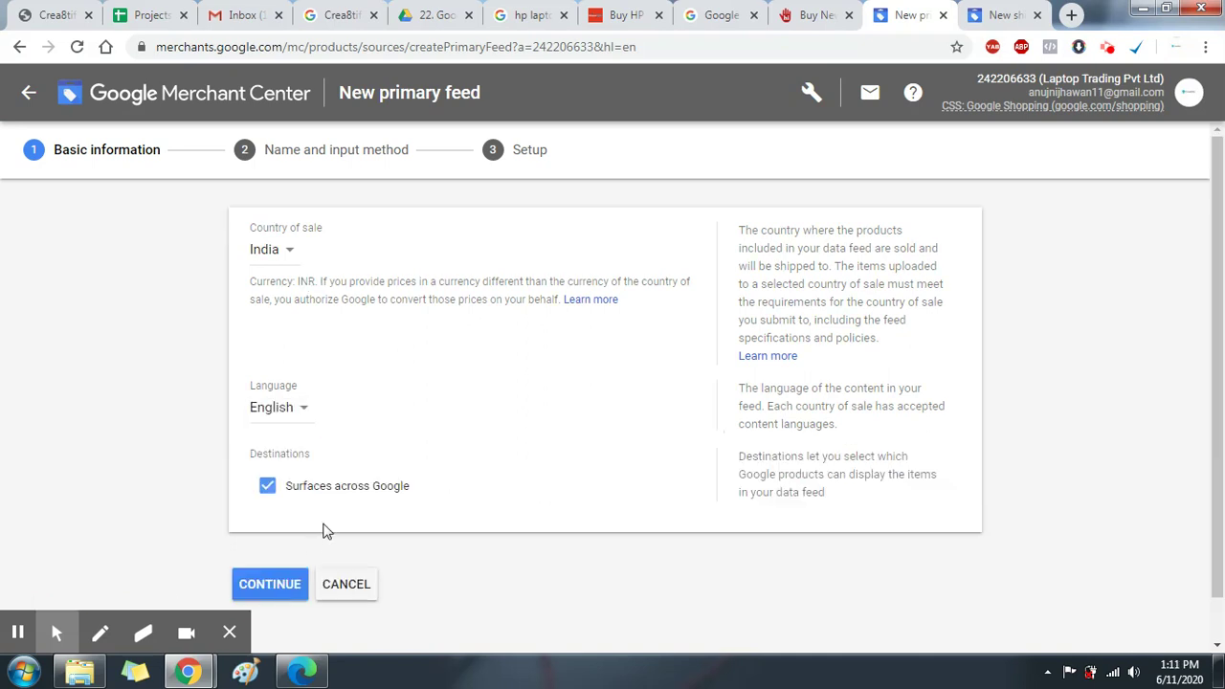
scroll(323, 527, "down", 1)
left_click(264, 540)
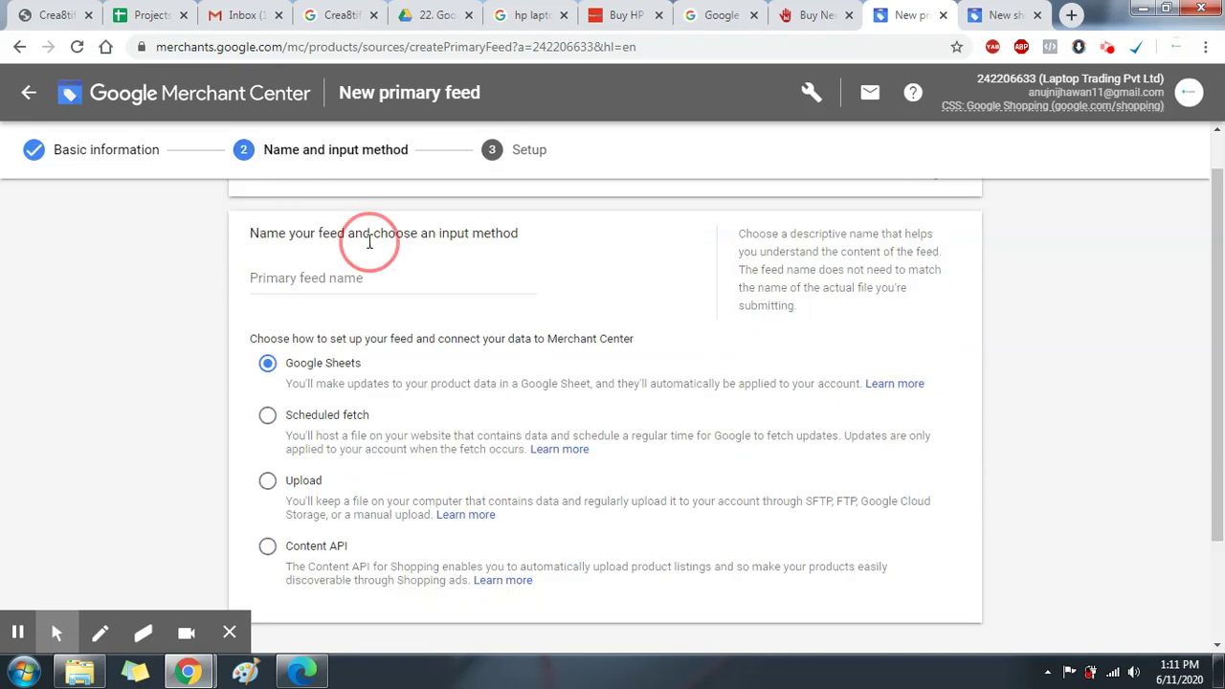
Name the primary feed "My products list".
left_click(368, 272)
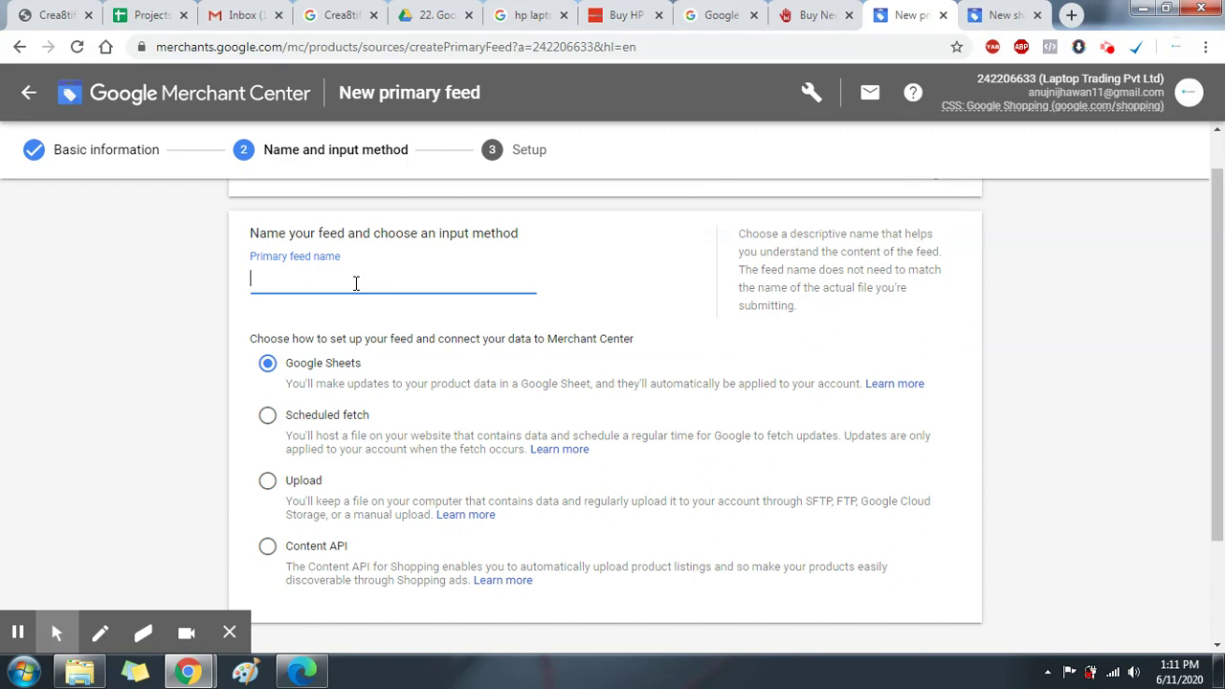
type("mmy pr")
key("ctrl+a")
key("BackSpace")
type("My prod")
scroll(399, 325, "down", 1)
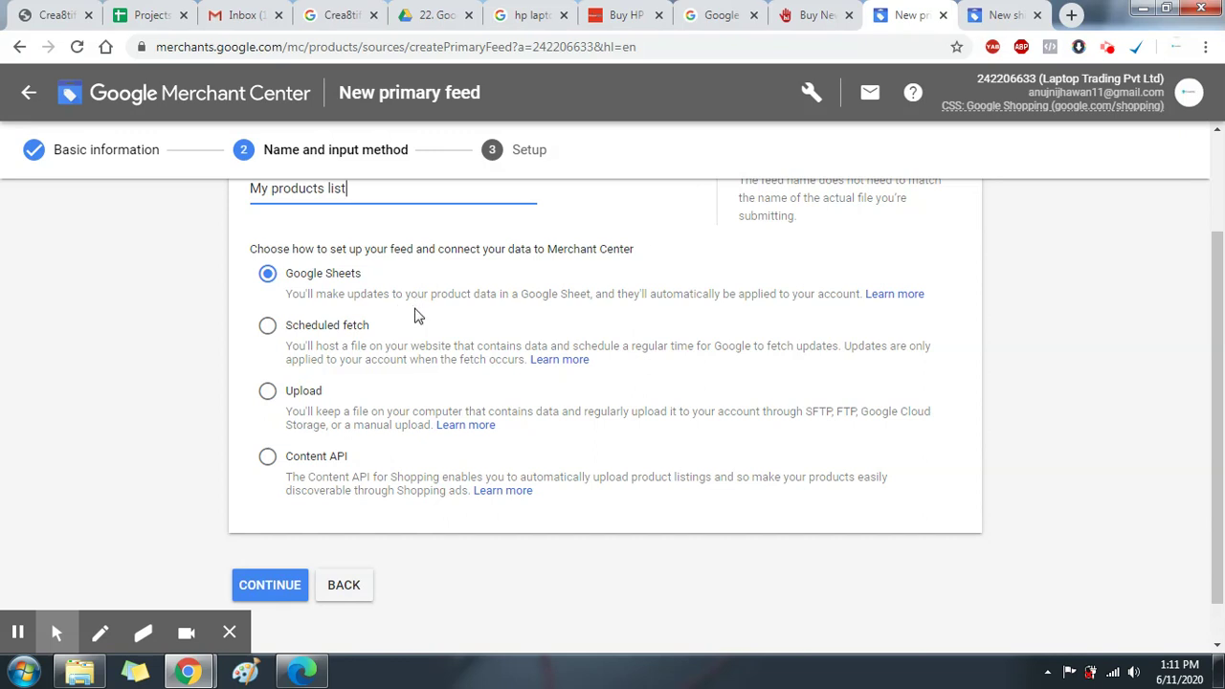
Try the Upload, Content API and Scheduled fetch options as the feed's input method.
left_click(304, 392)
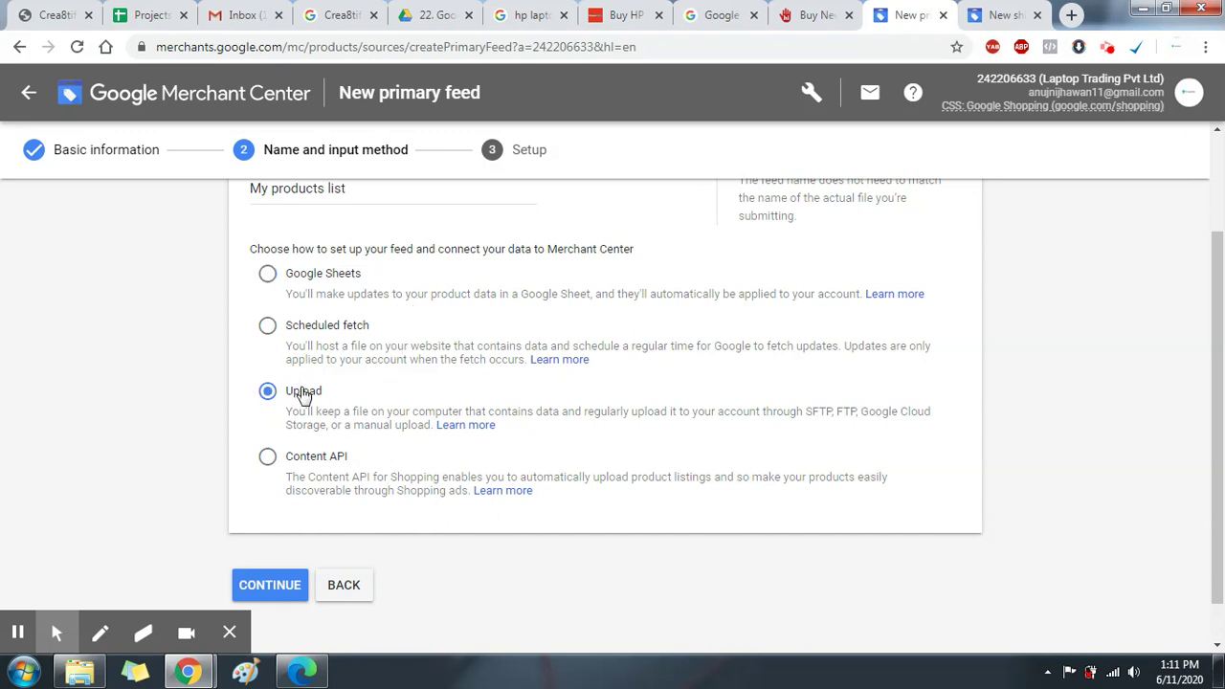
left_click(330, 463)
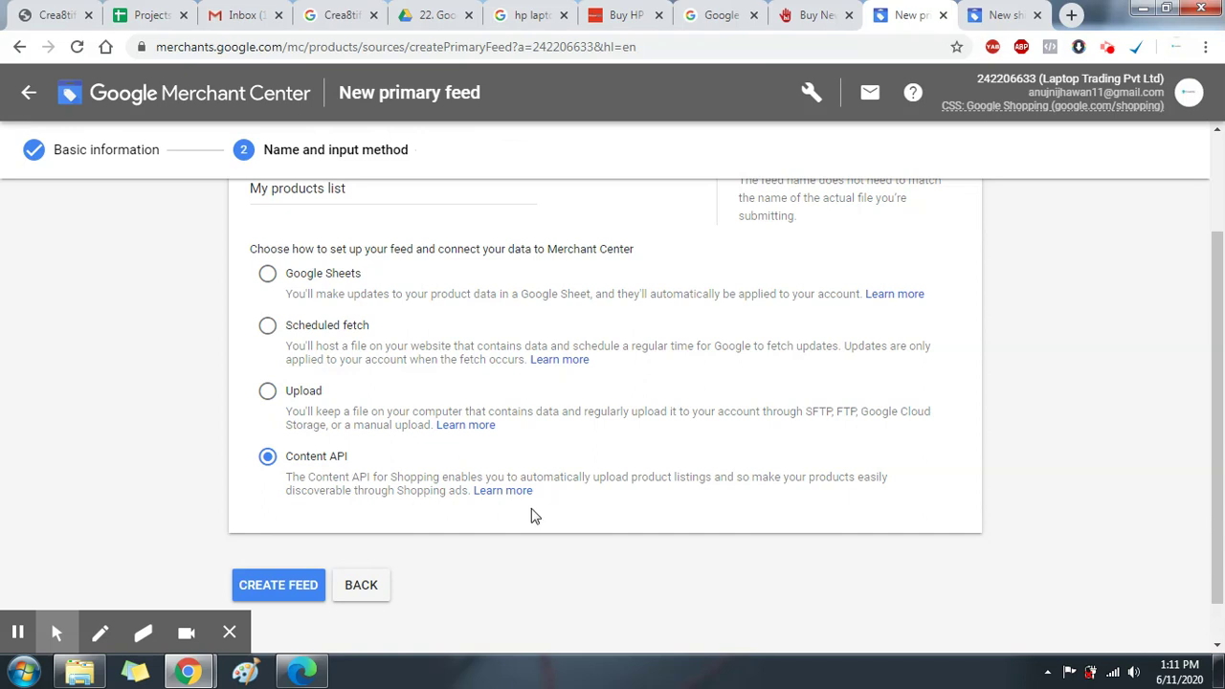
left_click(324, 329)
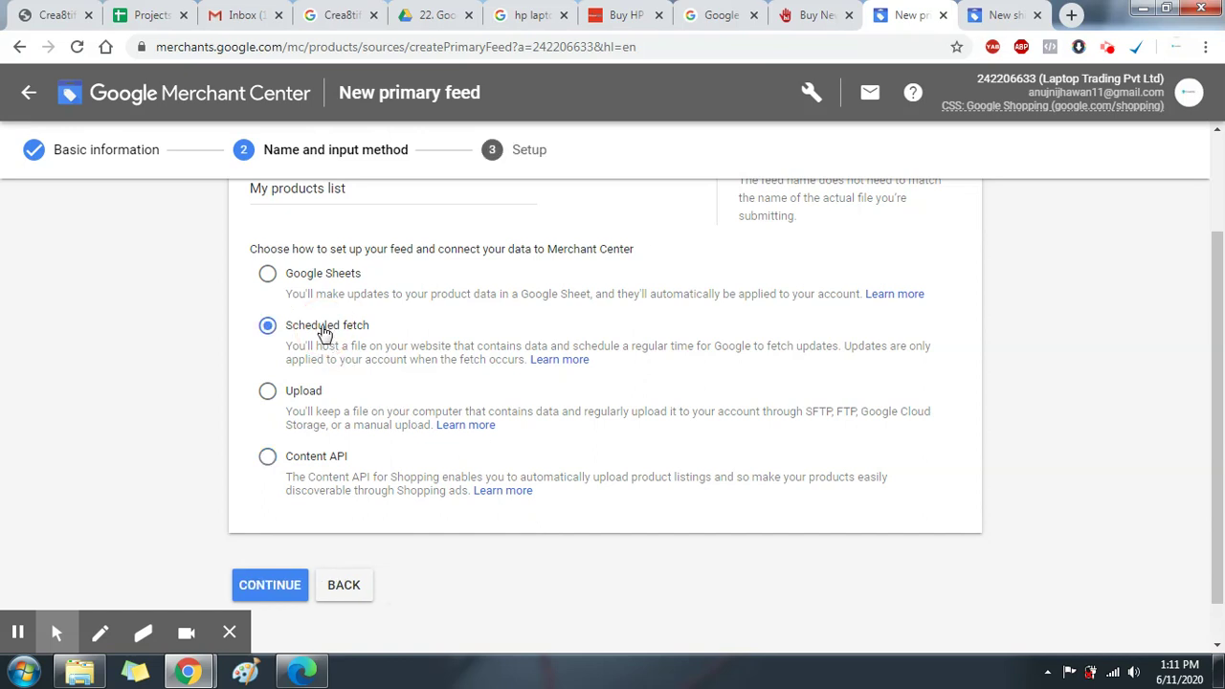
Choose Google Sheets as the feed's input method, always allow pop-ups and redirects from merchants.google.com, and continue the setup.
left_click(319, 278)
left_click(251, 586)
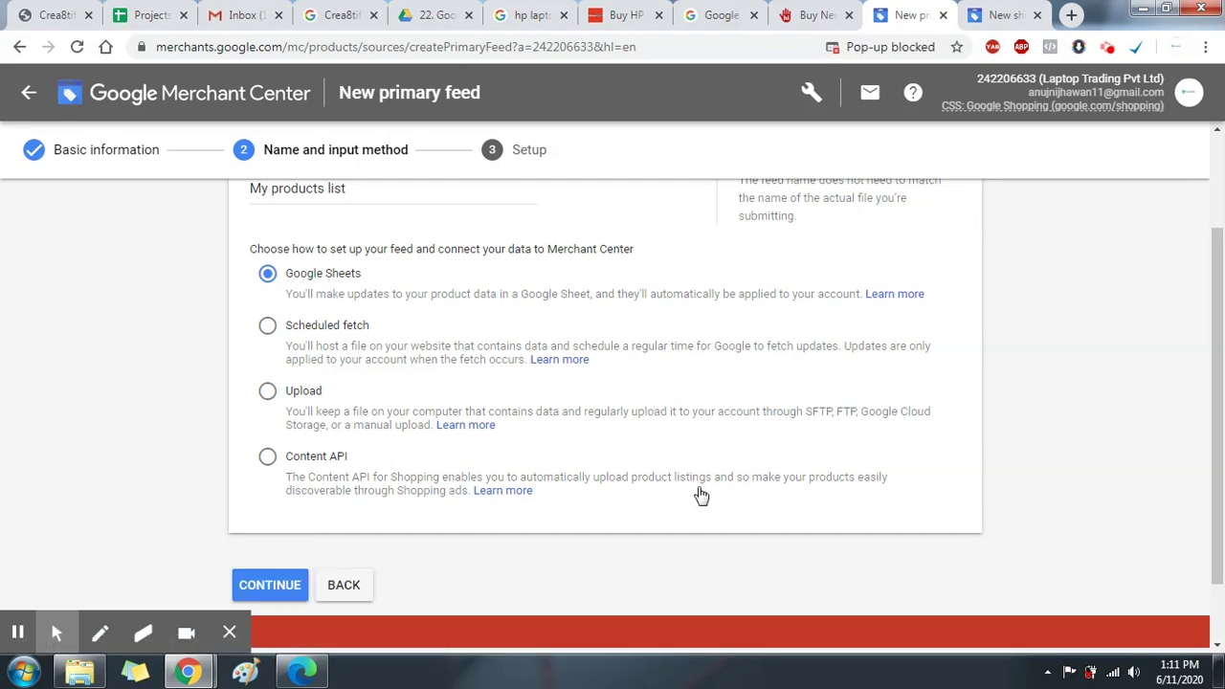
left_click(929, 47)
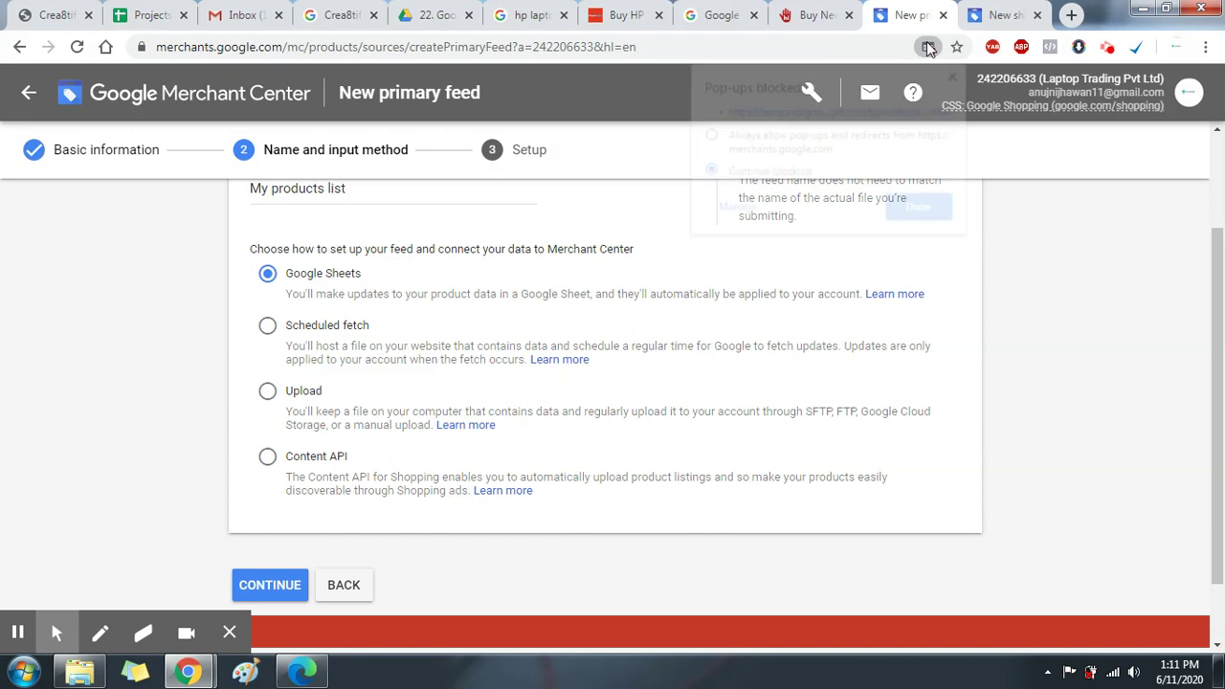
left_click(800, 141)
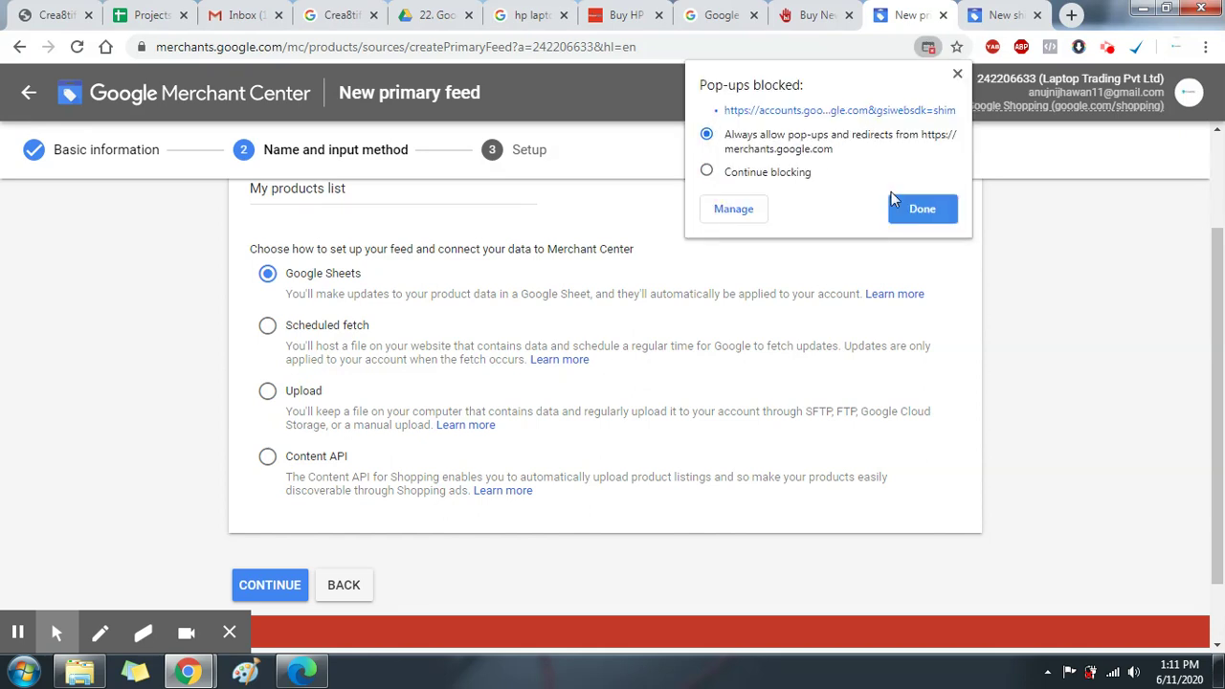
left_click(941, 219)
left_click(255, 589)
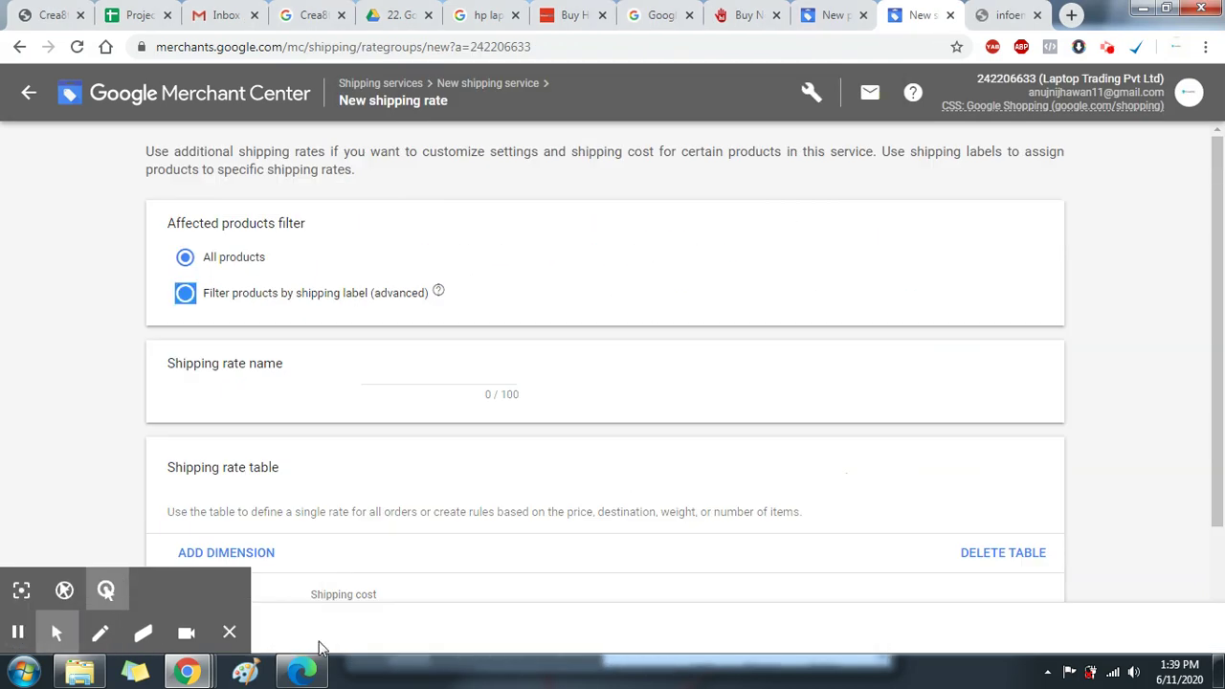
Dismiss the Google account chooser window without signing in and look over the new shipping rate form.
mouse_move(186, 671)
left_click(459, 593)
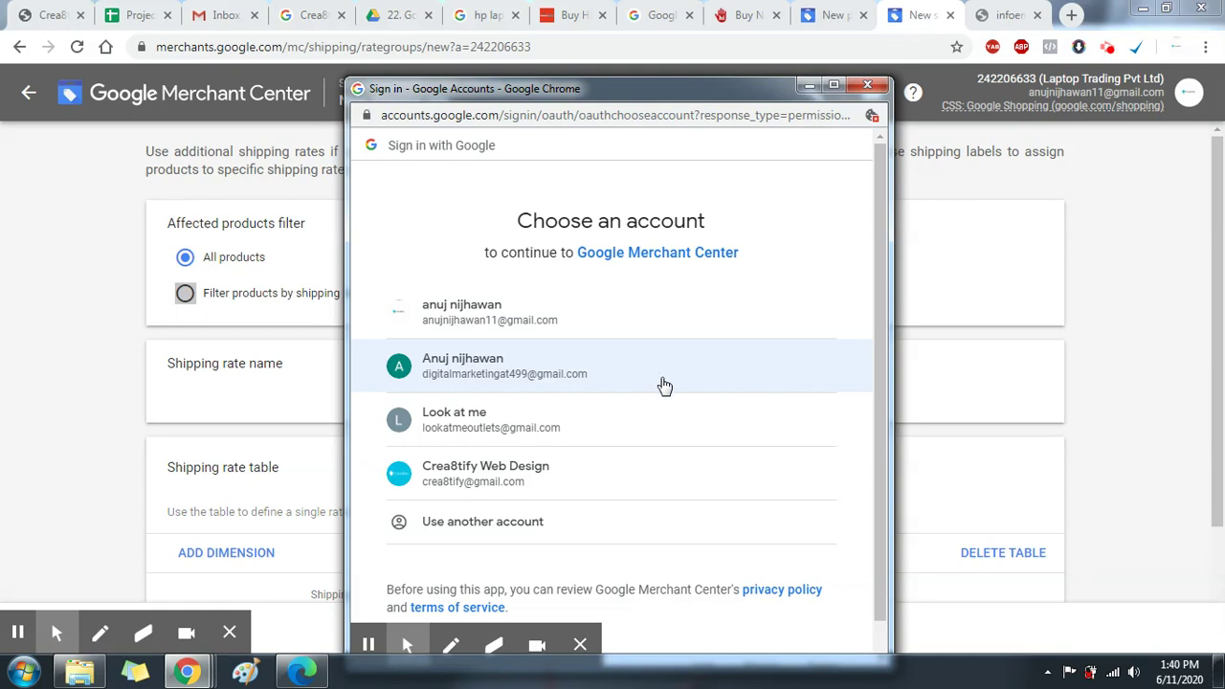
left_click(867, 88)
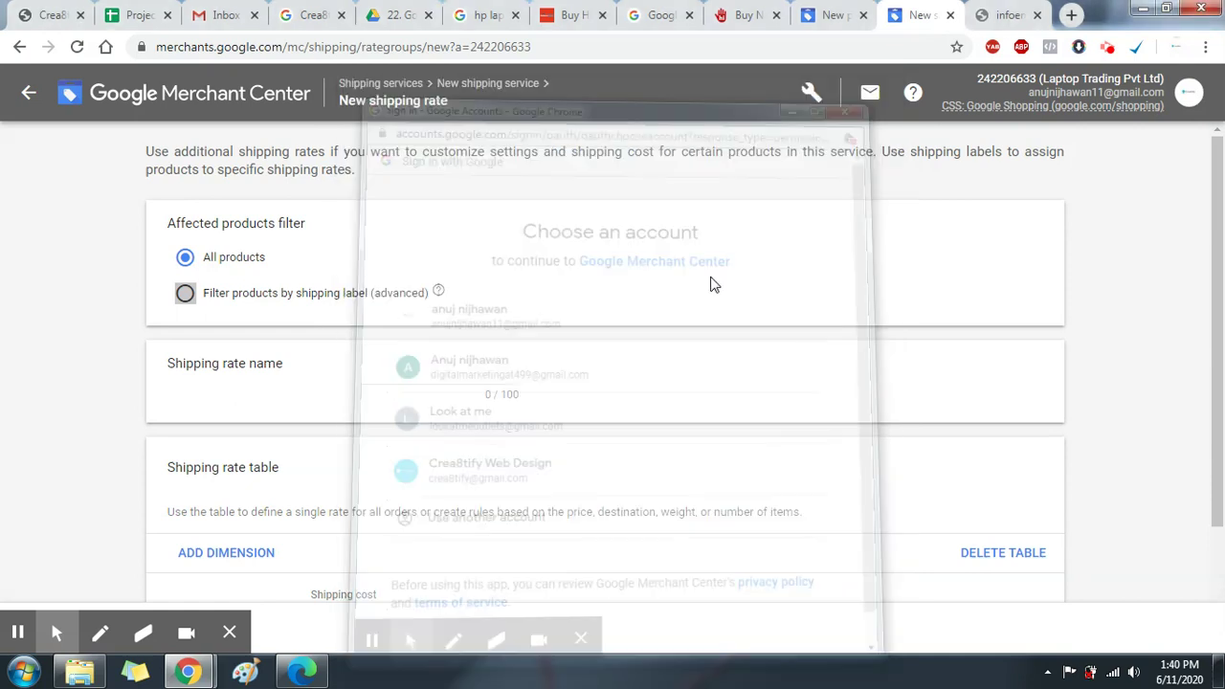
scroll(838, 457, "down", 1)
scroll(839, 458, "down", 1)
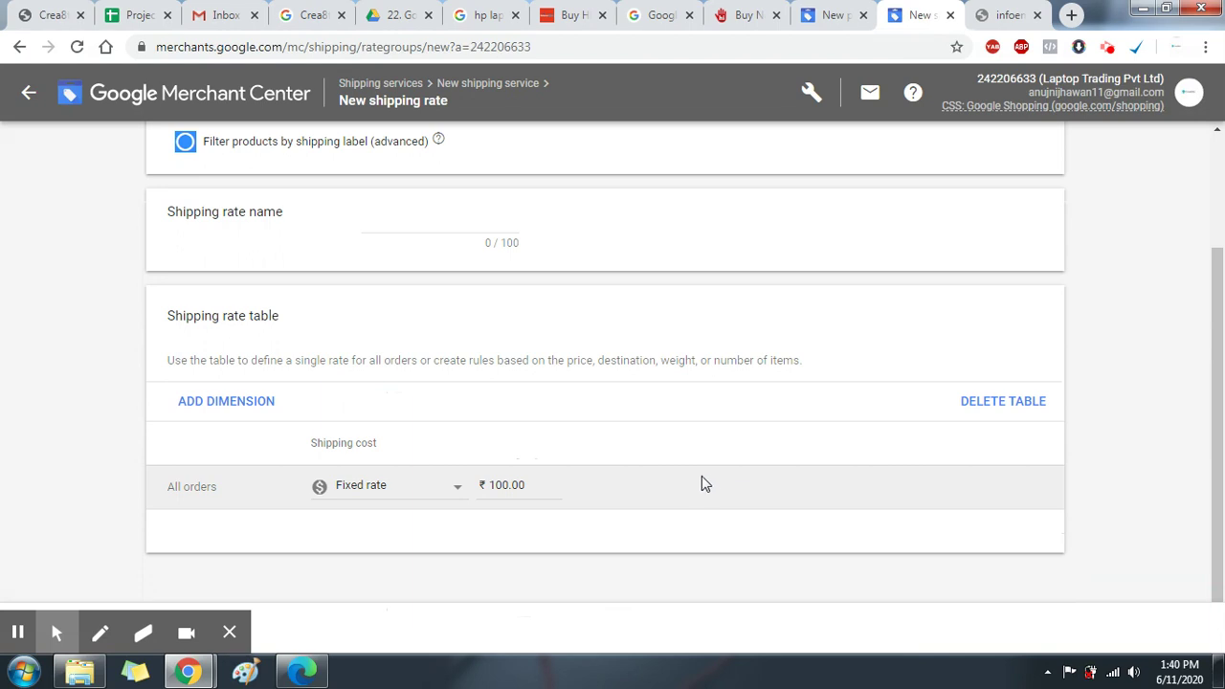
scroll(593, 383, "up", 2)
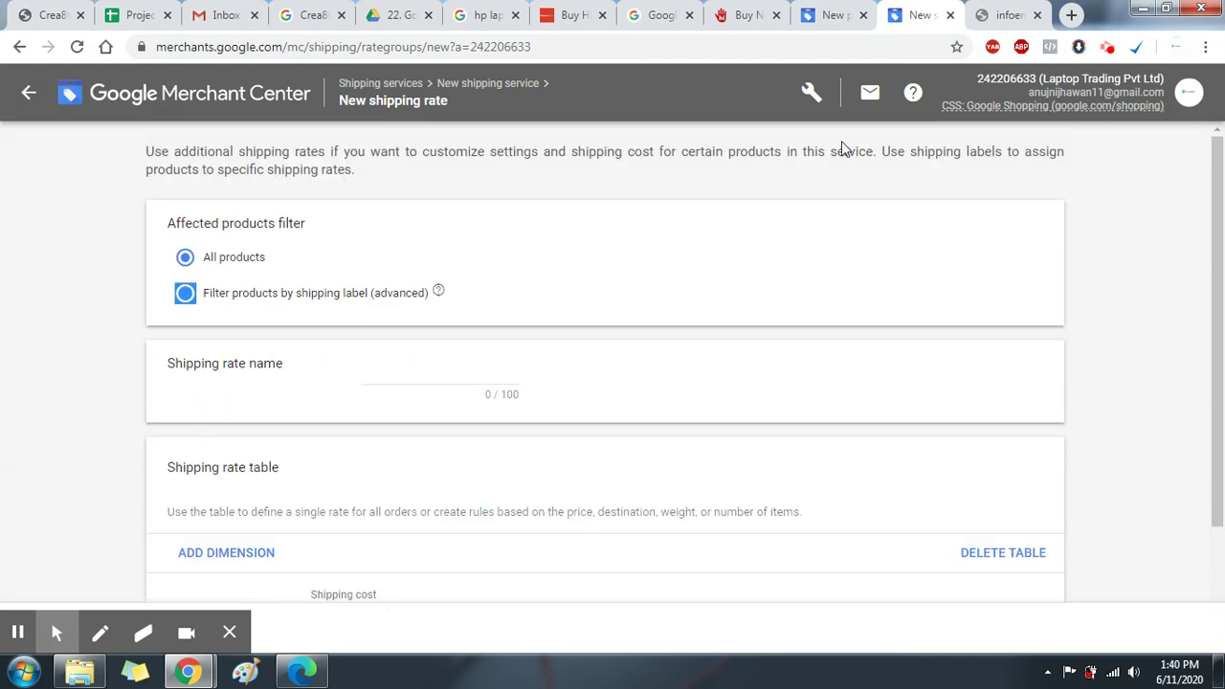
Return to the unfinished primary feed and discard it to get back to the page for adding products.
left_click(831, 12)
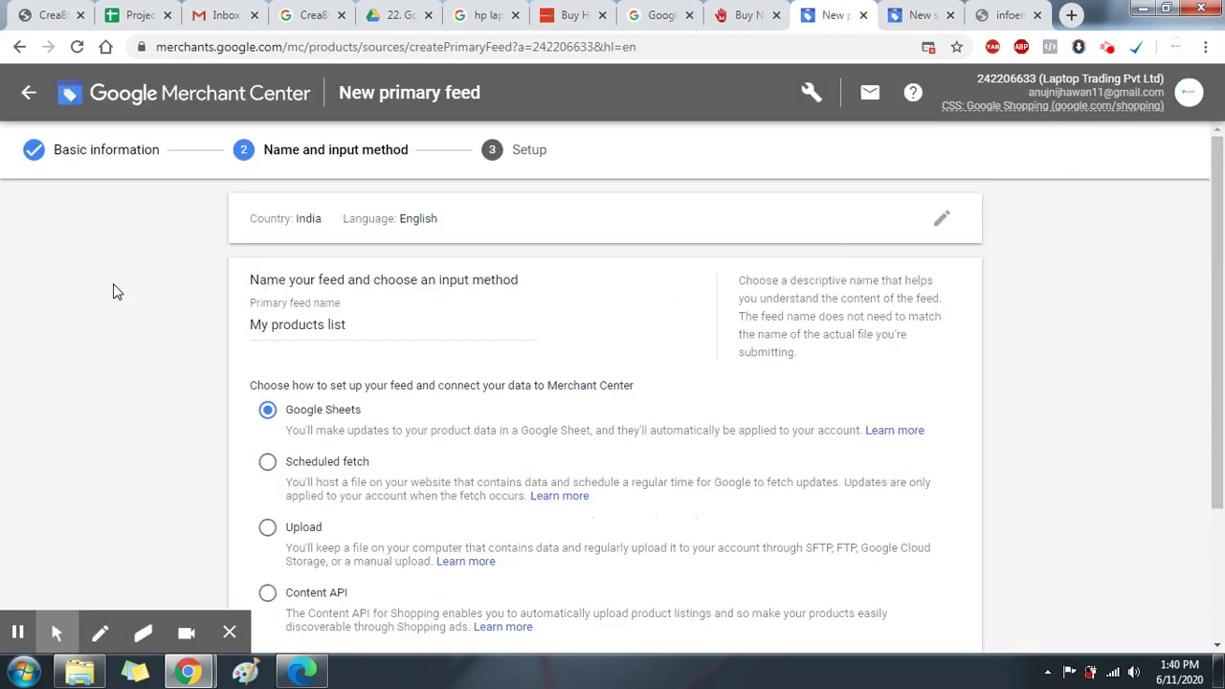
left_click(29, 92)
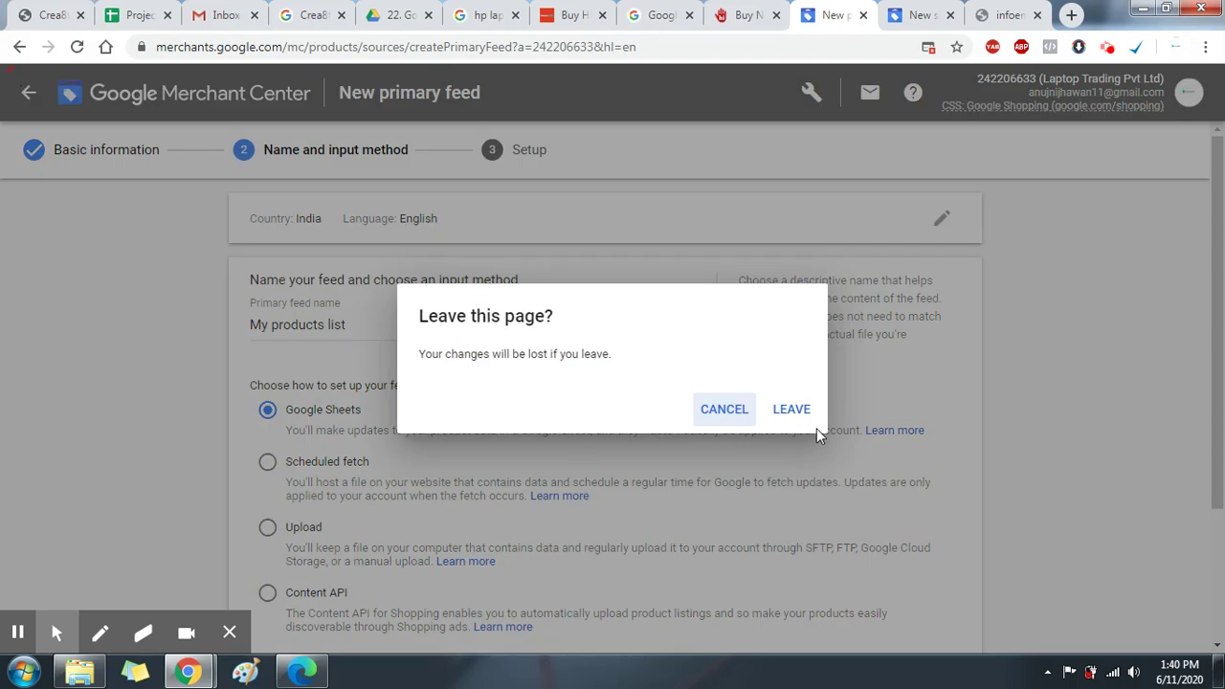
left_click(792, 410)
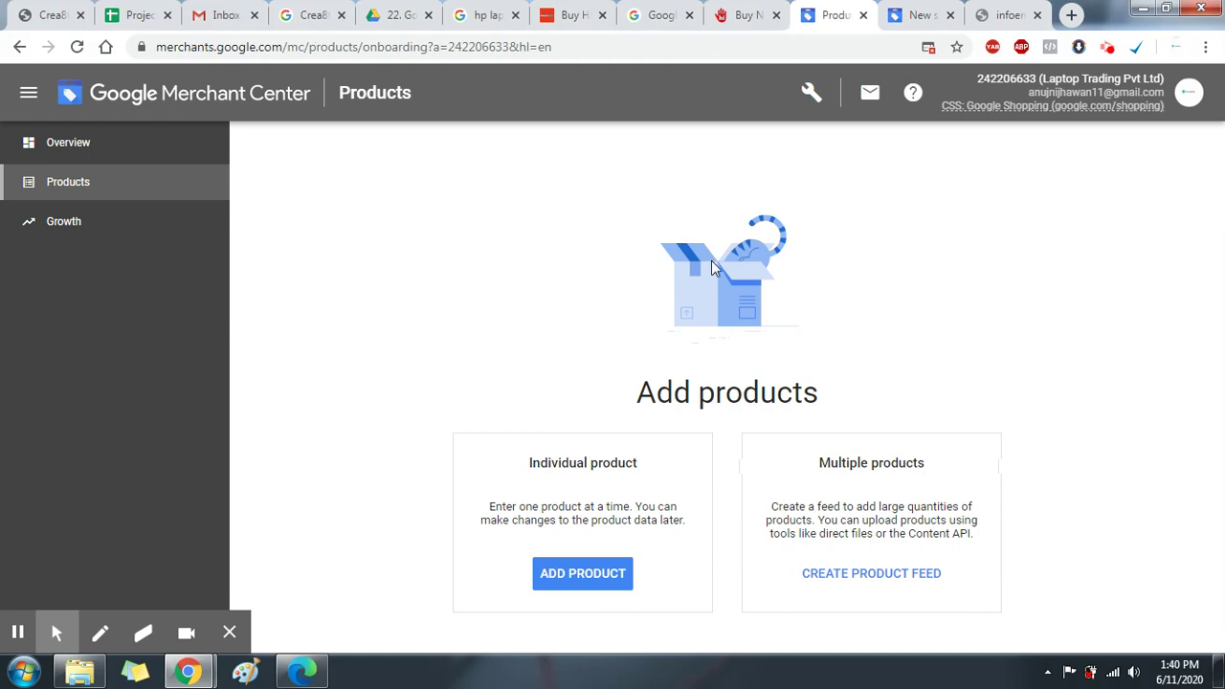
Go back to the Google Shopping results for "hp laptop" to view the product listings.
left_click(654, 14)
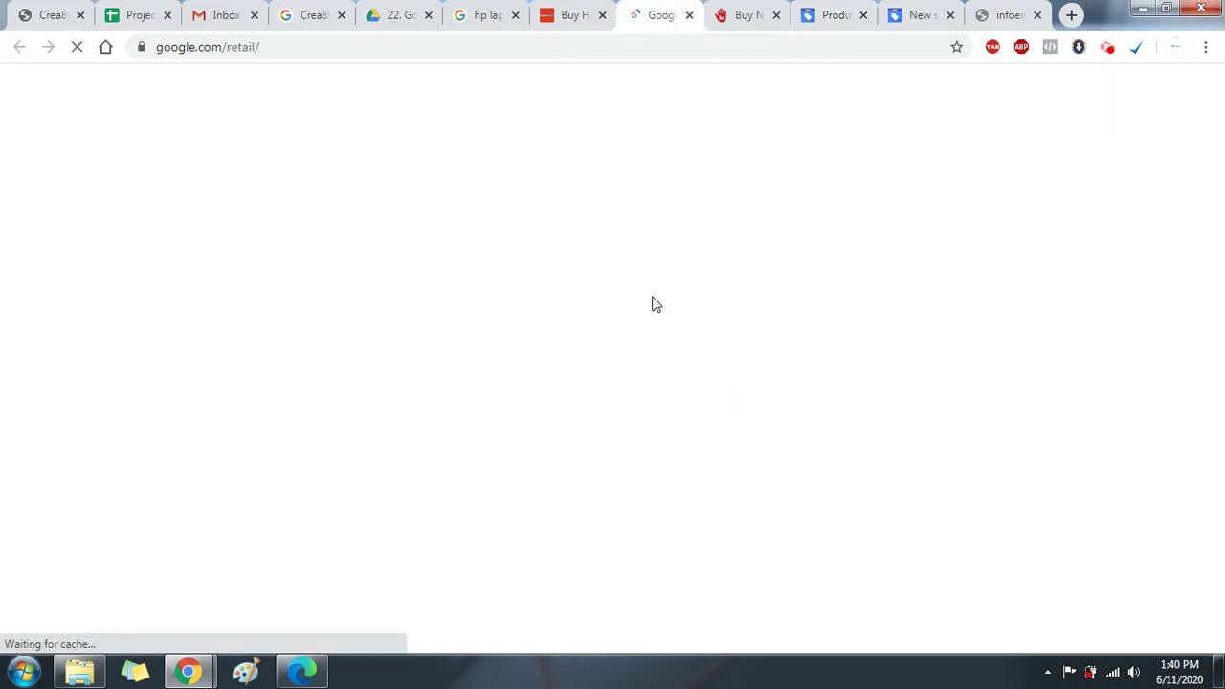
left_click(488, 16)
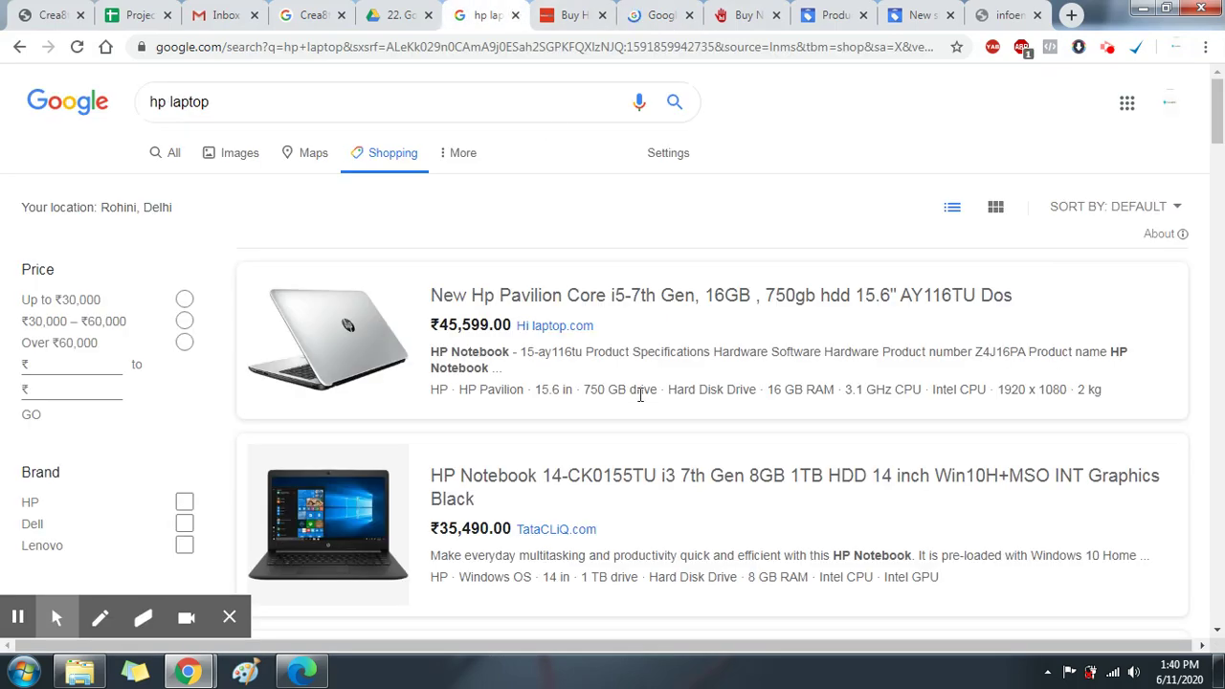